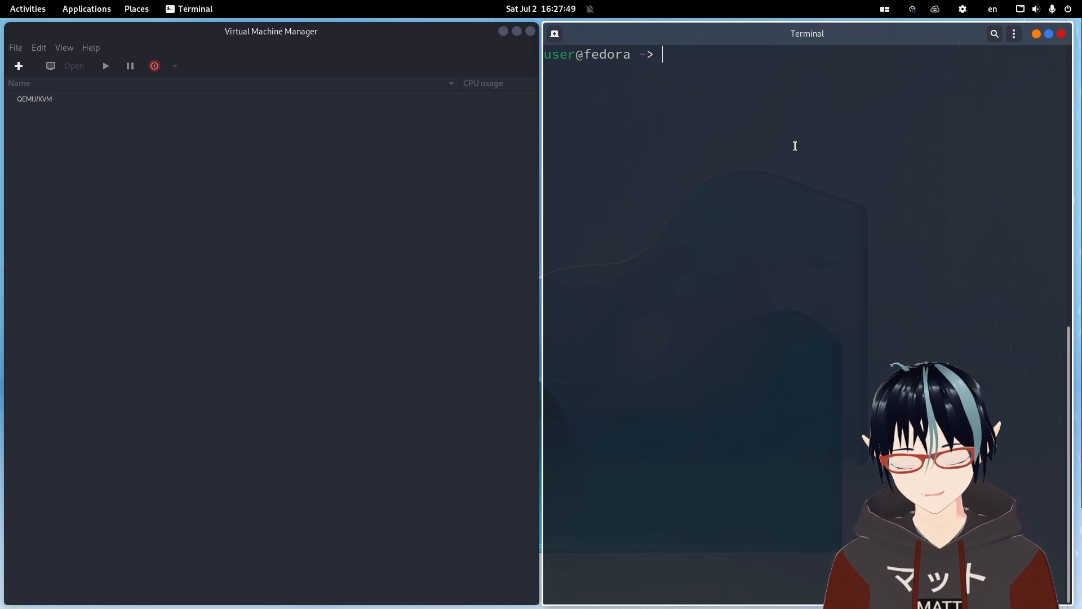
pyautogui.write('sudo')
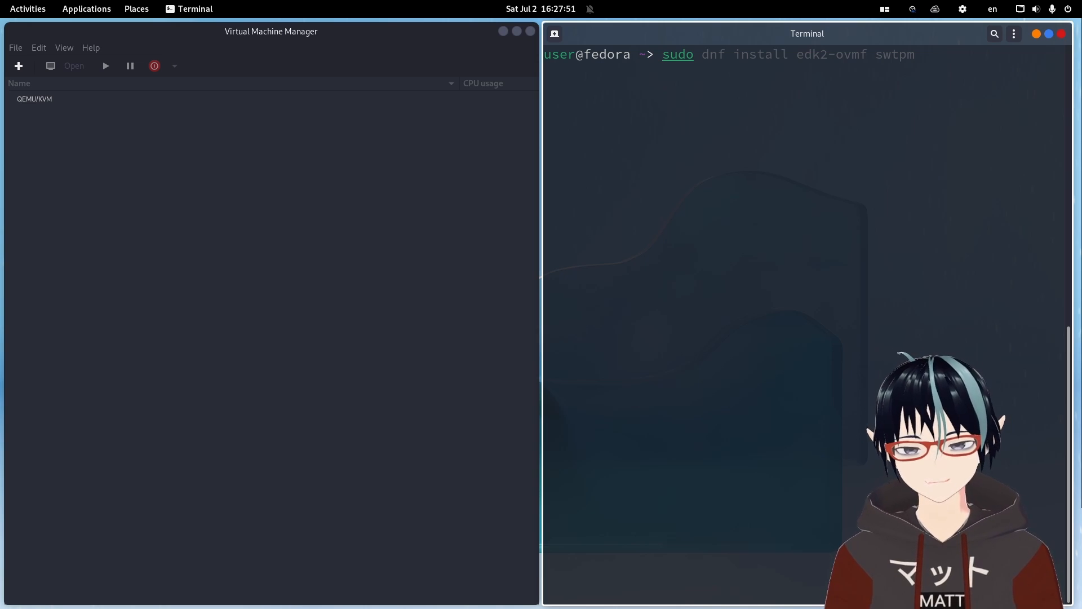
pyautogui.press('Right')
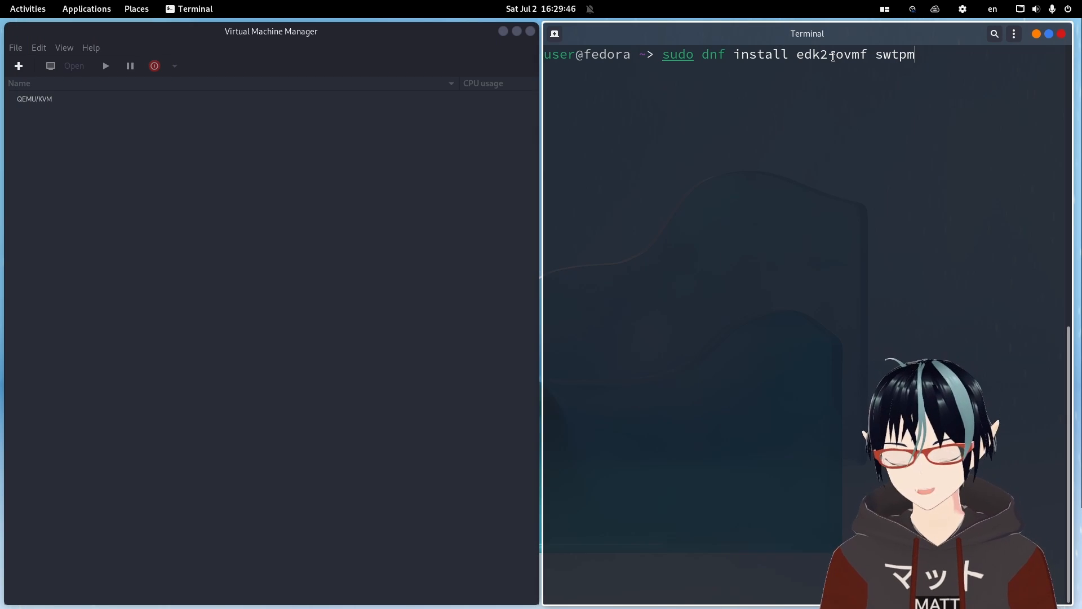
pyautogui.hotkey('ctrl', 'u')
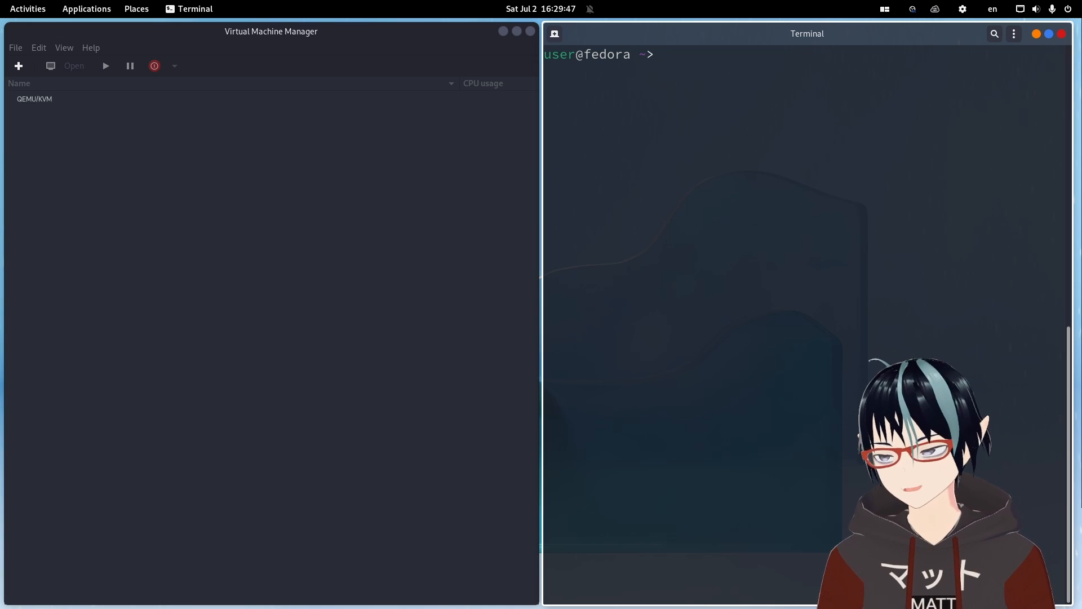
pyautogui.write('sudo apt install')
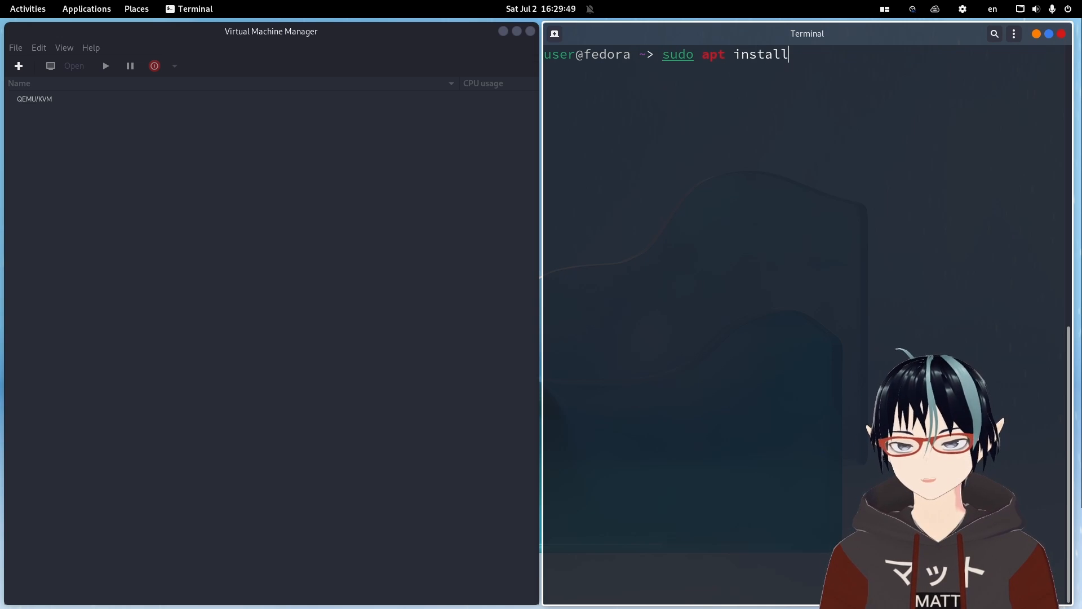
pyautogui.write(' ovfm')
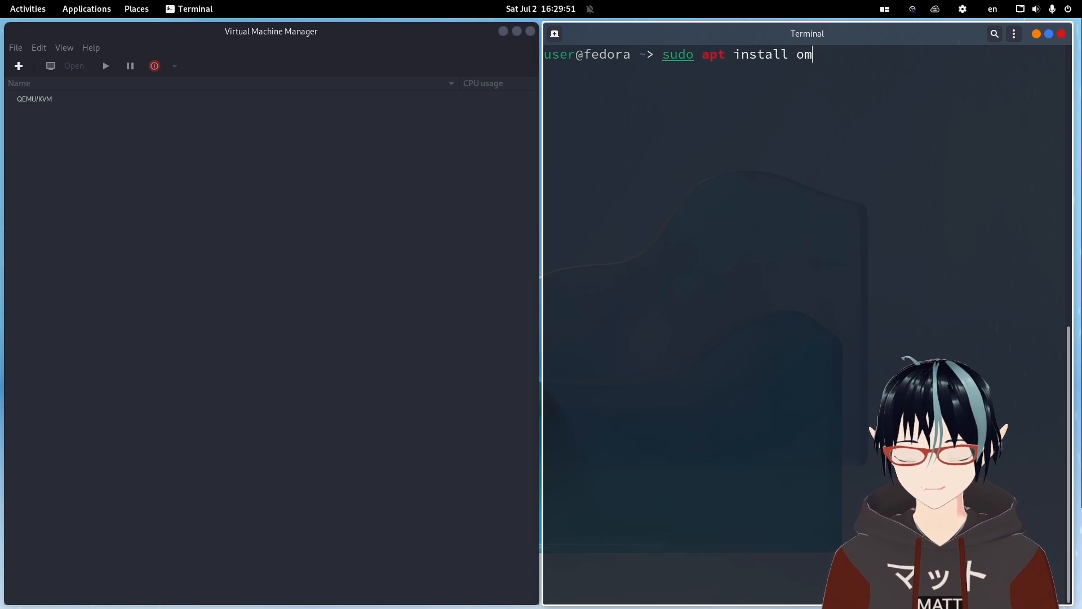
pyautogui.press('BackSpace')
pyautogui.press('BackSpace')
pyautogui.write('mf')
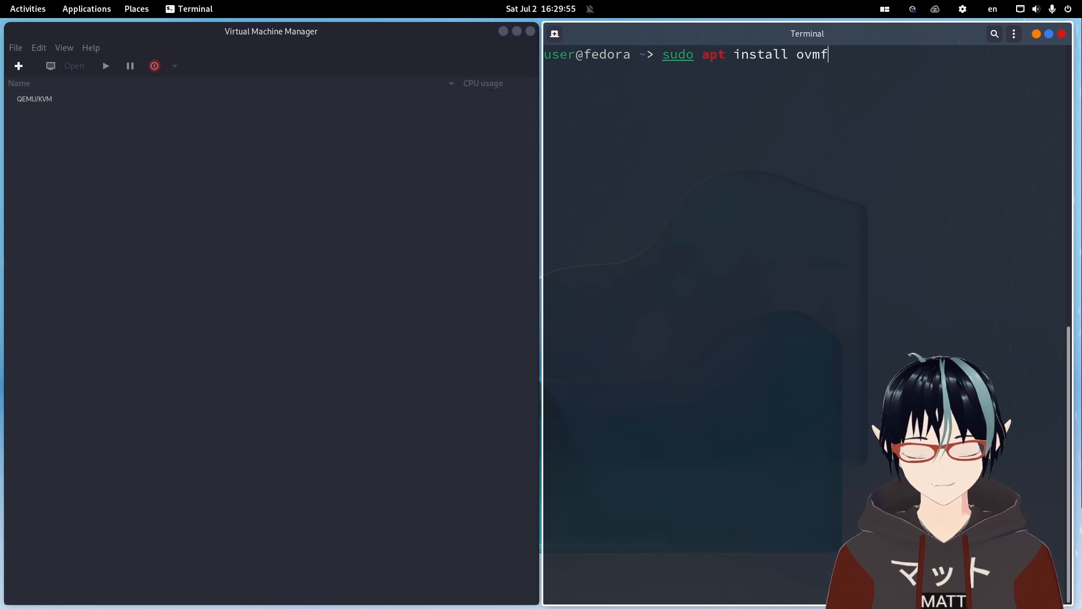
pyautogui.hotkey('ctrl', 'u')
# Install the edk2-ovmf and swtpm packages with dnf.
pyautogui.press('Up')
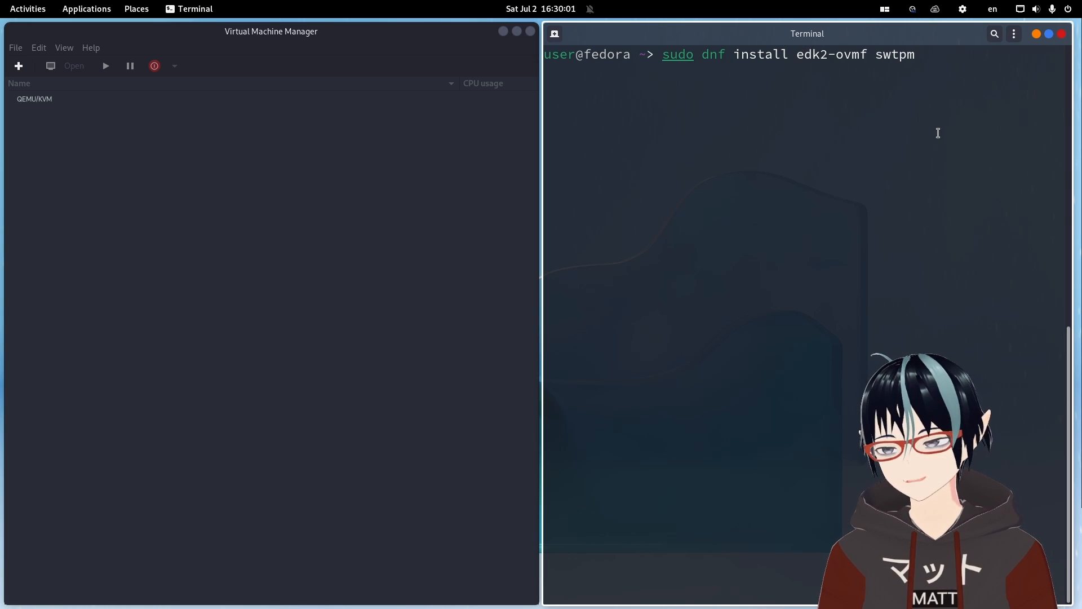
pyautogui.press('Return')
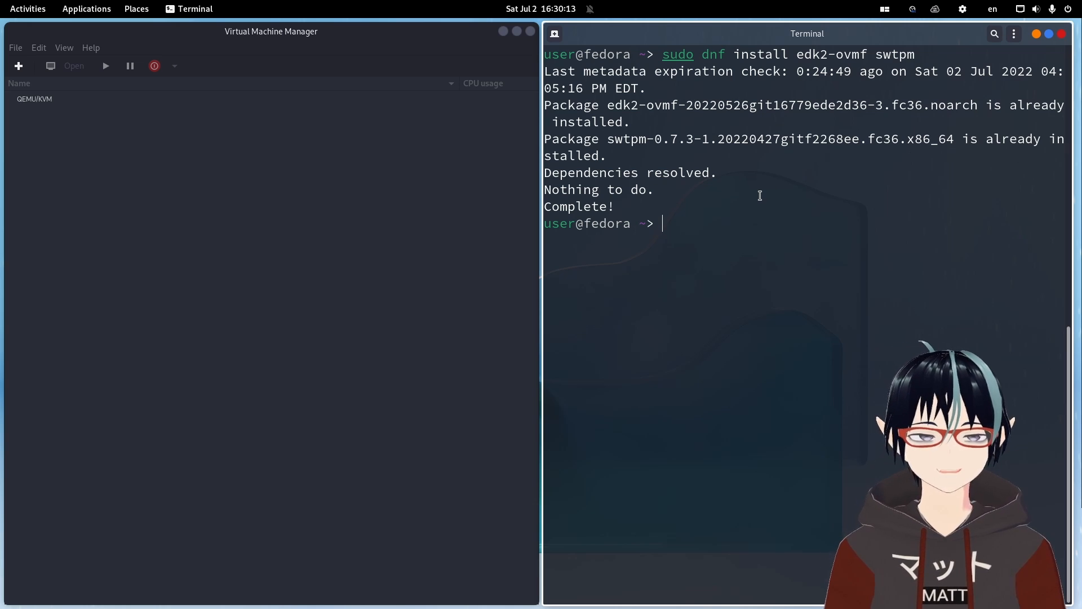
# Change into the ISOs directory and list its contents.
pyautogui.write('cd ')
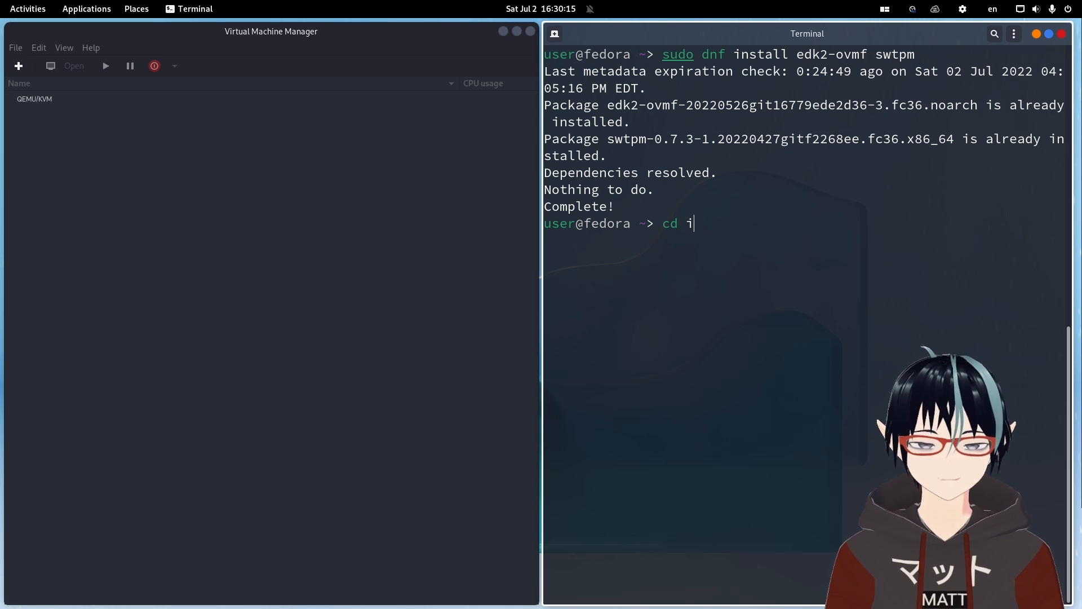
pyautogui.write('ISOs')
pyautogui.press('Return')
pyautogui.write('ls')
pyautogui.press('Return')
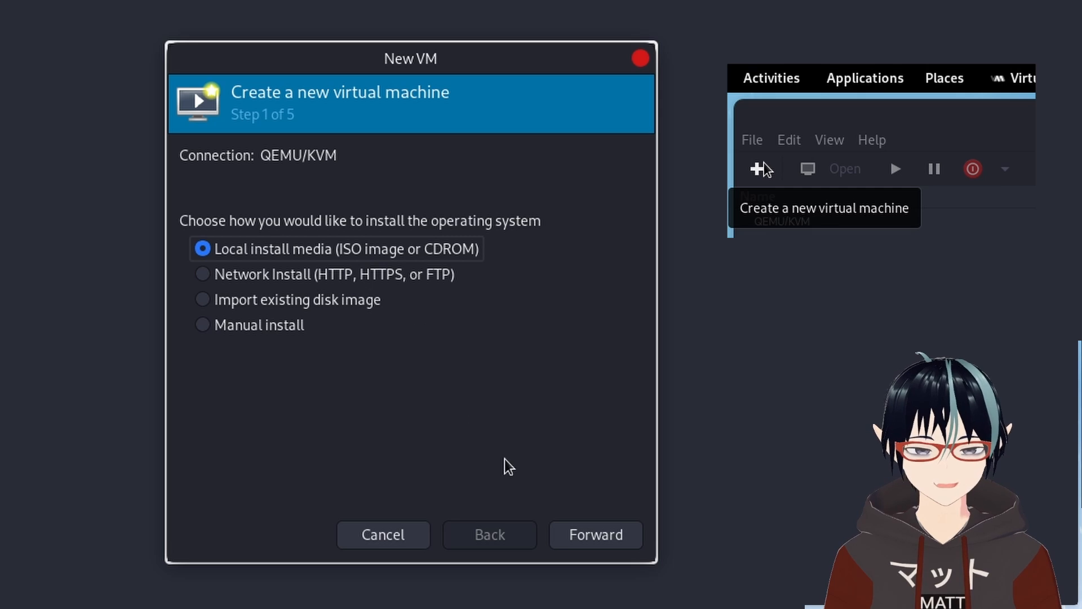
# Start a new local-media virtual machine using Win11_English_x64v1.iso from the isos pool, granting the emulator search permissions.
pyautogui.click(578, 527)
pyautogui.click(580, 184)
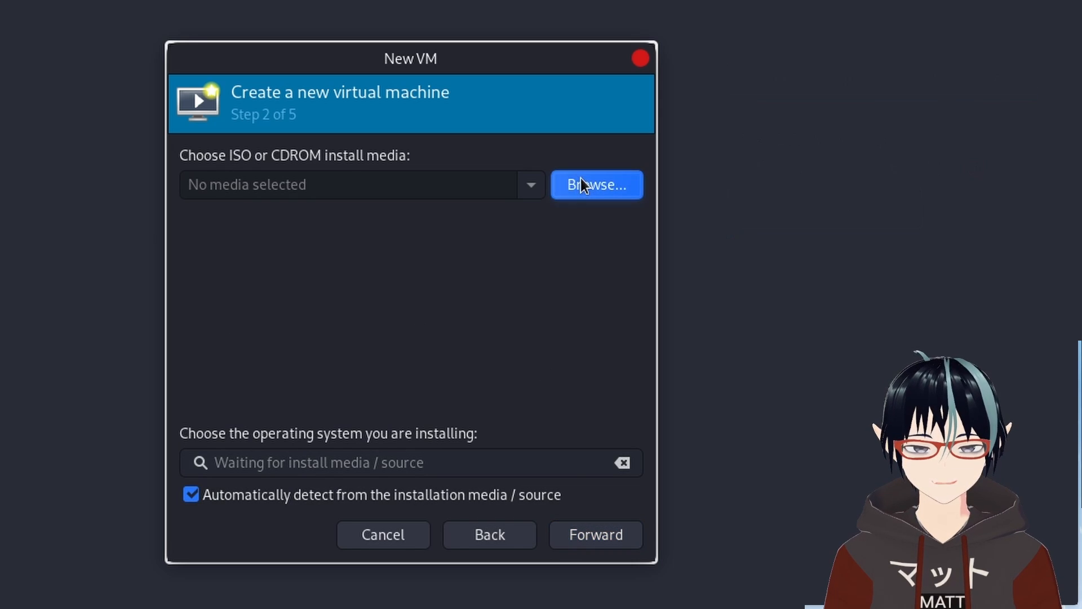
pyautogui.click(85, 153)
pyautogui.click(360, 243)
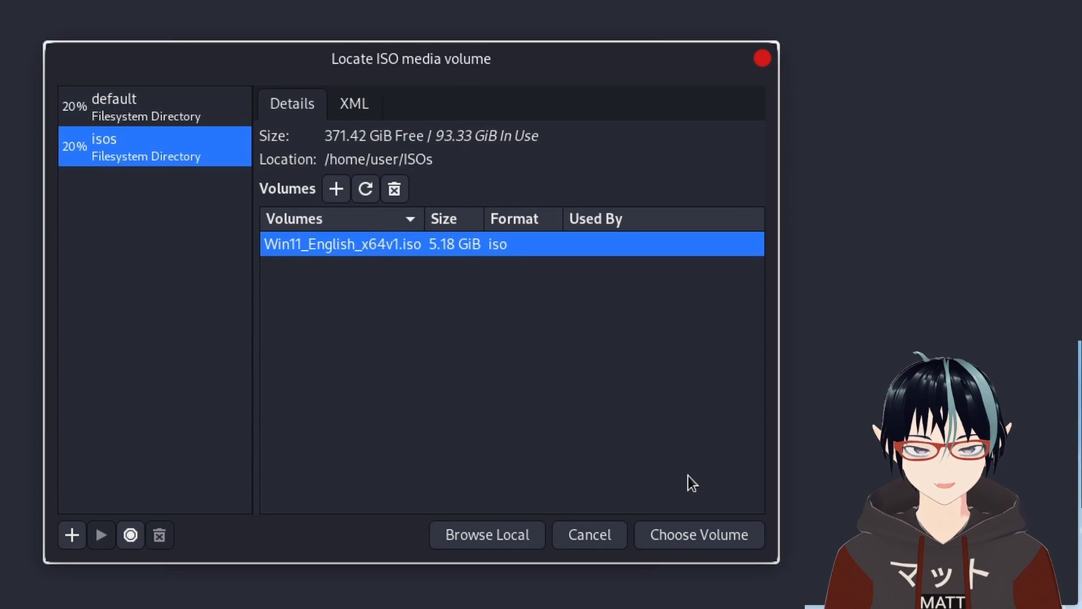
pyautogui.click(698, 533)
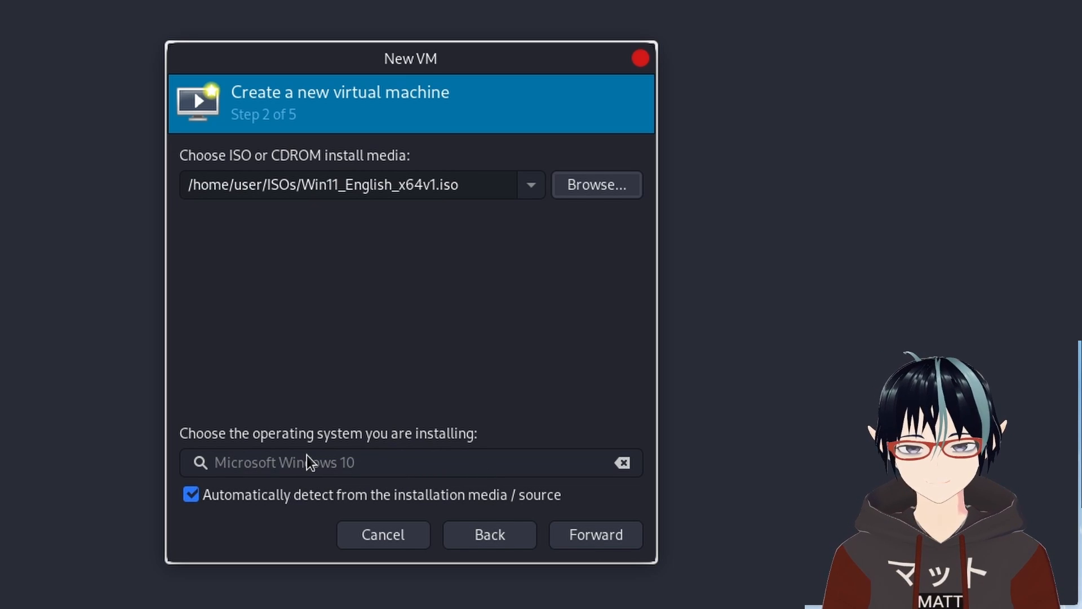
pyautogui.click(595, 537)
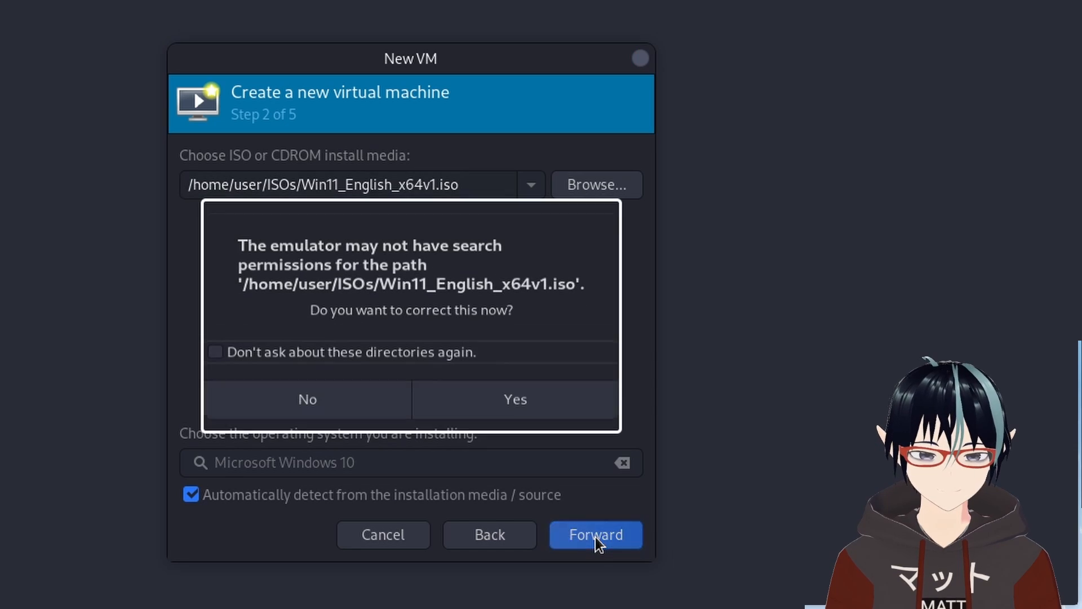
pyautogui.click(494, 410)
# Set the virtual machine's memory to 8192 MiB and continue.
pyautogui.doubleClick(300, 192)
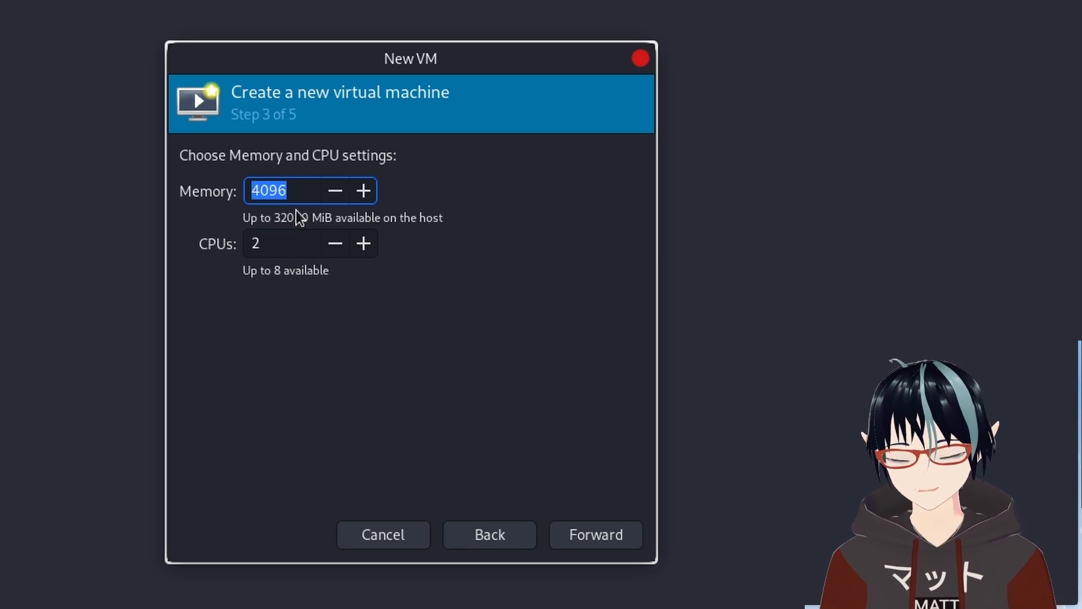
pyautogui.write('8192')
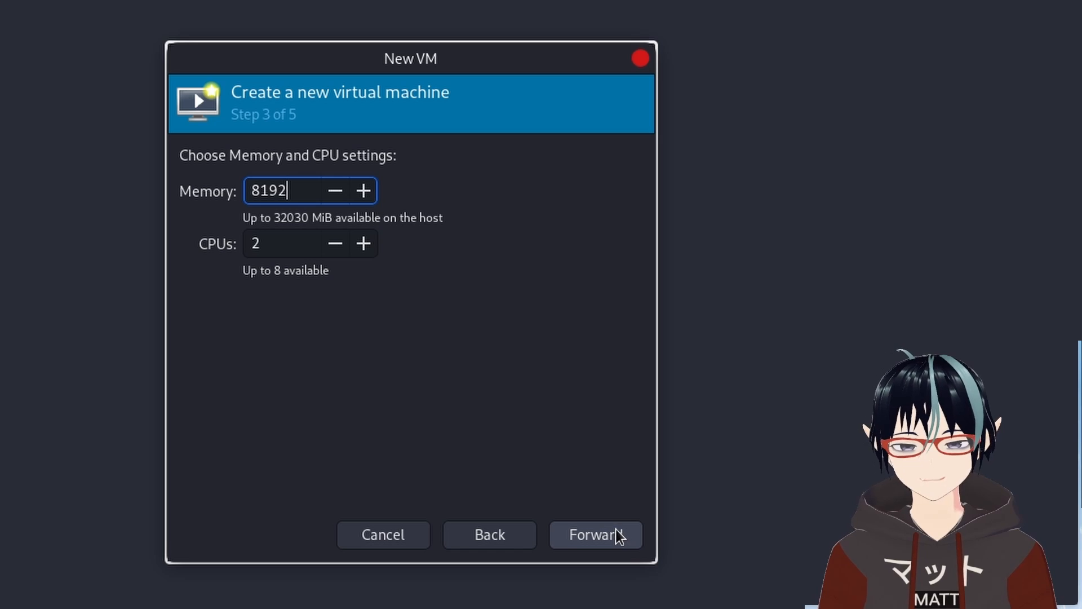
pyautogui.doubleClick(277, 186)
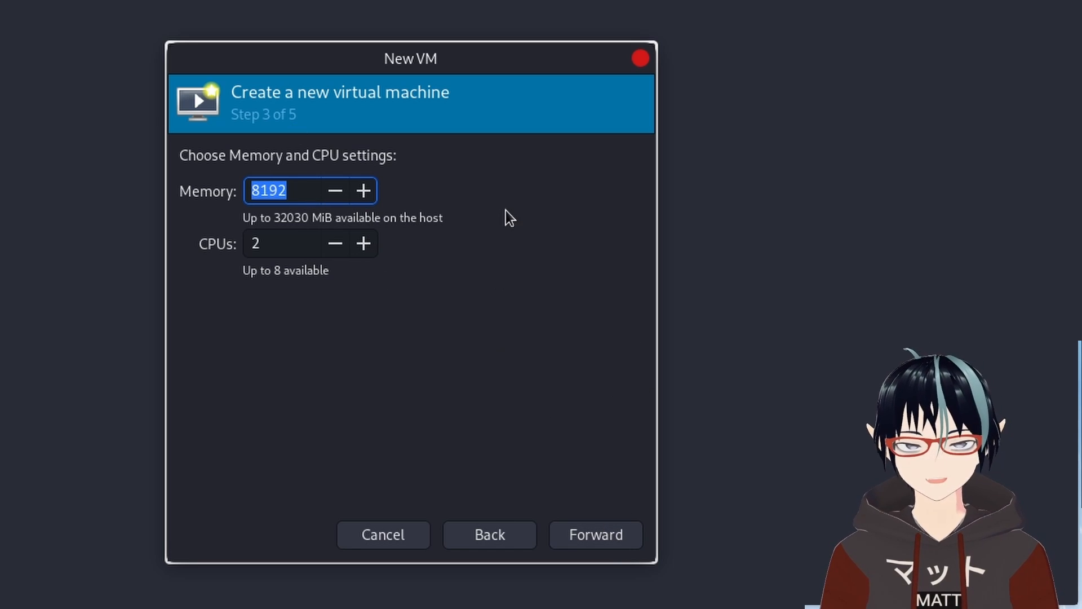
pyautogui.click(609, 535)
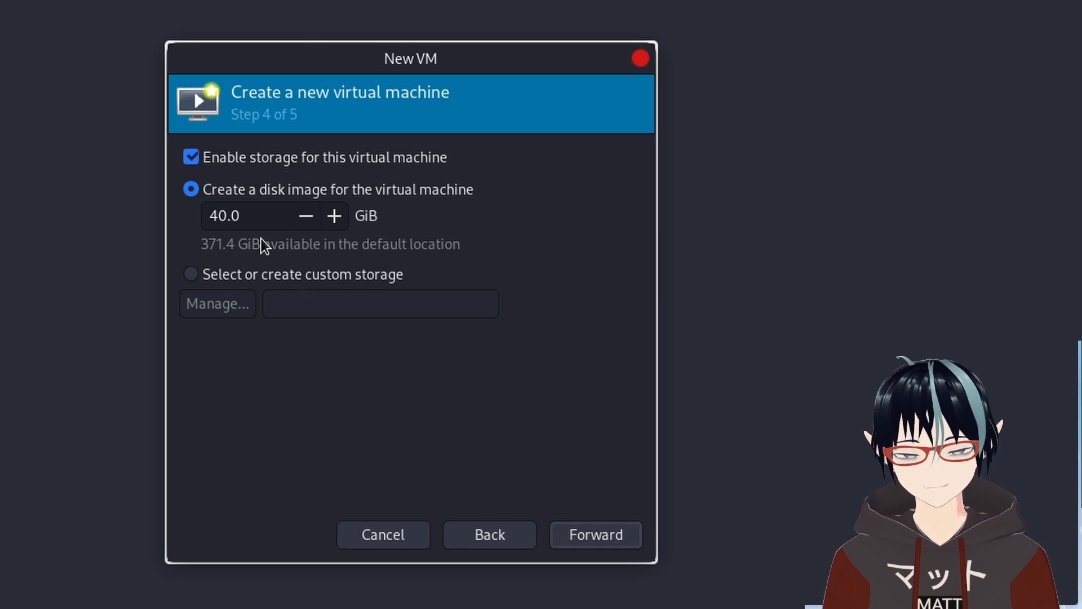
# Accept the default 40 GiB disk image and name the virtual machine win11.
pyautogui.click(607, 536)
pyautogui.click(322, 191)
pyautogui.press('BackSpace')
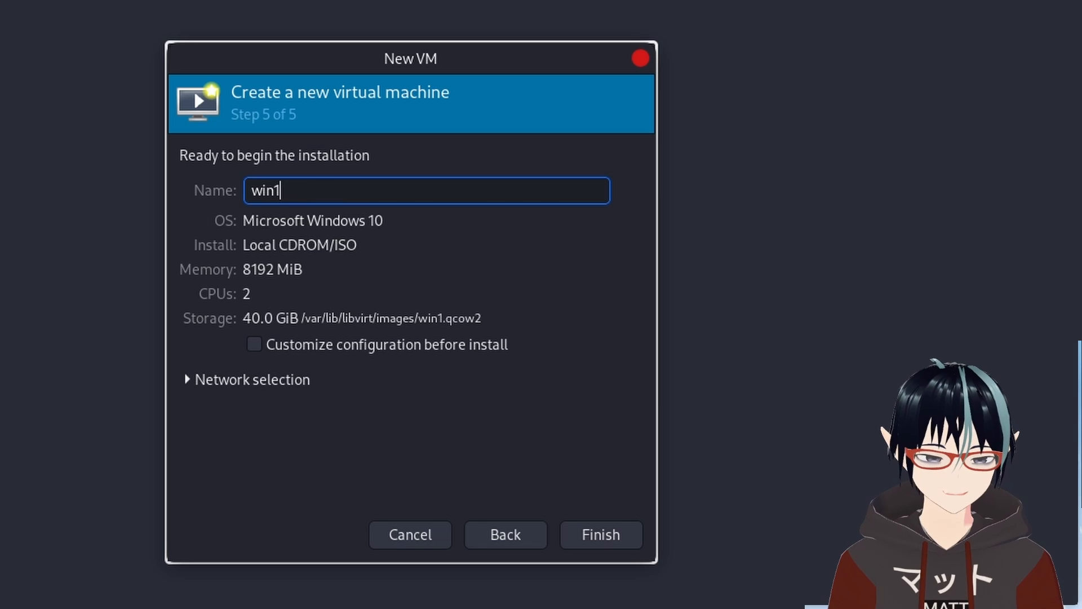
pyautogui.write('1')
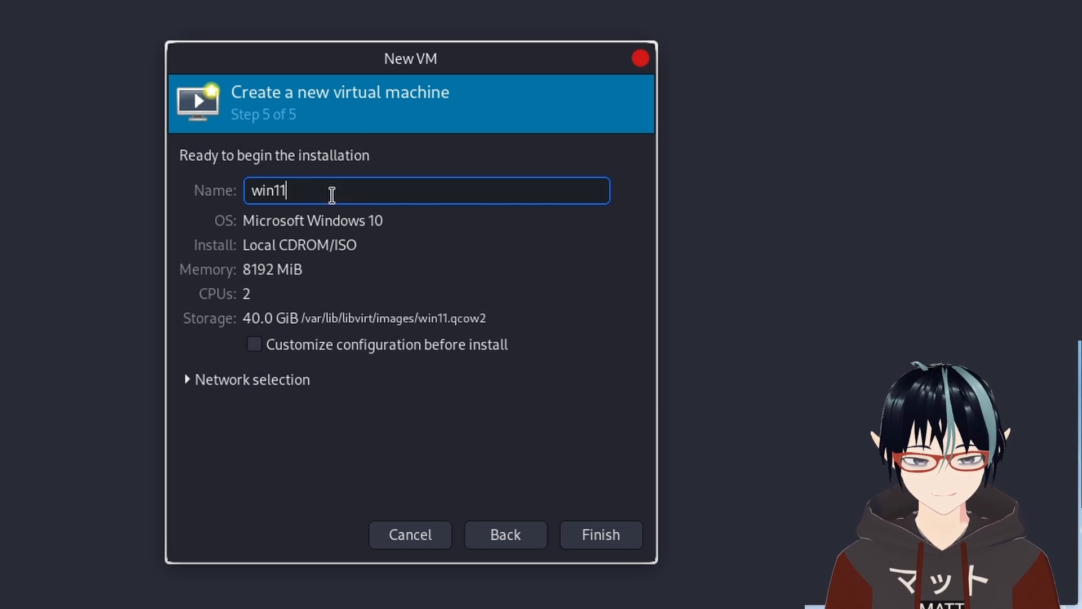
# Enable customizing the configuration before install and finish the wizard.
pyautogui.click(411, 353)
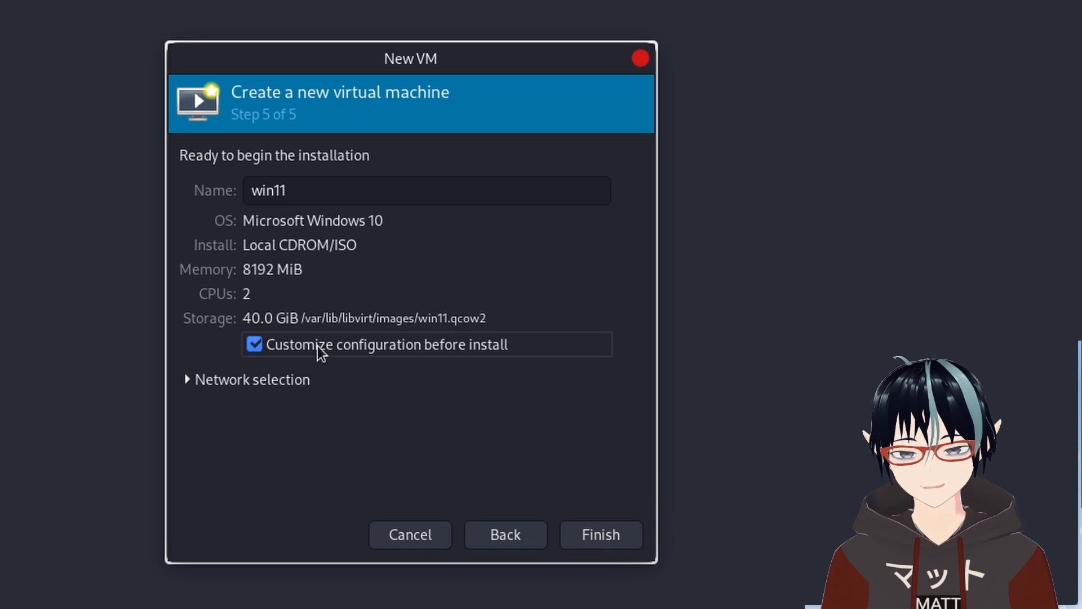
pyautogui.click(612, 543)
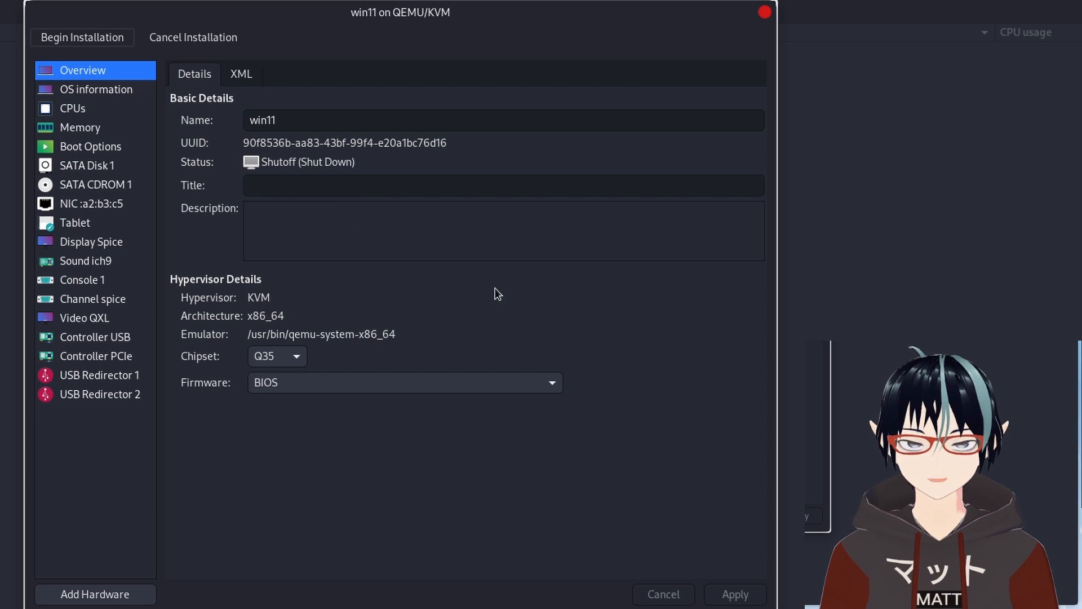
# Review the virtual machine's XML definition.
pyautogui.click(252, 73)
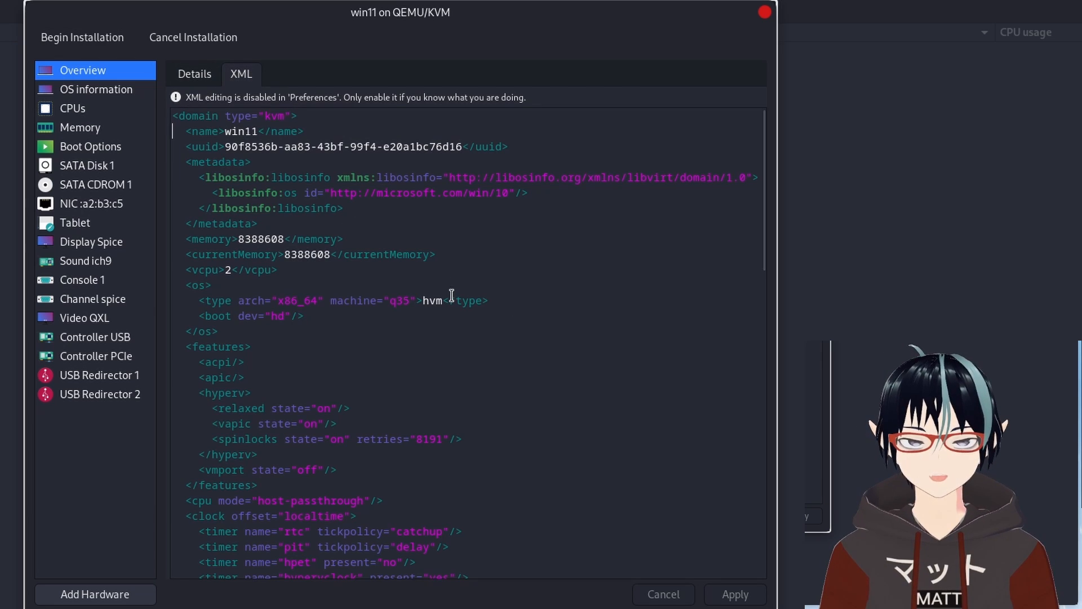
pyautogui.moveTo(759, 169); pyautogui.dragTo(699, 24)
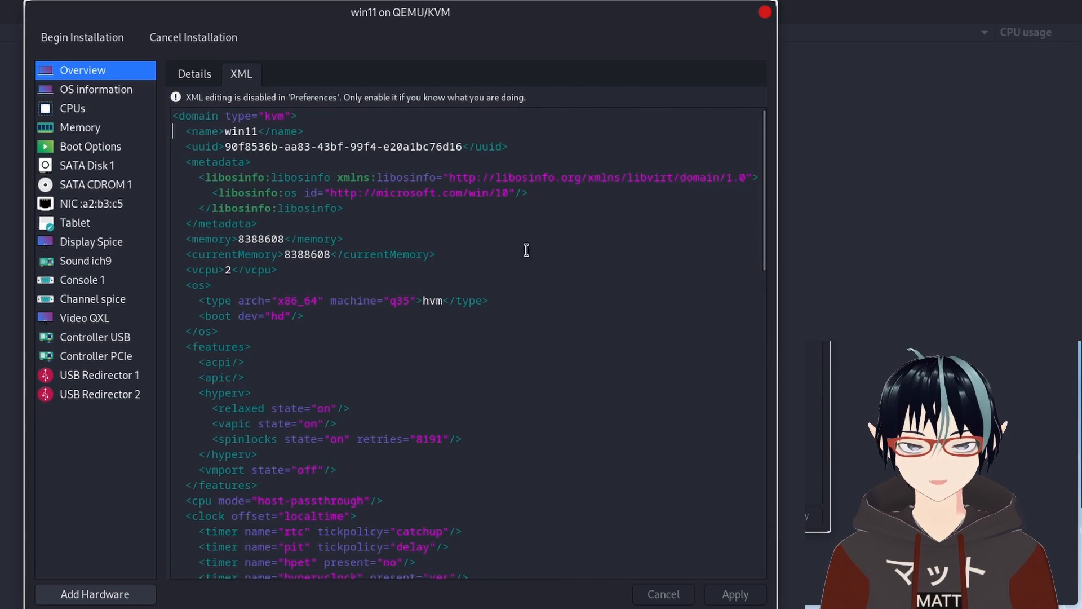
pyautogui.scroll(-10, 517, 323)
pyautogui.scroll(-8, 517, 324)
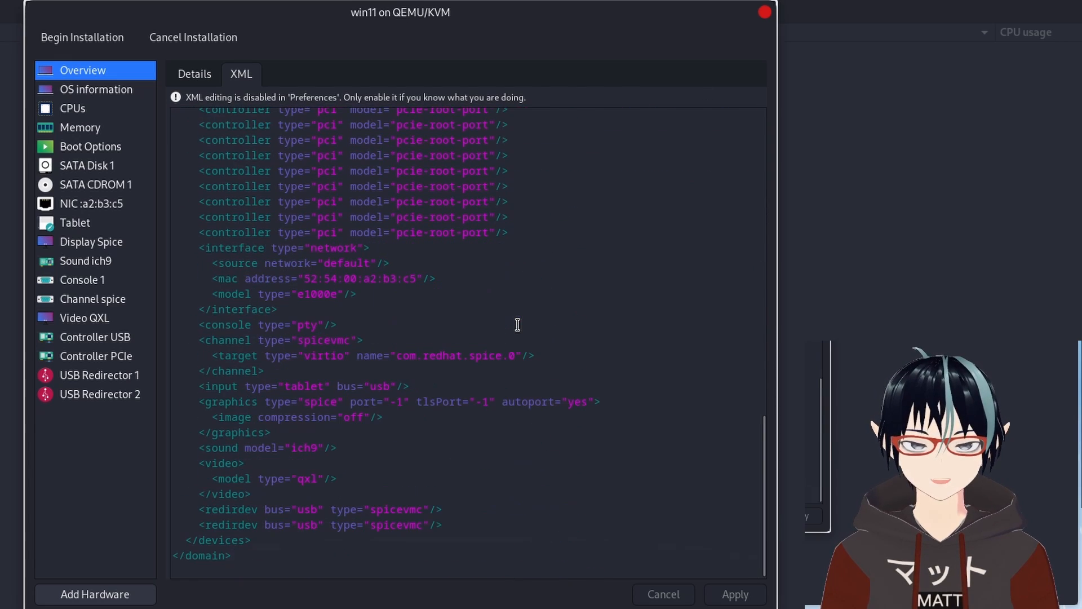
pyautogui.scroll(15, 516, 324)
pyautogui.scroll(2, 501, 325)
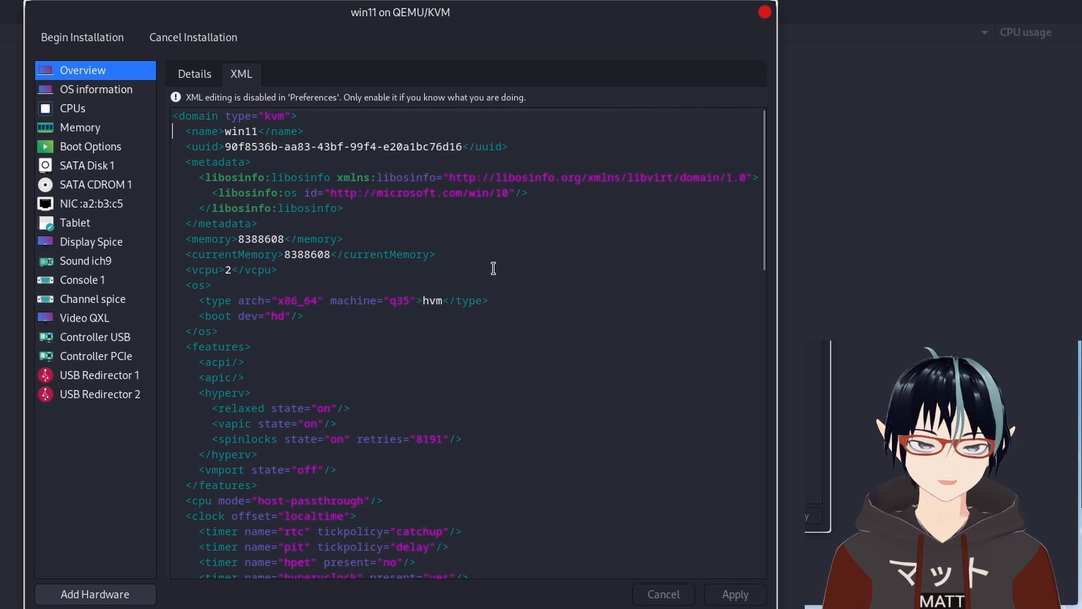
pyautogui.click(202, 73)
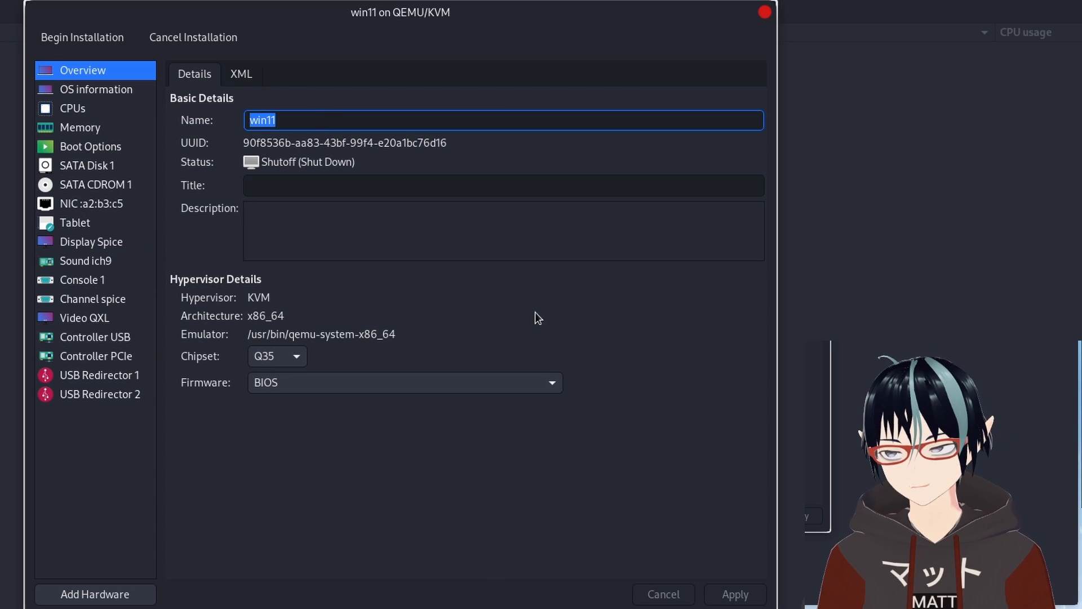
# Set the firmware to UEFI x86_64 /usr/share/edk2/ovmf/OVMF_CODE.secboot.fd and apply.
pyautogui.click(366, 385)
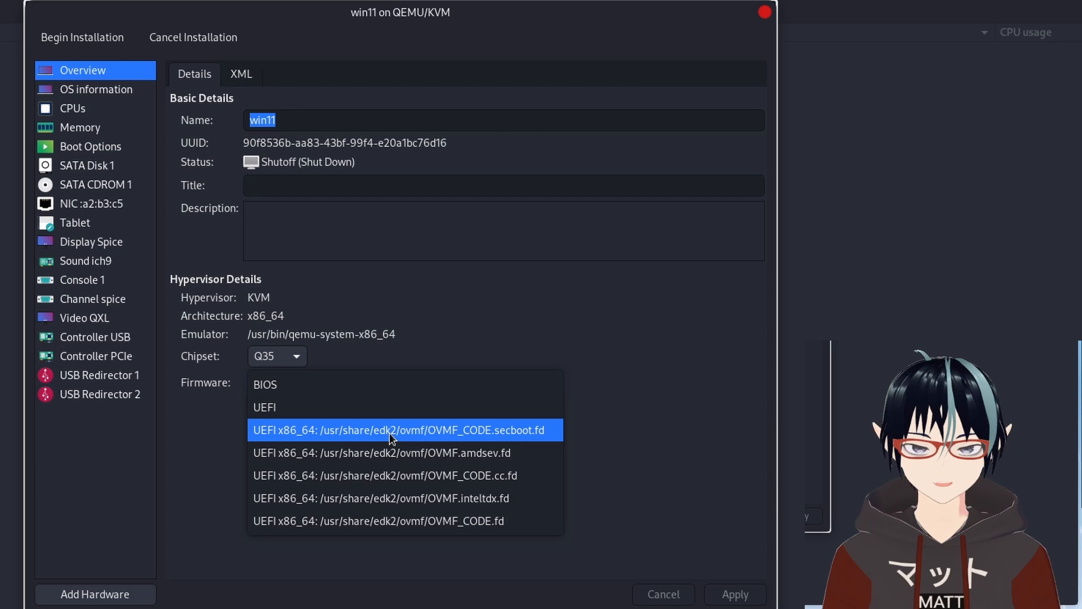
pyautogui.click(481, 434)
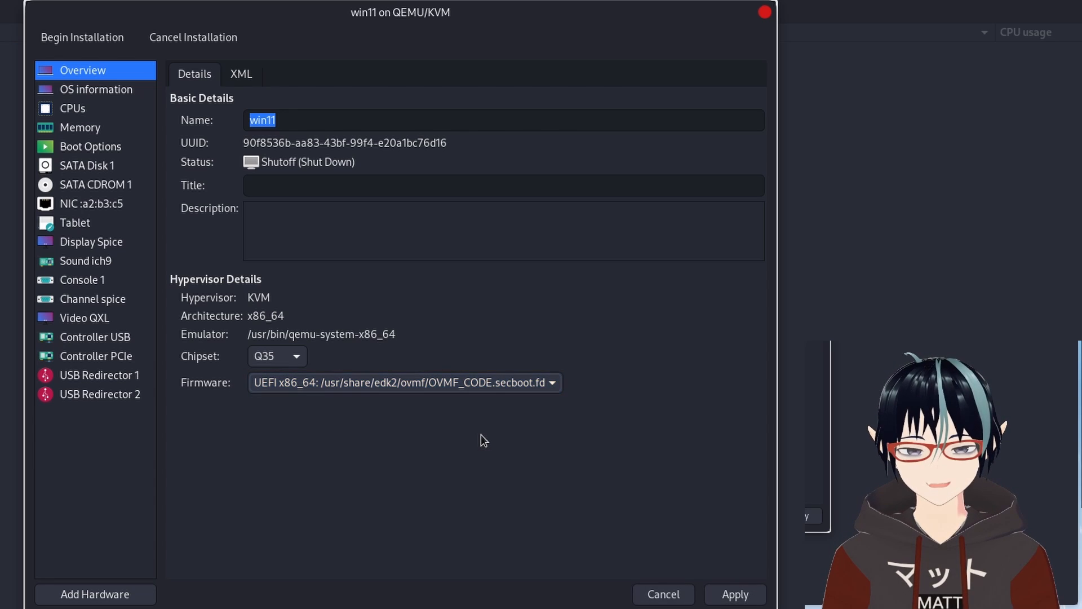
pyautogui.click(747, 597)
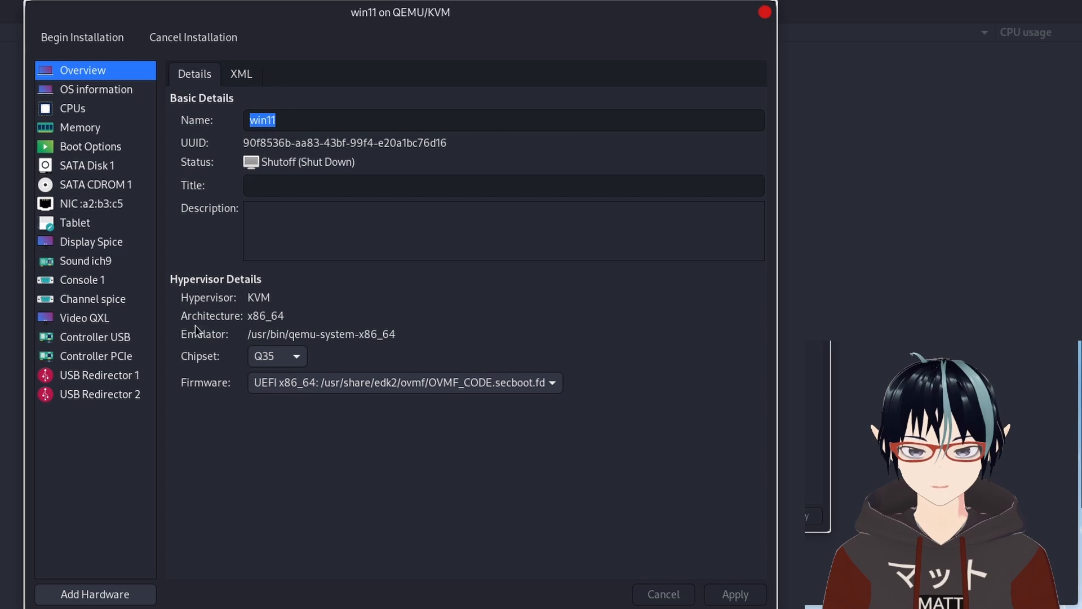
pyautogui.click(262, 348)
pyautogui.click(409, 366)
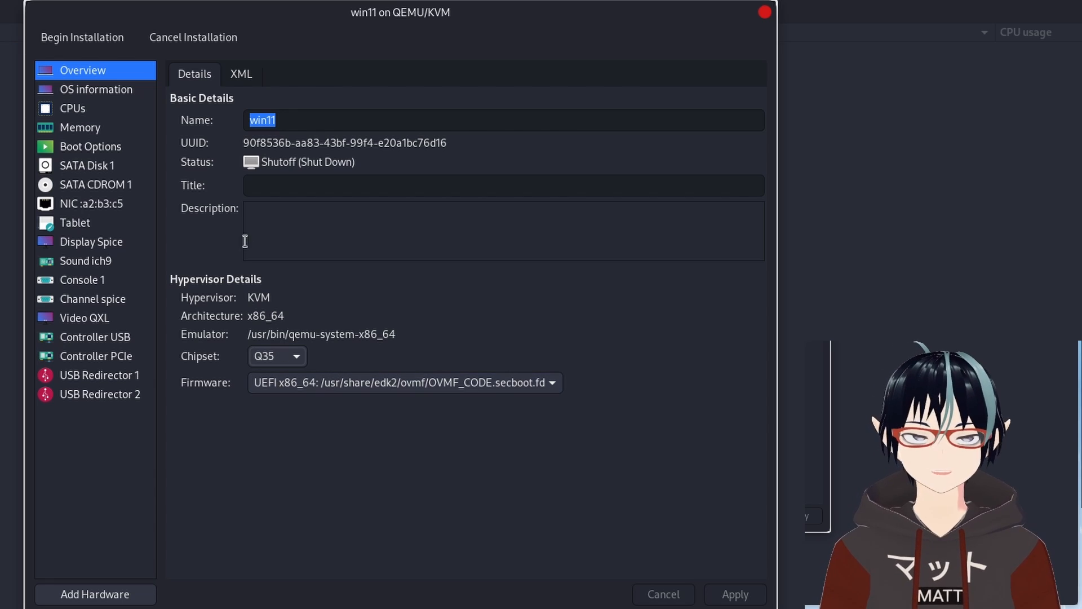
# Enable copying the host CPU configuration (host-passthrough) in the CPU settings.
pyautogui.click(125, 96)
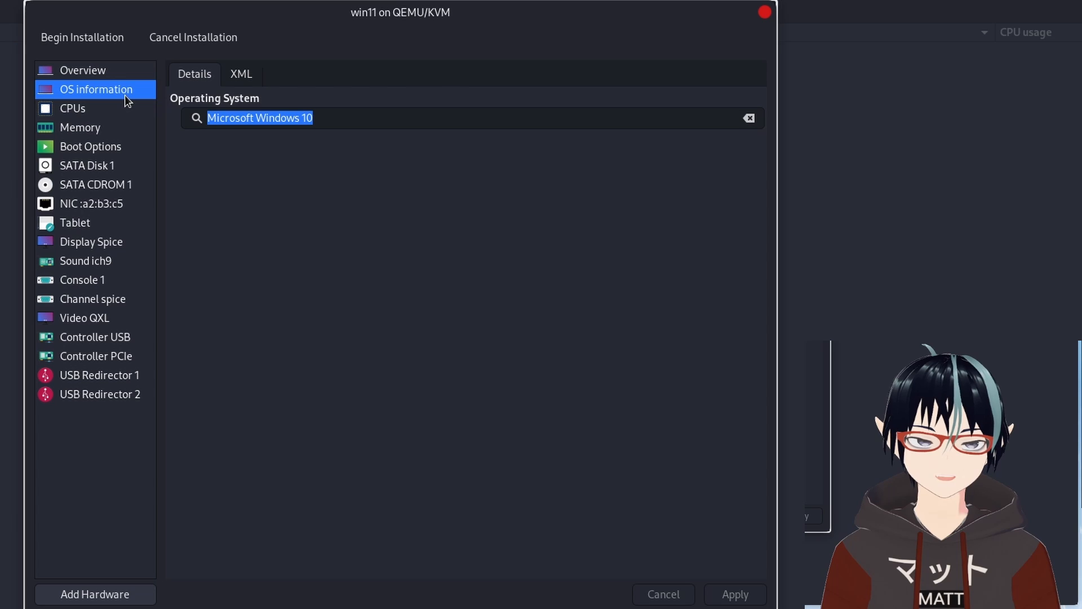
pyautogui.click(82, 105)
pyautogui.click(275, 186)
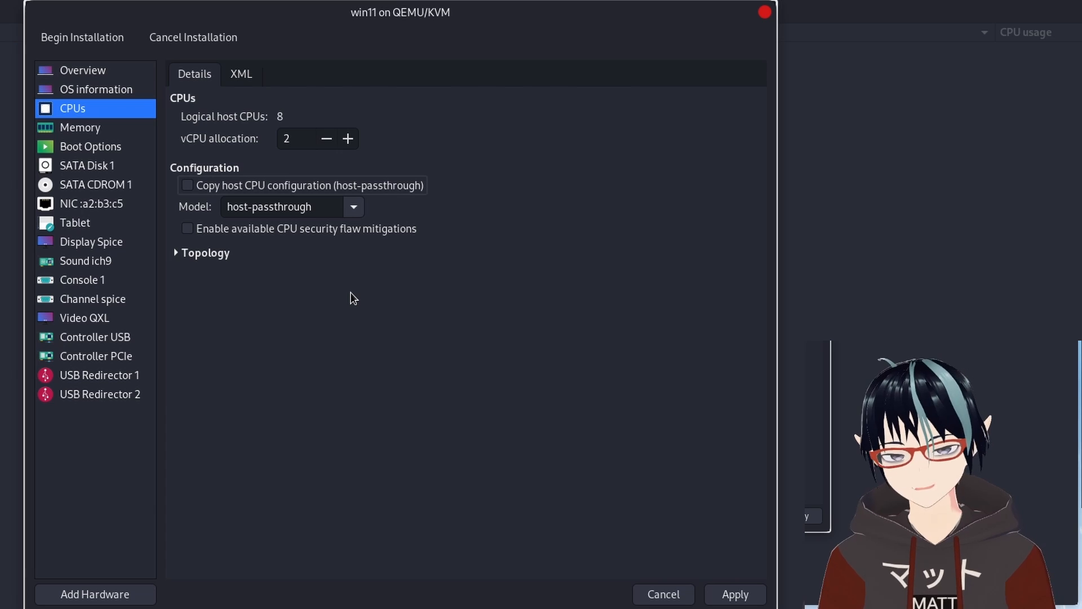
pyautogui.click(401, 190)
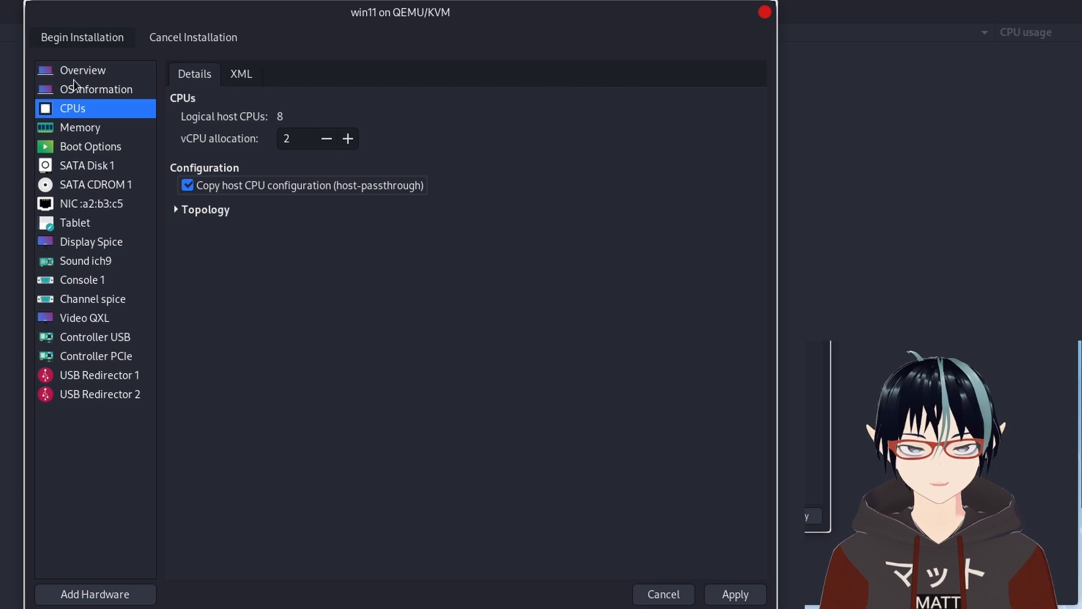
# Review the hardware settings and remove the network interface and tablet input devices from the virtual machine.
pyautogui.click(99, 121)
pyautogui.click(352, 361)
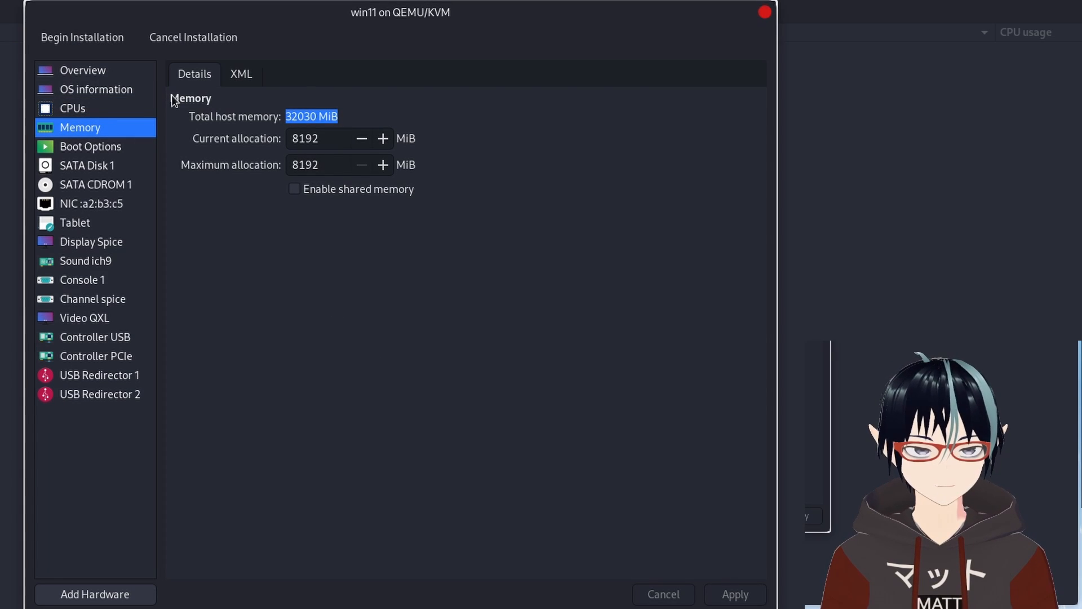
pyautogui.click(98, 148)
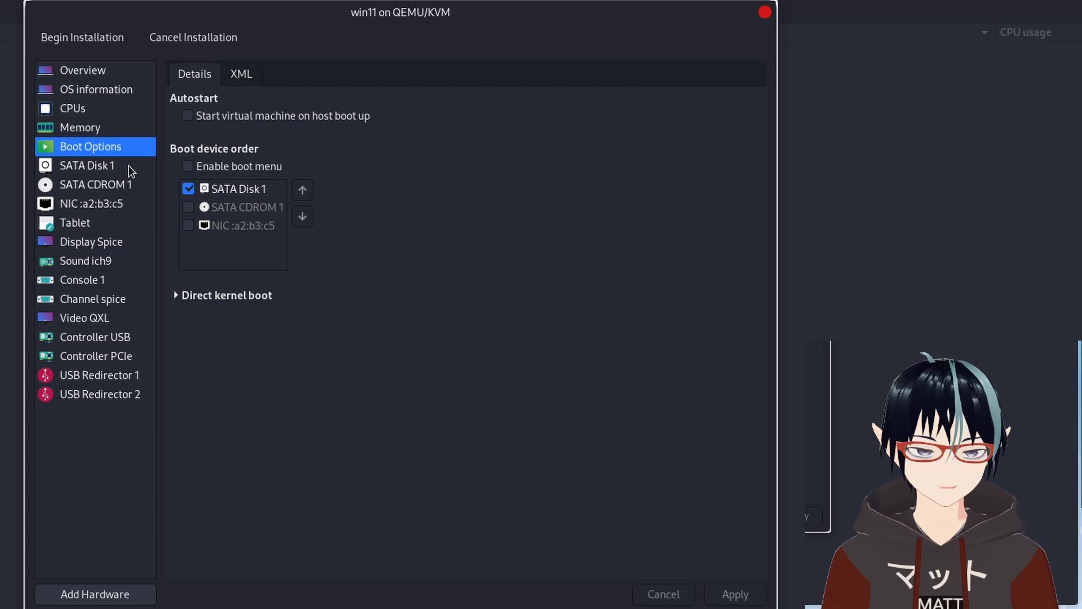
pyautogui.click(110, 166)
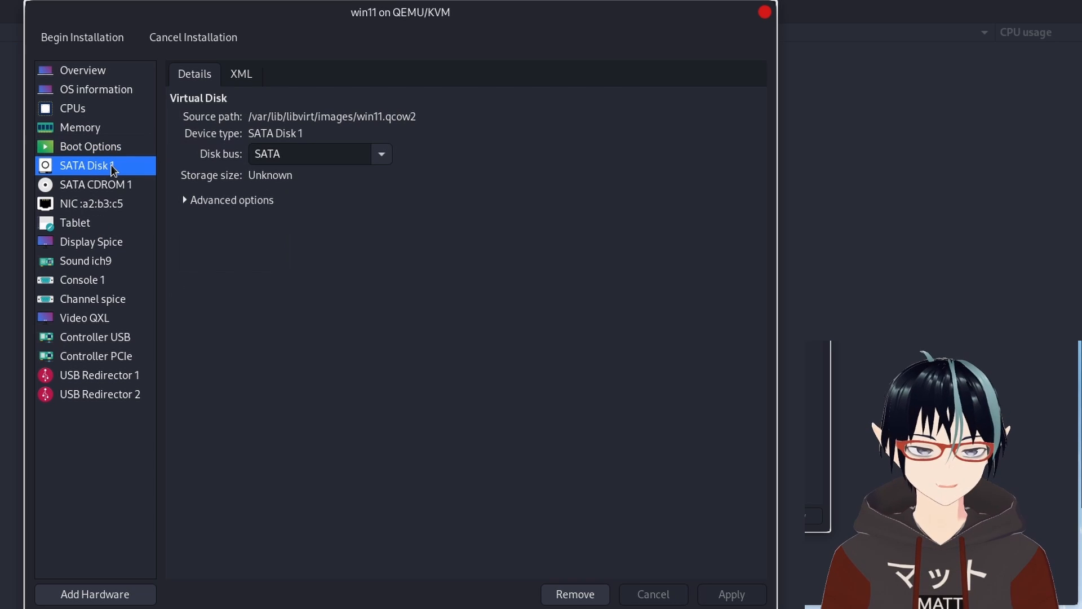
pyautogui.click(132, 187)
pyautogui.click(124, 201)
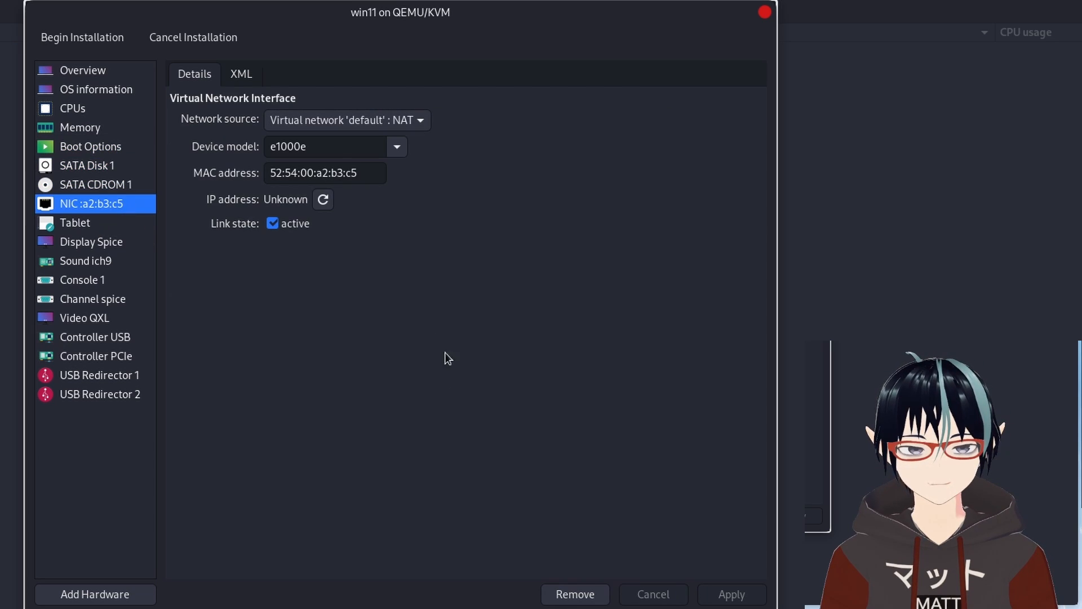
pyautogui.click(580, 599)
pyautogui.click(467, 356)
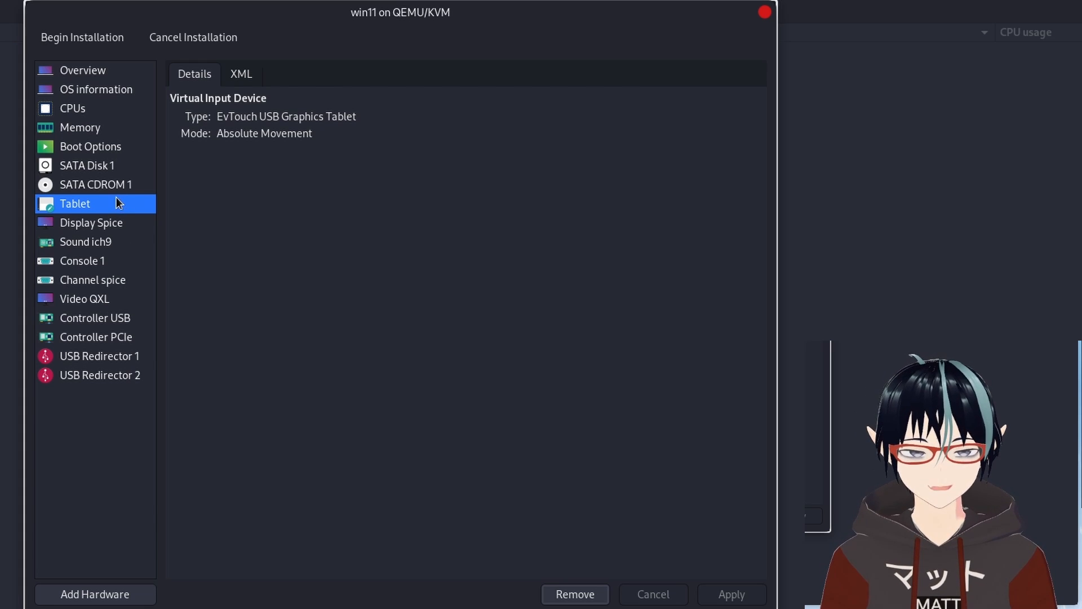
pyautogui.click(558, 587)
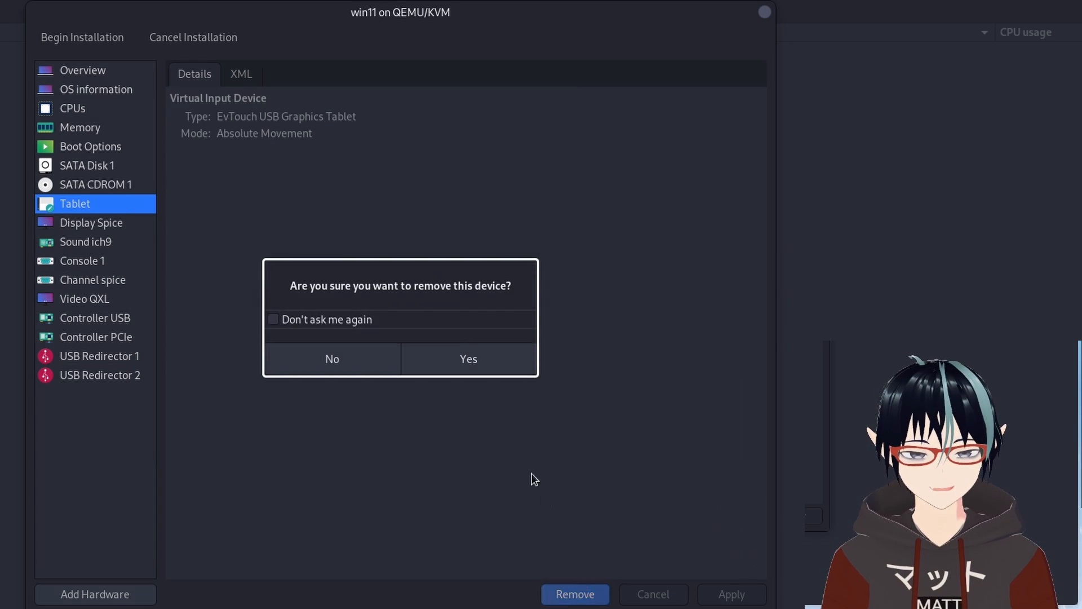
pyautogui.click(466, 357)
# Change the video device model from QXL to Virtio and apply.
pyautogui.click(101, 224)
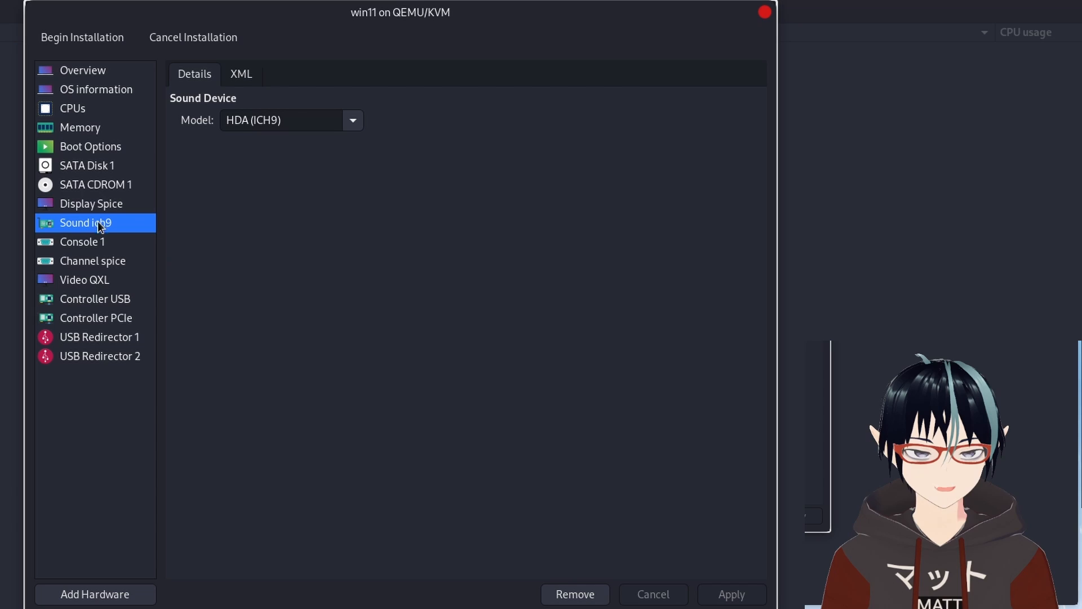
pyautogui.click(112, 242)
pyautogui.click(120, 262)
pyautogui.click(121, 280)
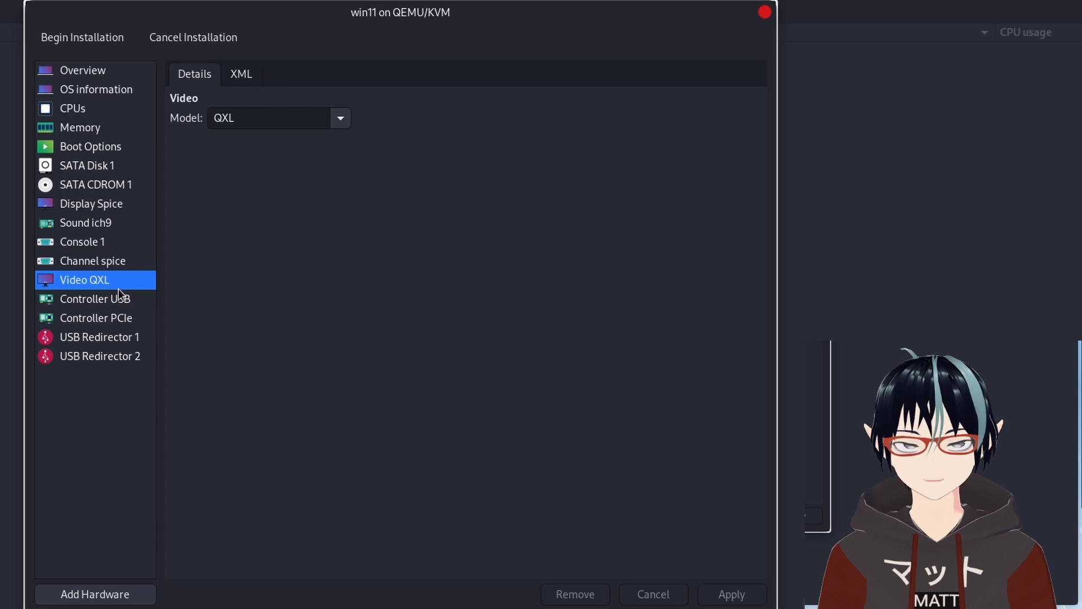
pyautogui.click(351, 119)
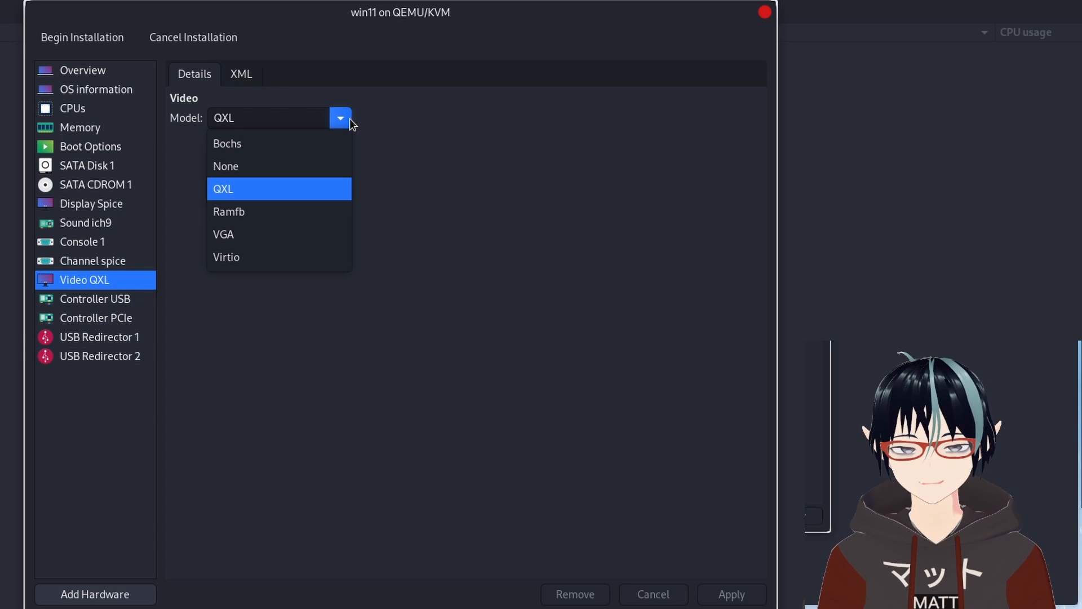
pyautogui.click(298, 260)
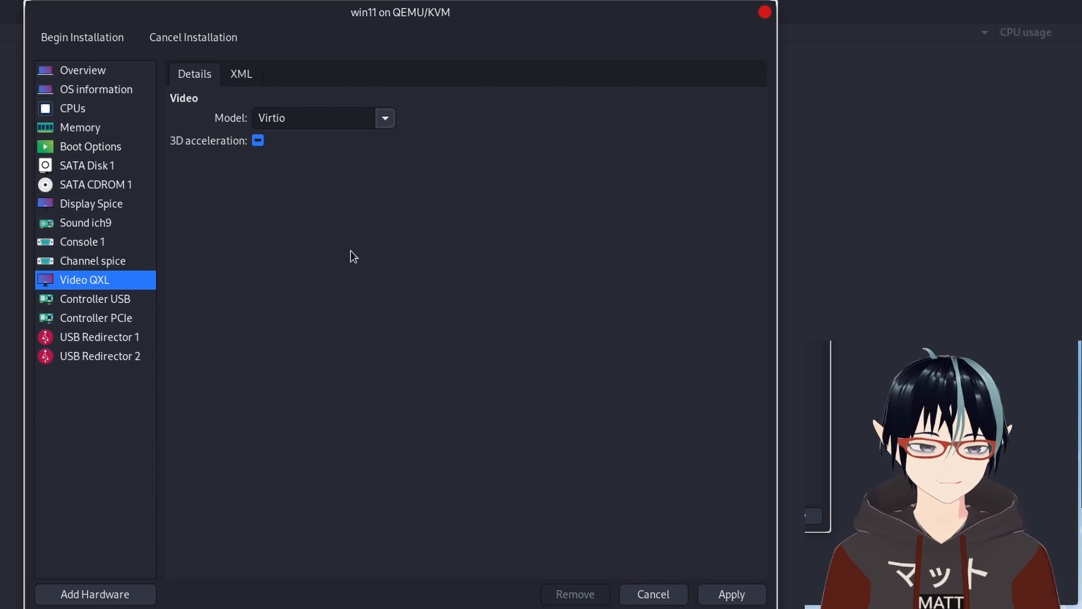
pyautogui.click(385, 119)
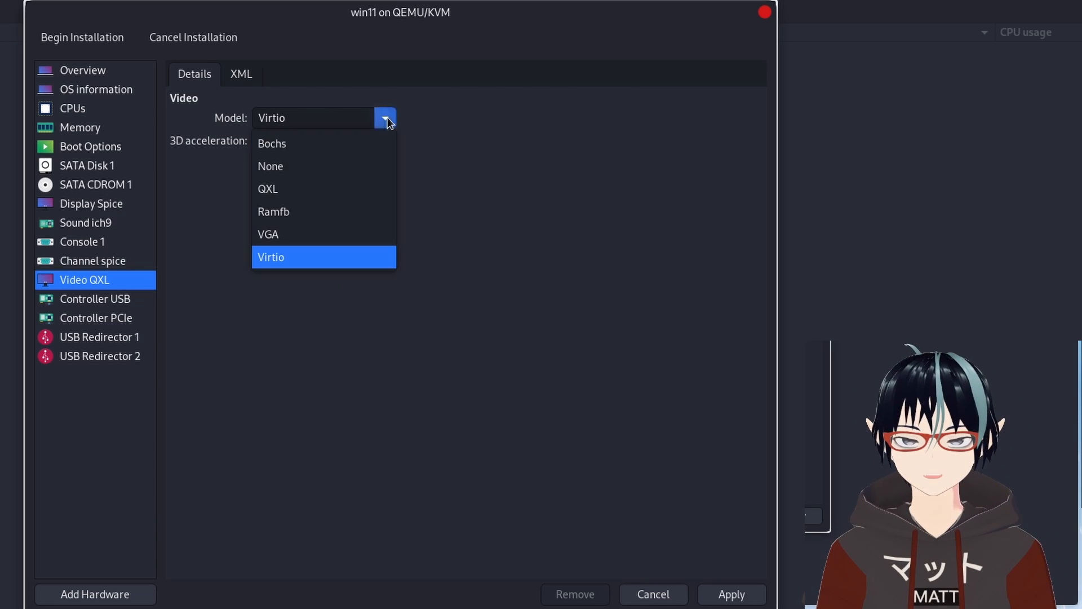
pyautogui.click(386, 117)
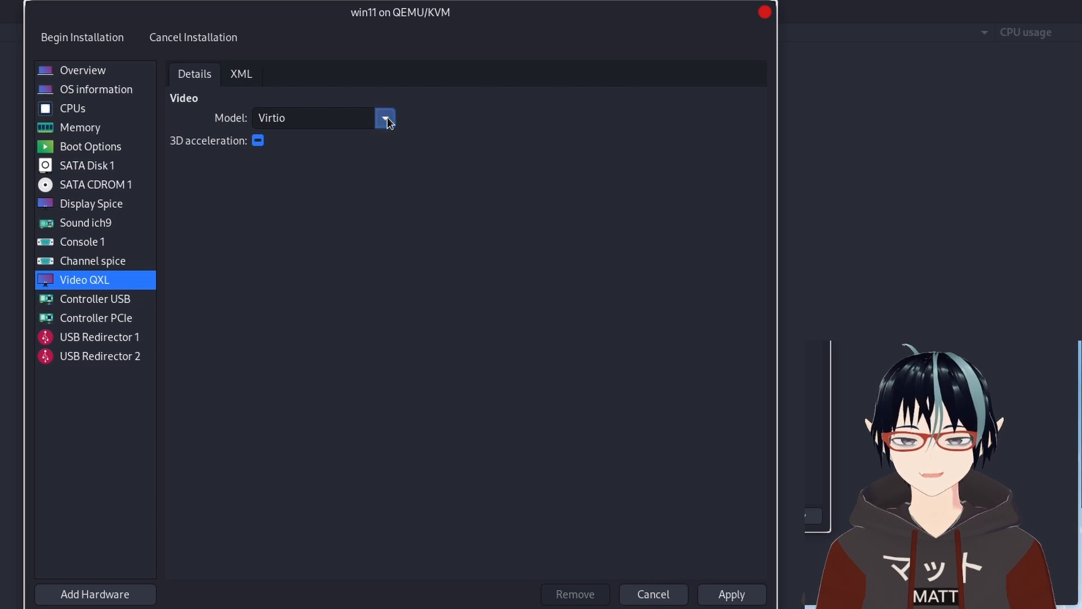
pyautogui.click(732, 594)
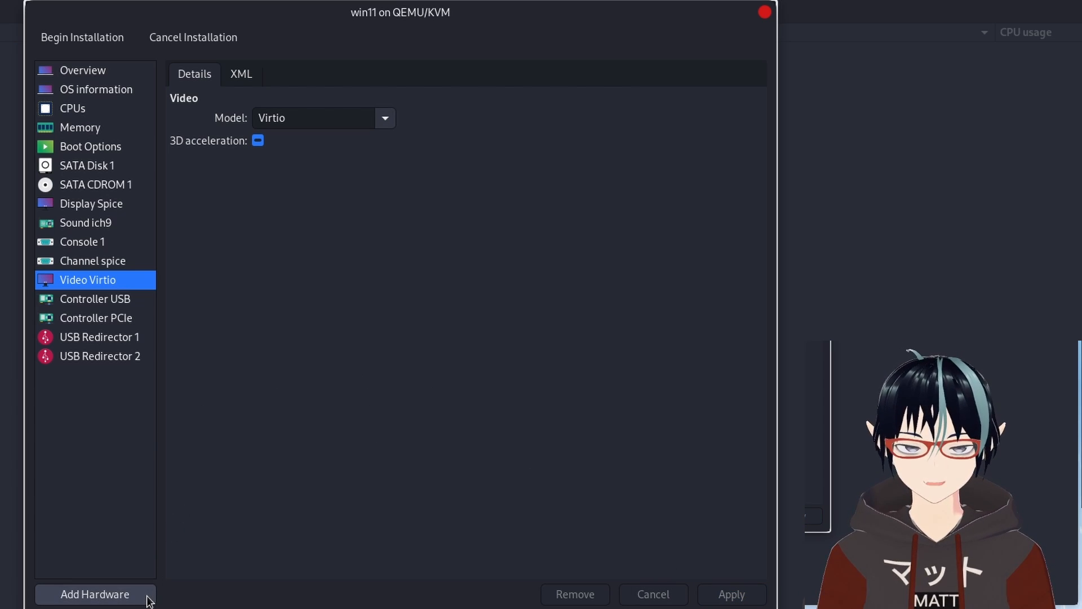
# Add a new emulated TPM hardware device to the virtual machine.
pyautogui.click(95, 594)
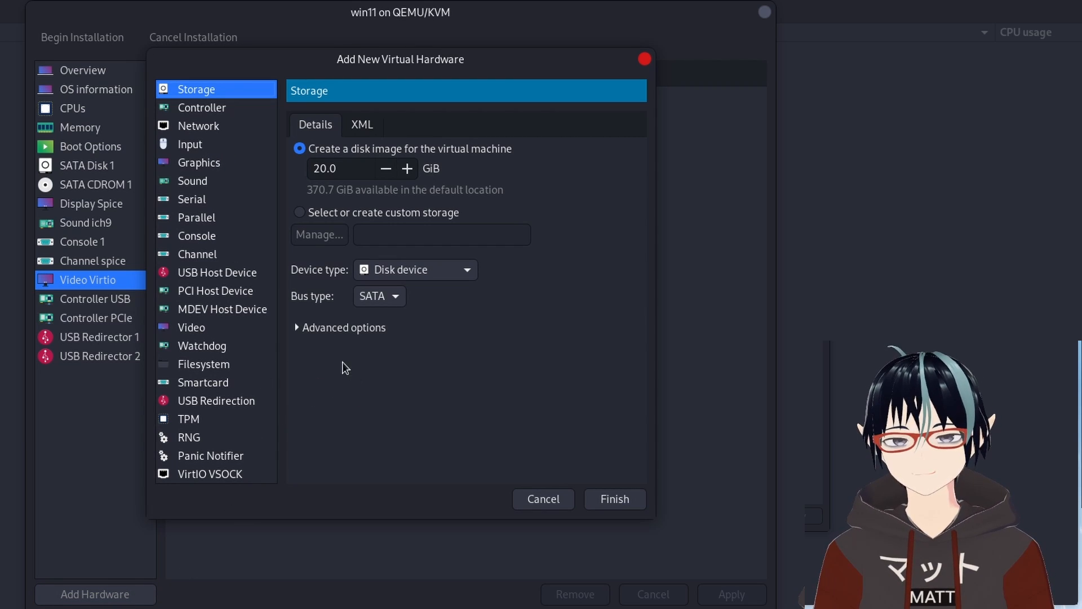
pyautogui.click(215, 428)
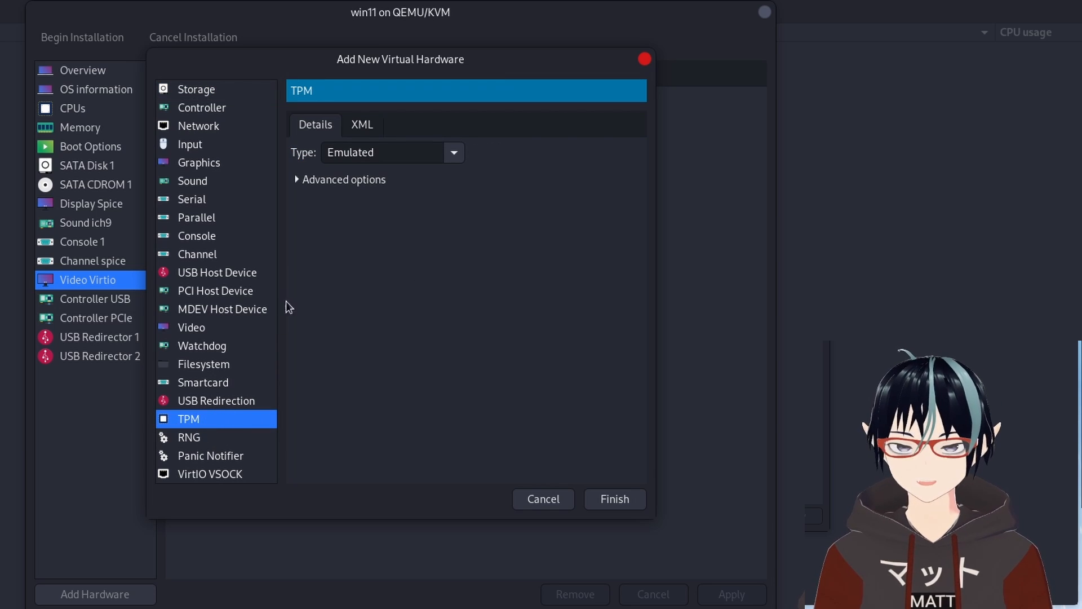
pyautogui.click(369, 180)
pyautogui.click(368, 180)
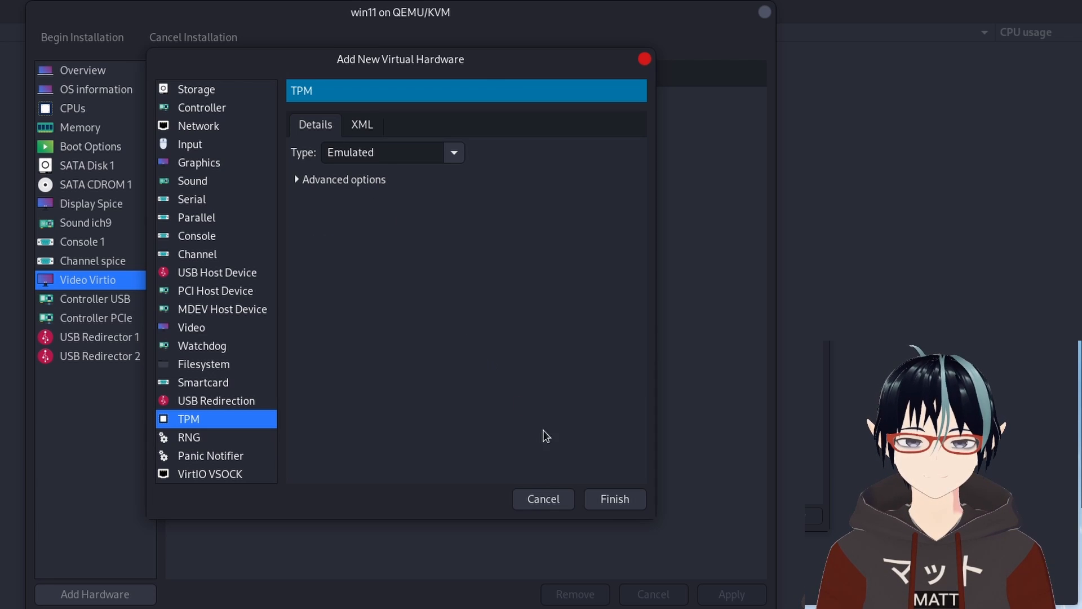
pyautogui.click(618, 499)
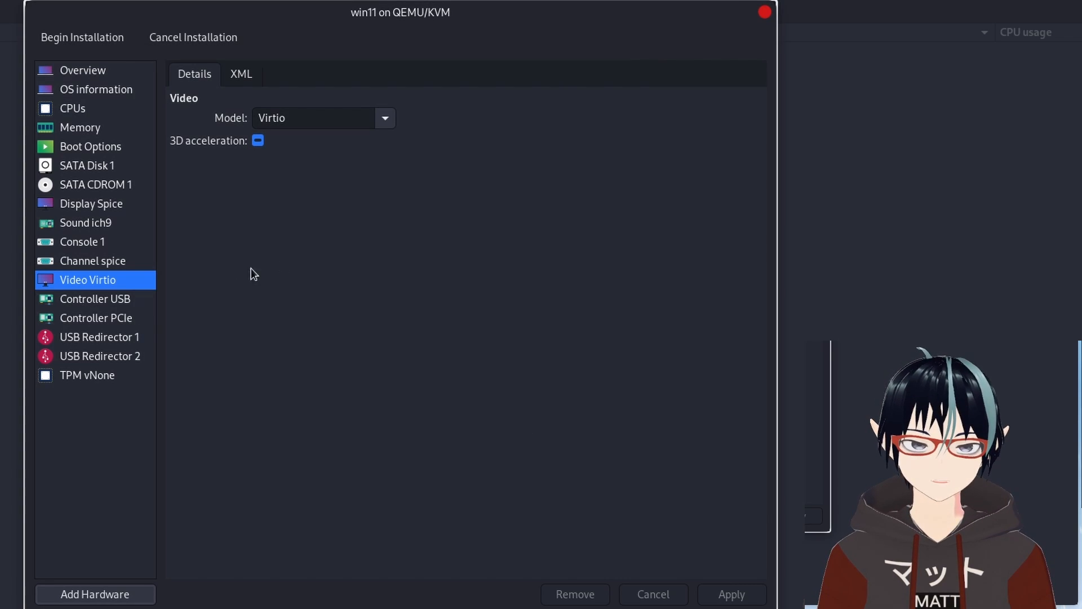
# Expand the TPM device's advanced options, set its version to 2.0 with the CRB model, and apply.
pyautogui.click(82, 377)
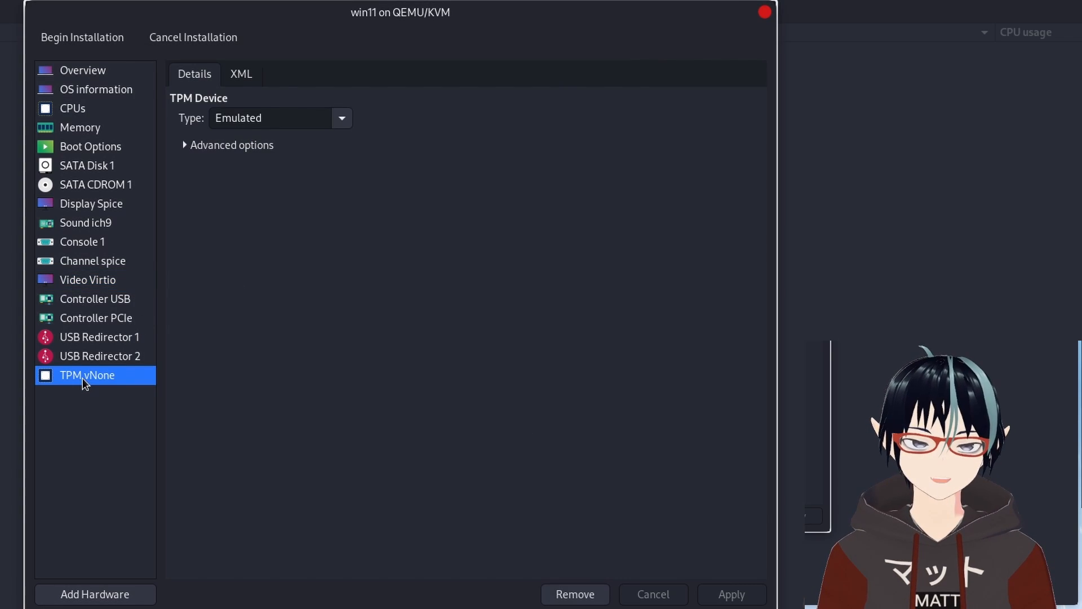
pyautogui.click(341, 118)
pyautogui.click(231, 148)
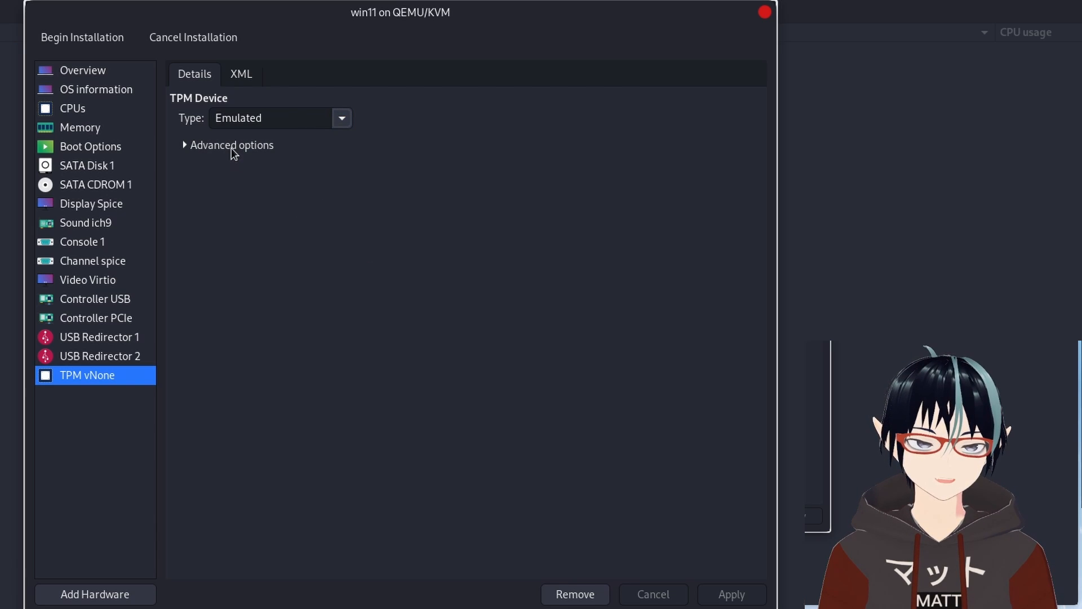
pyautogui.click(234, 147)
pyautogui.click(346, 170)
pyautogui.click(349, 169)
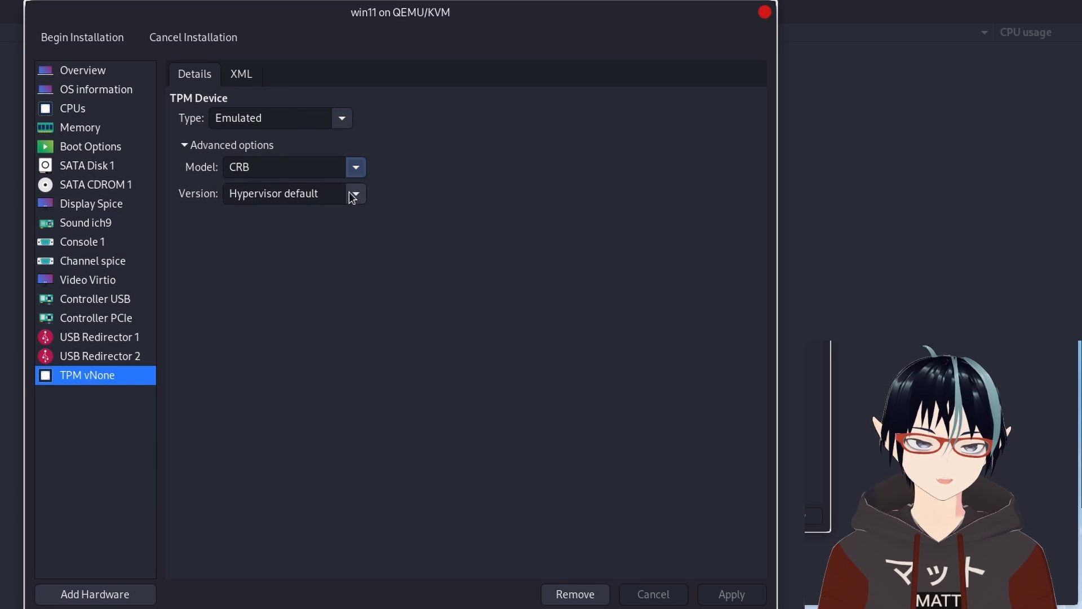
pyautogui.click(354, 194)
pyautogui.click(350, 197)
pyautogui.click(347, 193)
pyautogui.click(450, 224)
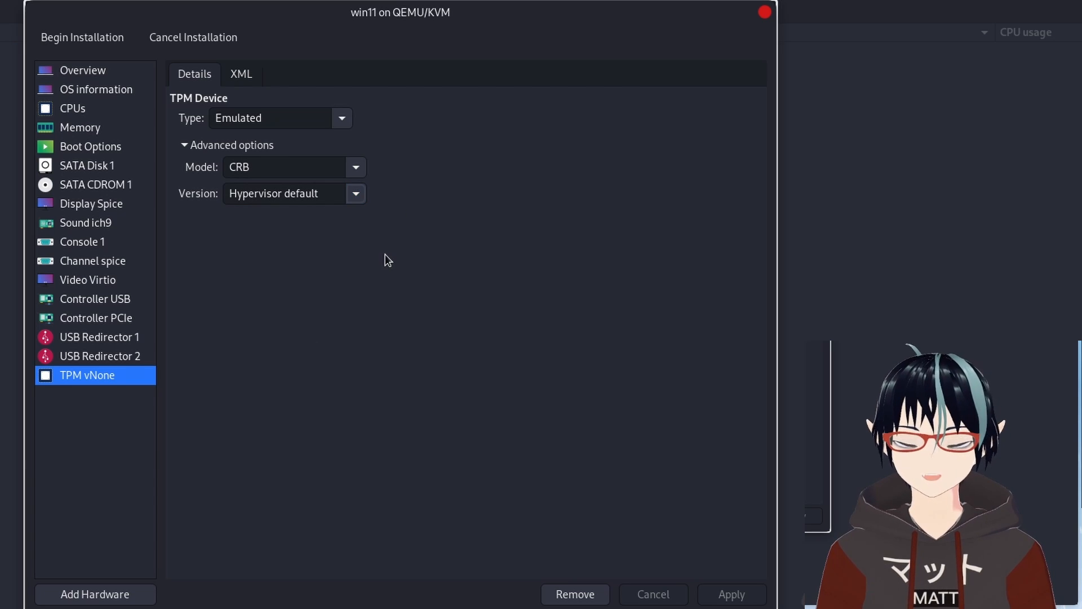
pyautogui.click(357, 192)
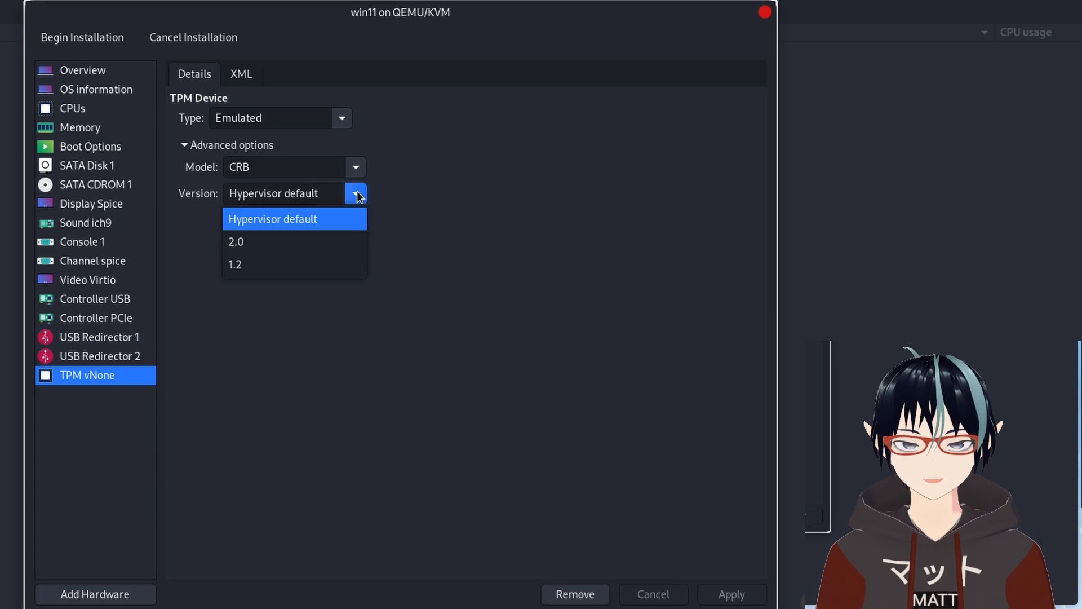
pyautogui.click(330, 241)
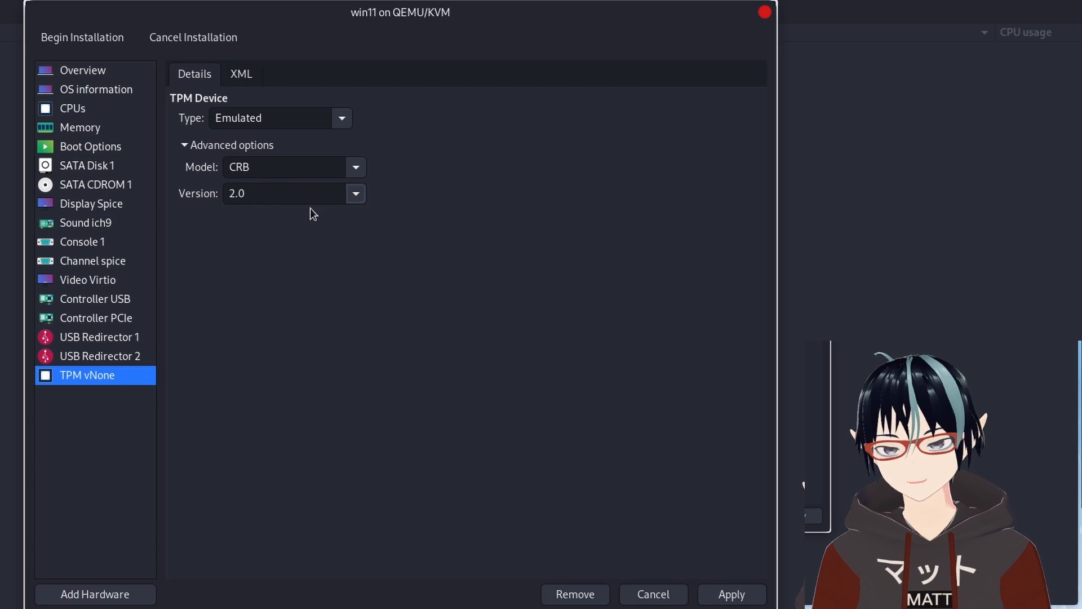
pyautogui.click(356, 168)
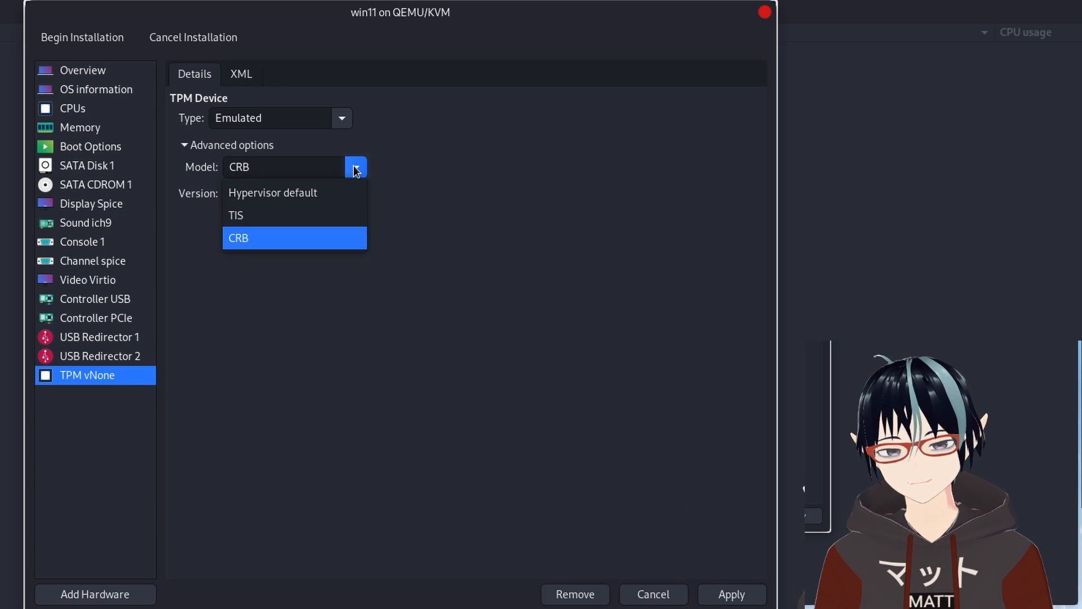
pyautogui.click(356, 170)
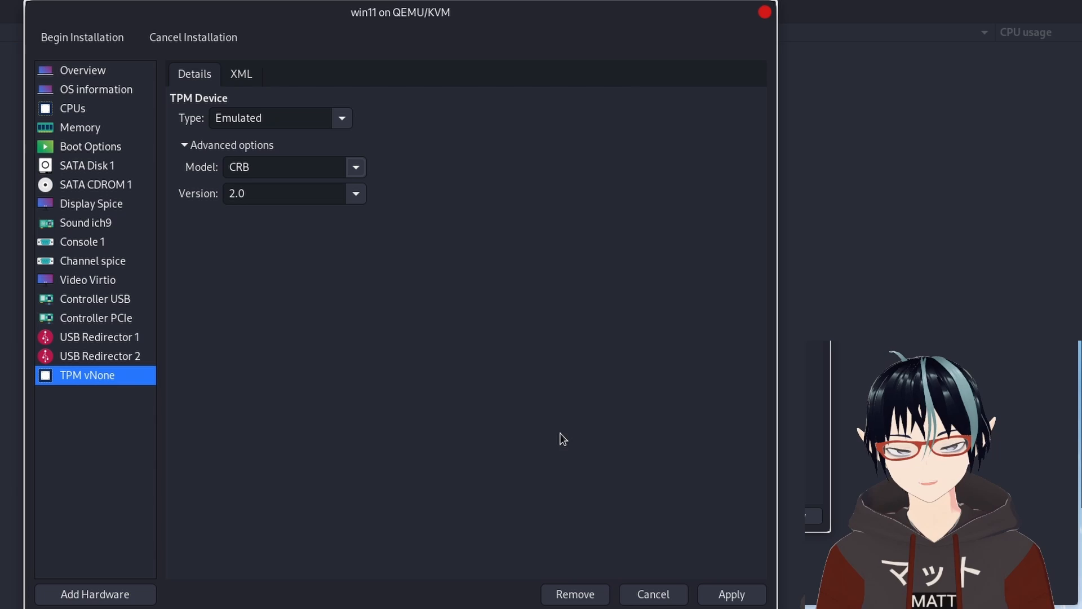
pyautogui.click(733, 594)
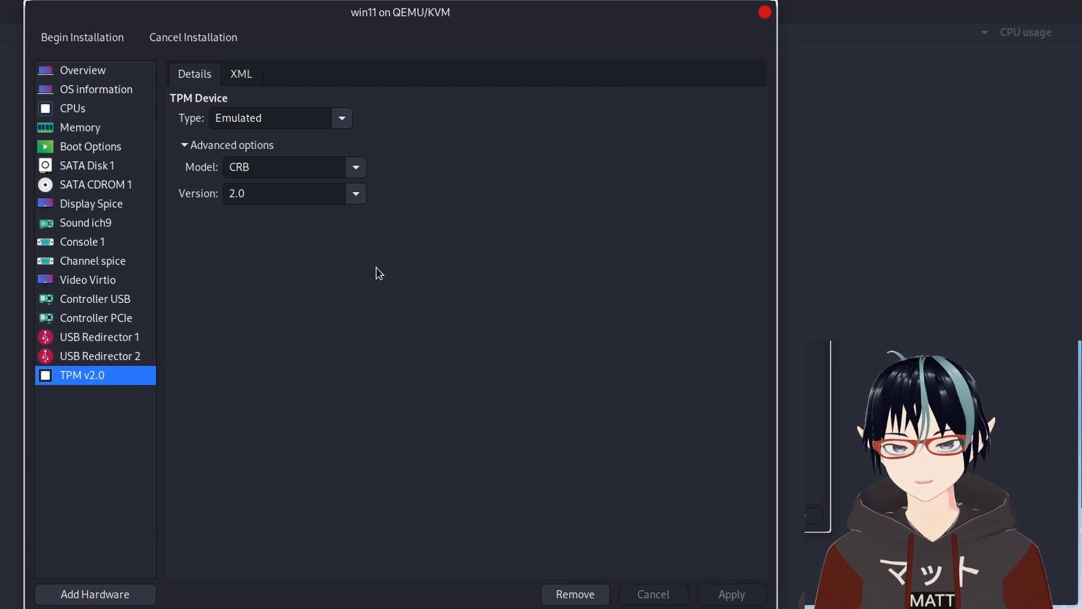
# Begin the installation of the configured virtual machine.
pyautogui.click(343, 119)
pyautogui.click(485, 300)
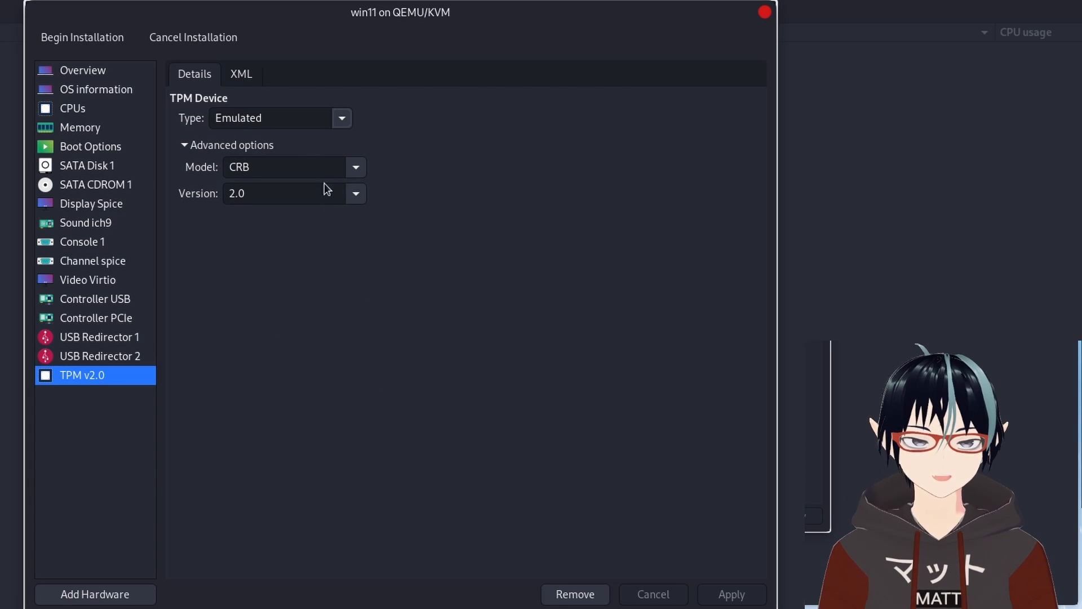
pyautogui.click(73, 34)
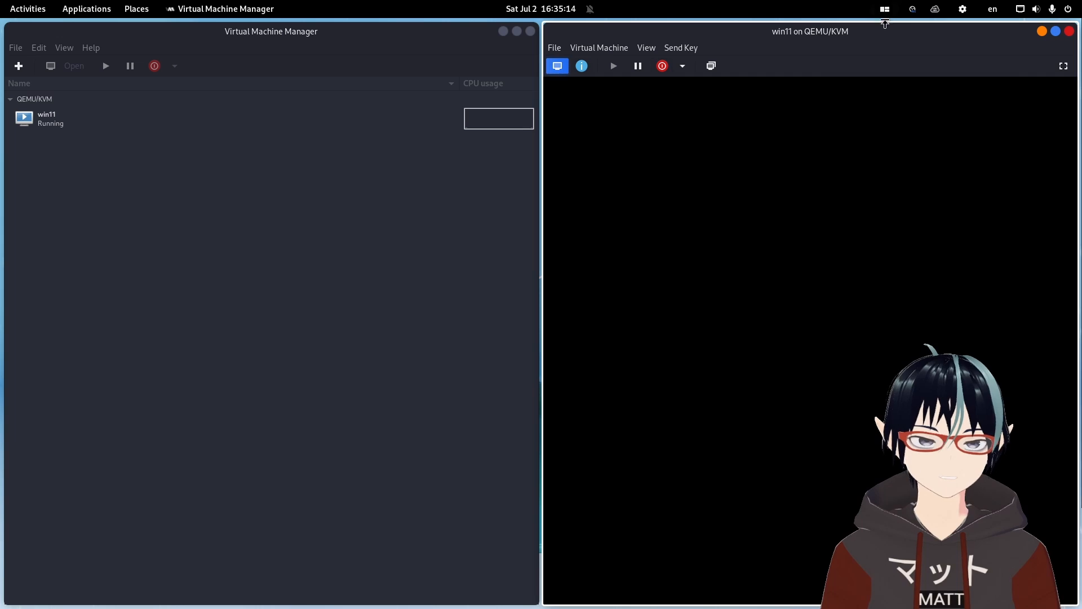
# Switch the VM console to fullscreen and boot from the installation DVD.
pyautogui.click(1063, 65)
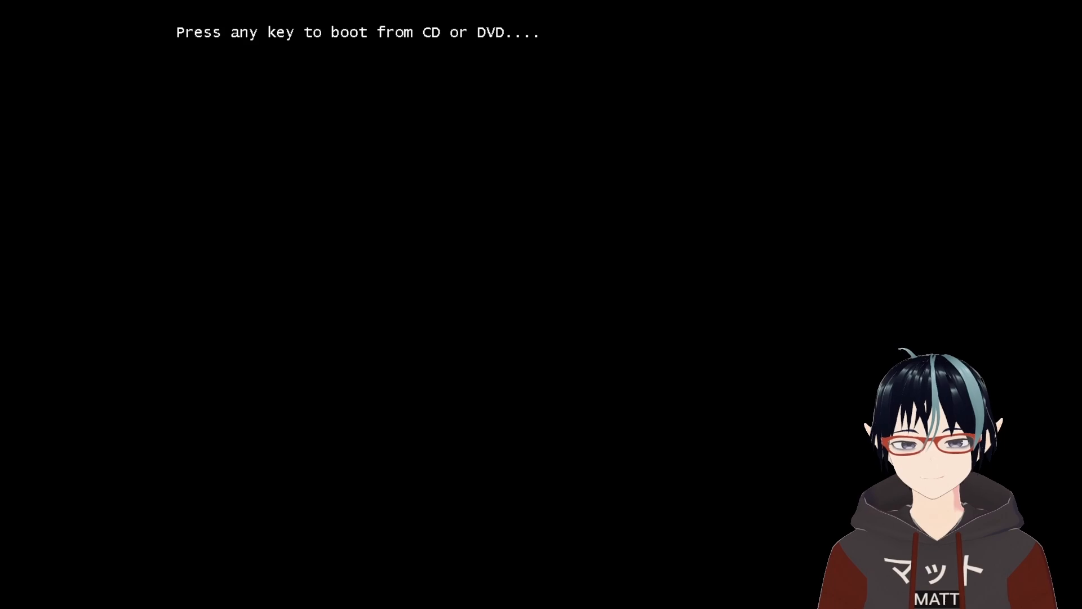
pyautogui.press('Return')
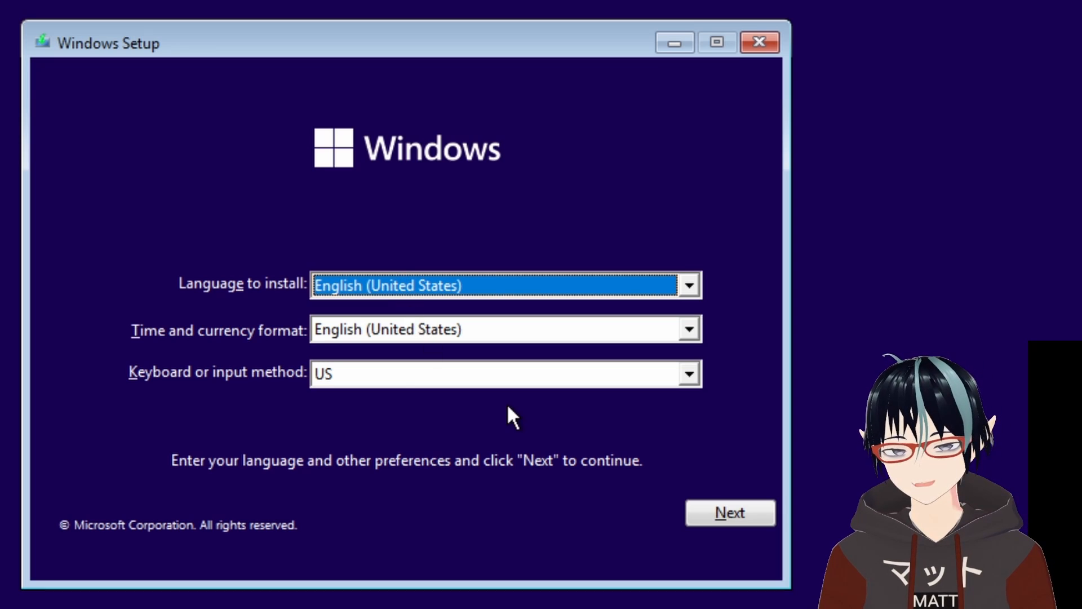
# Accept the default language and keyboard settings and start Windows setup with Install now.
pyautogui.click(732, 512)
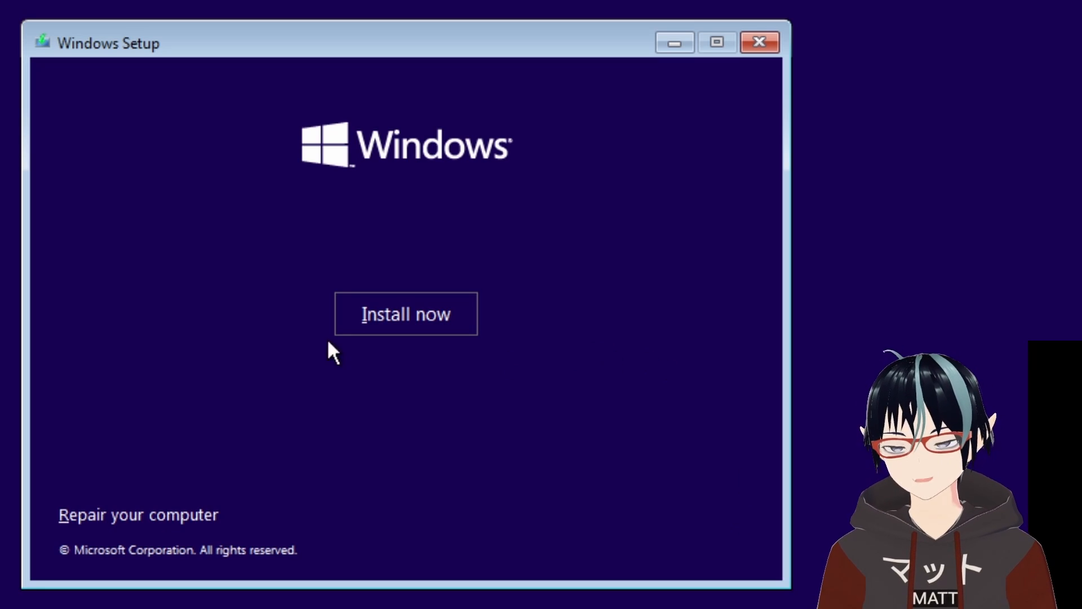
pyautogui.click(370, 316)
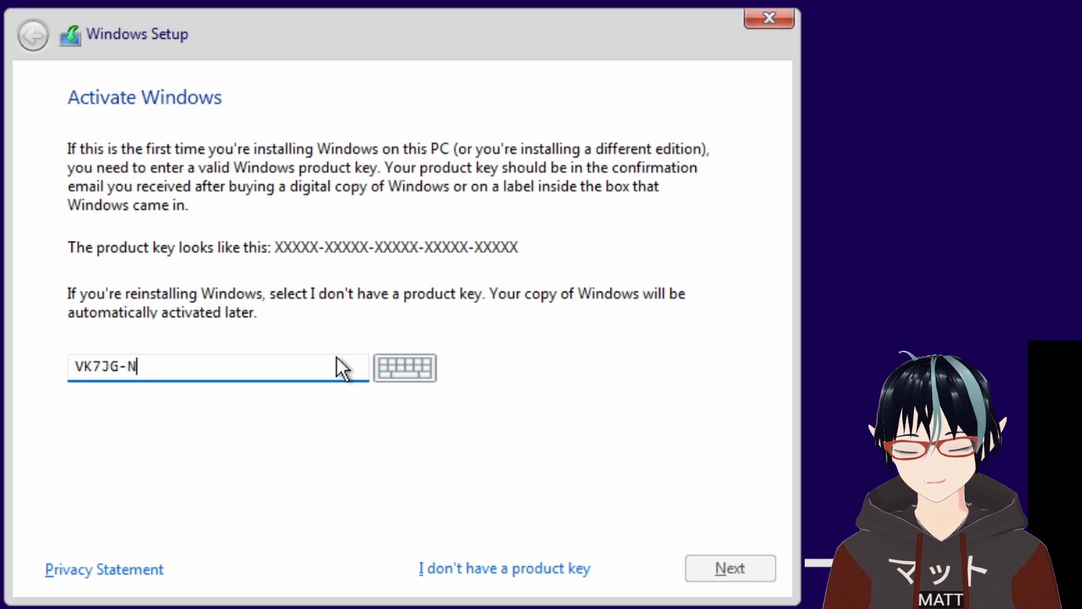
# Enter the Windows product key on the activation screen and continue.
pyautogui.write('M')
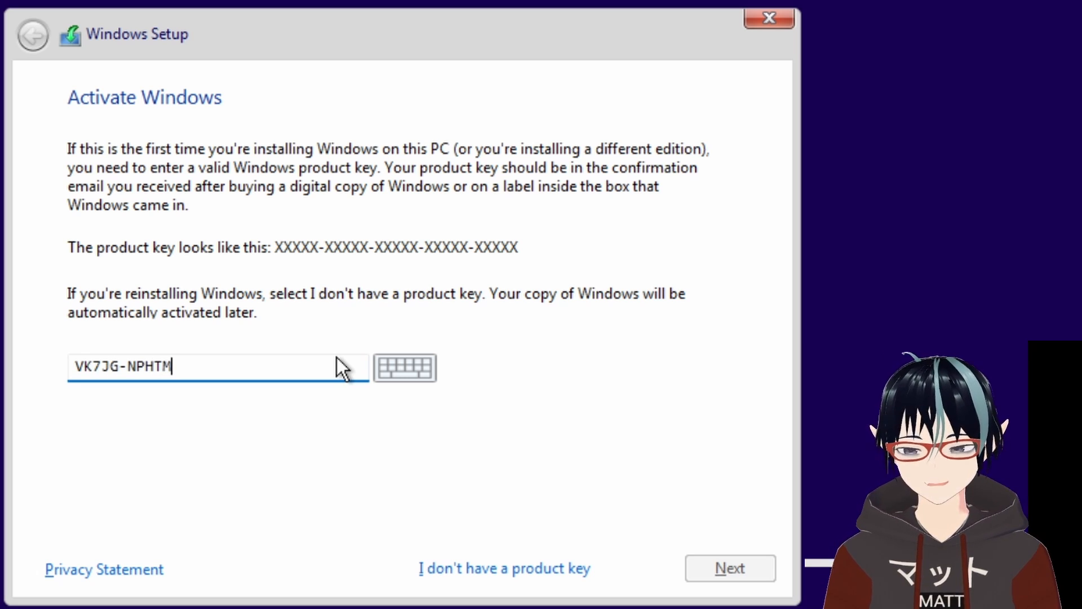
pyautogui.write('-C97JM')
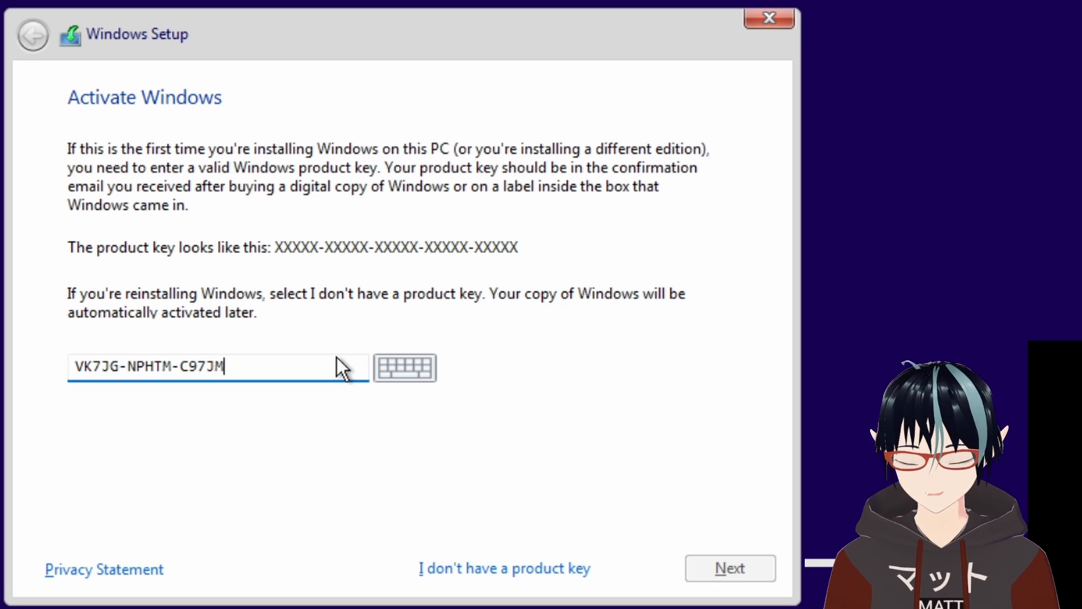
pyautogui.write('-9M')
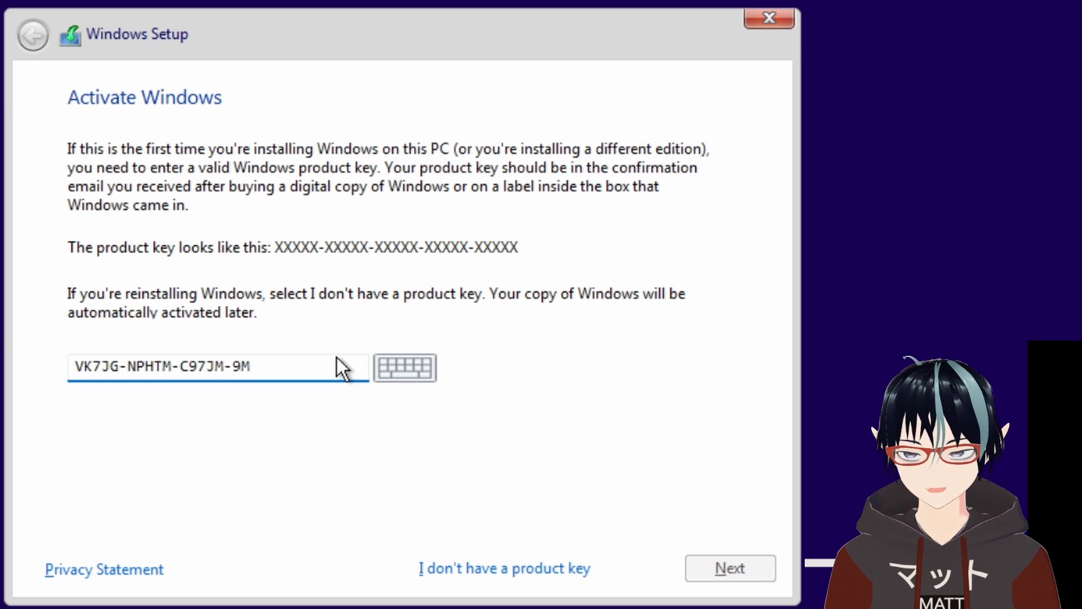
pyautogui.write('PGT')
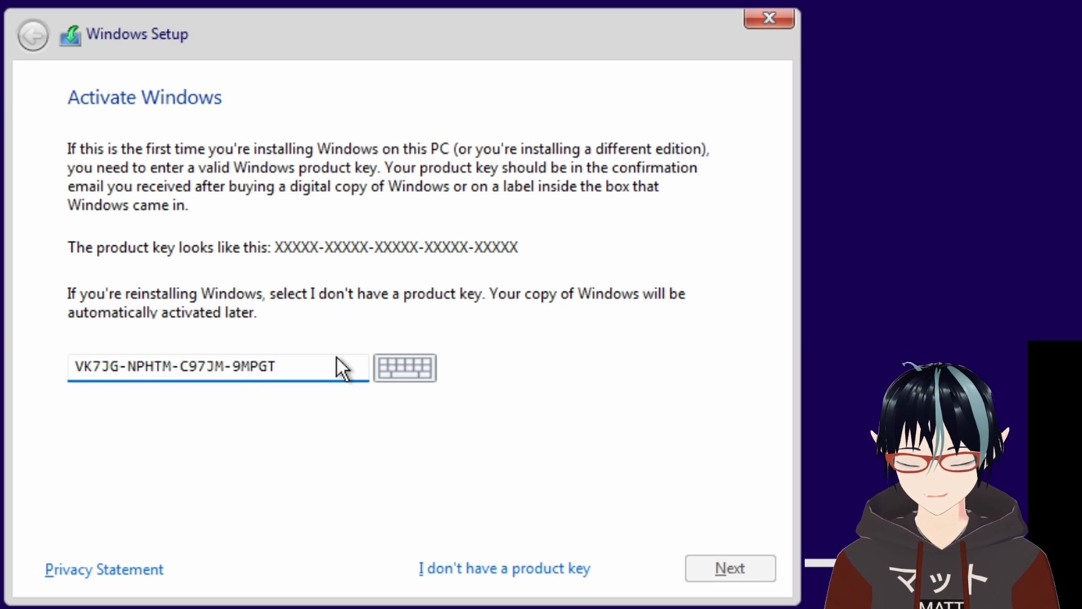
pyautogui.write('-3V66T')
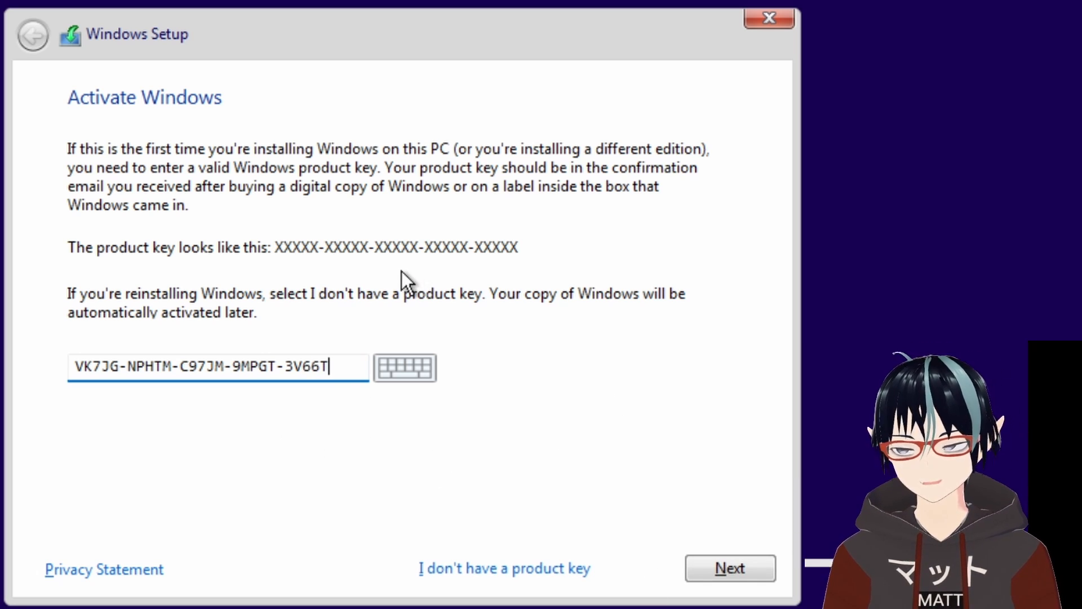
pyautogui.click(755, 571)
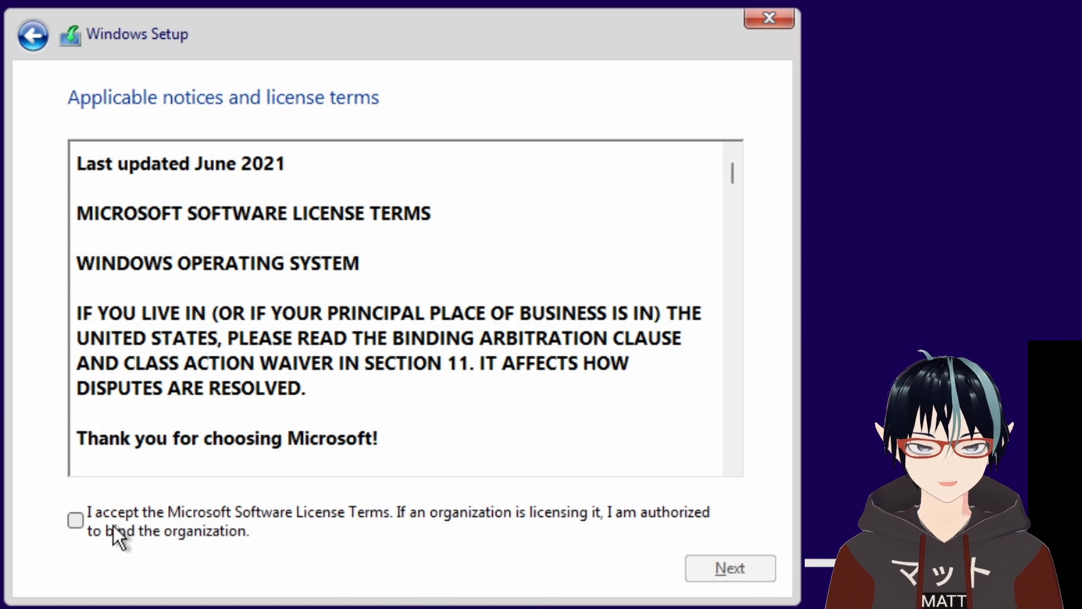
# Accept the license terms, choose the Custom installation, and install onto Drive 0's unallocated space.
pyautogui.click(84, 526)
pyautogui.click(733, 570)
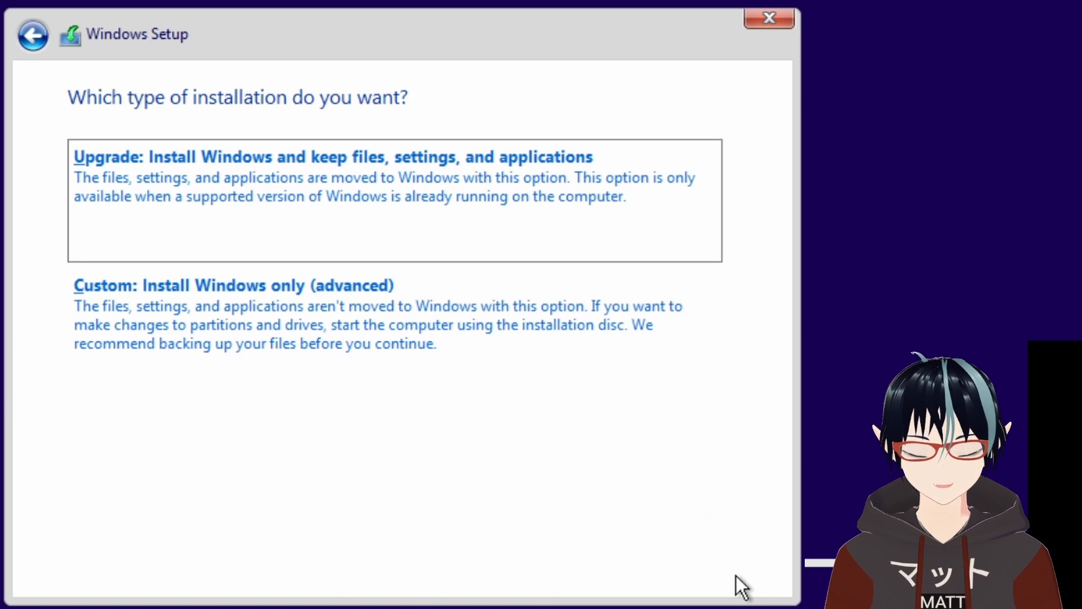
pyautogui.click(516, 349)
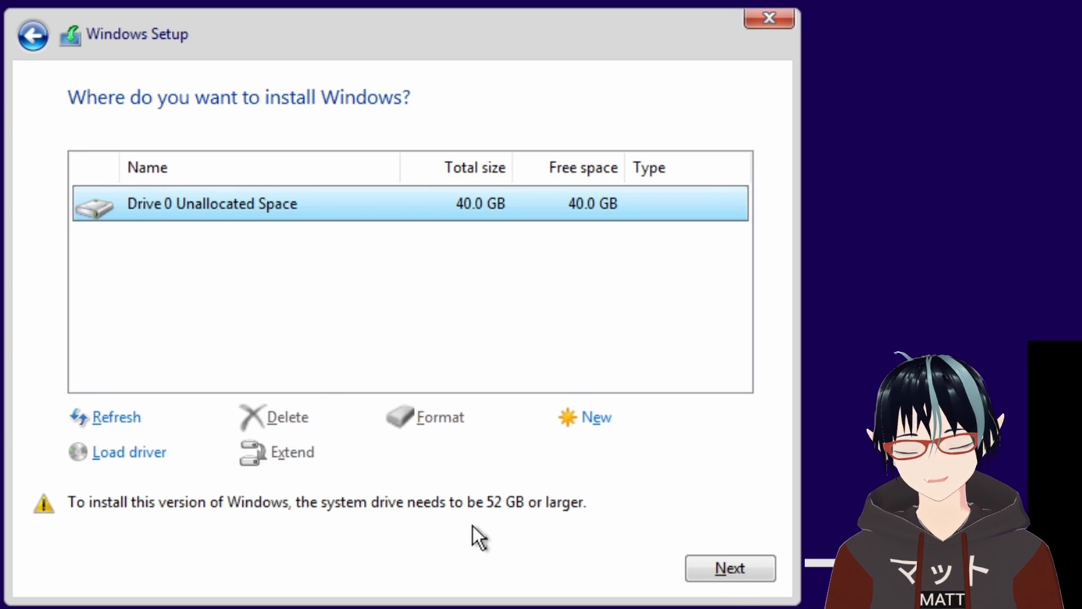
pyautogui.click(747, 567)
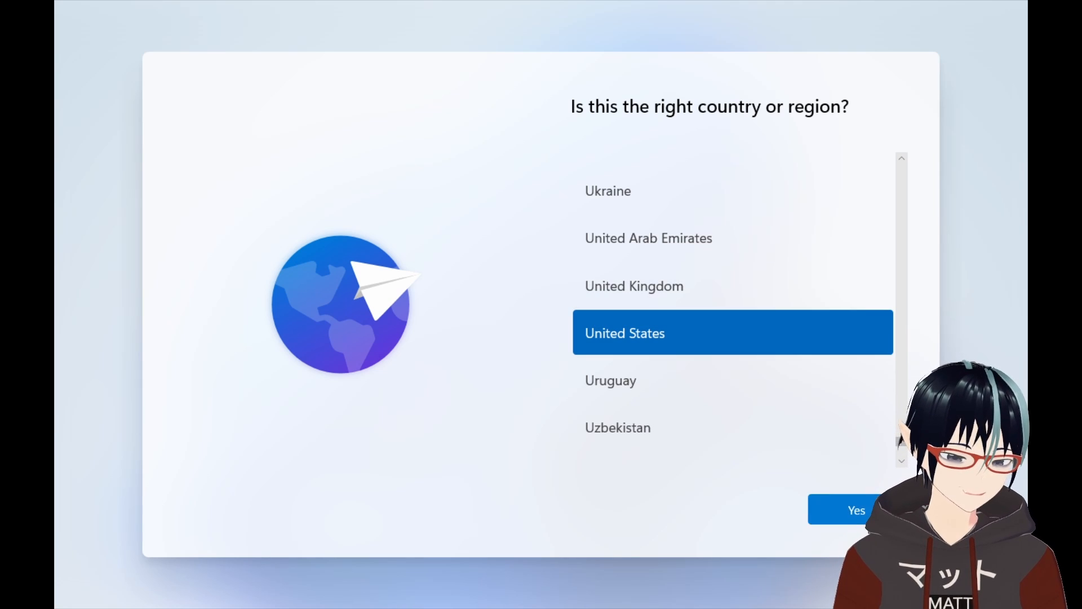
# Confirm United States as the region and US as the keyboard layout, skipping a second layout.
pyautogui.click(857, 513)
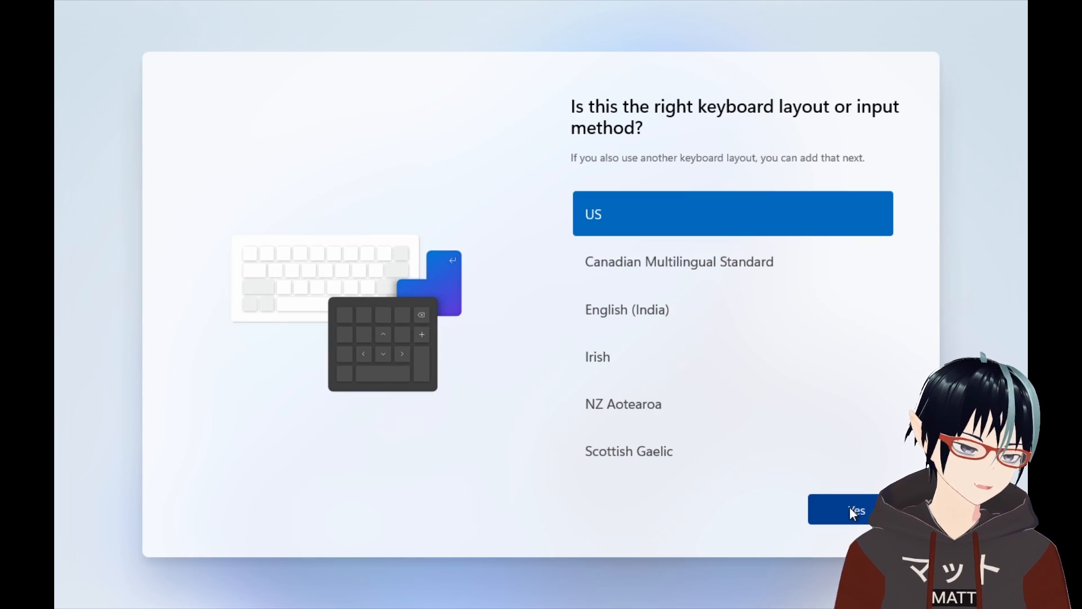
pyautogui.click(850, 506)
pyautogui.click(850, 507)
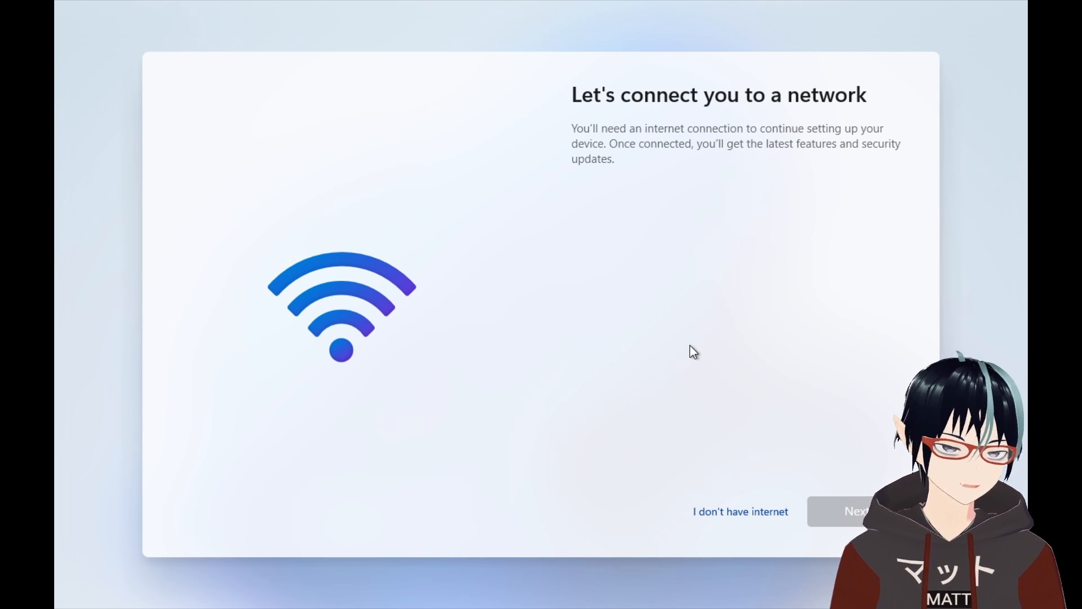
# Skip the network connection and continue with limited setup.
pyautogui.click(744, 515)
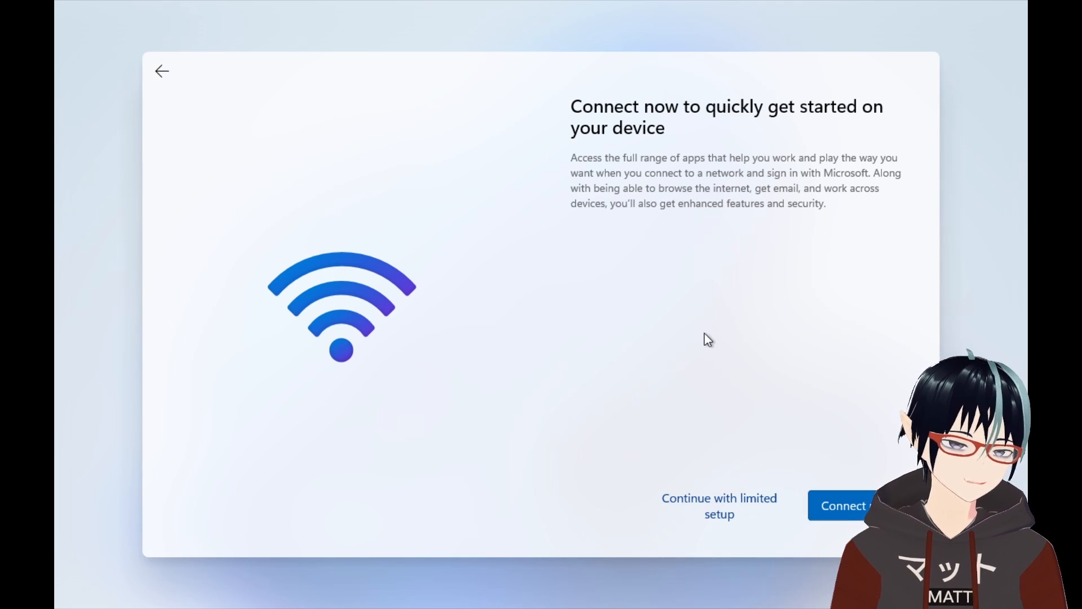
pyautogui.click(734, 499)
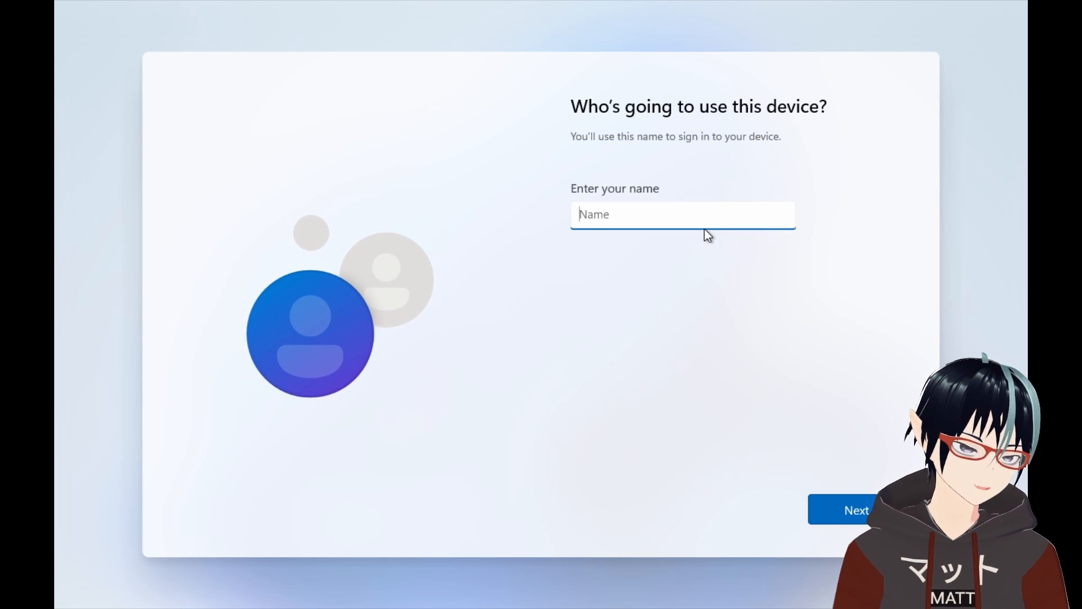
# Create a local account named user and leave the password empty.
pyautogui.write('user')
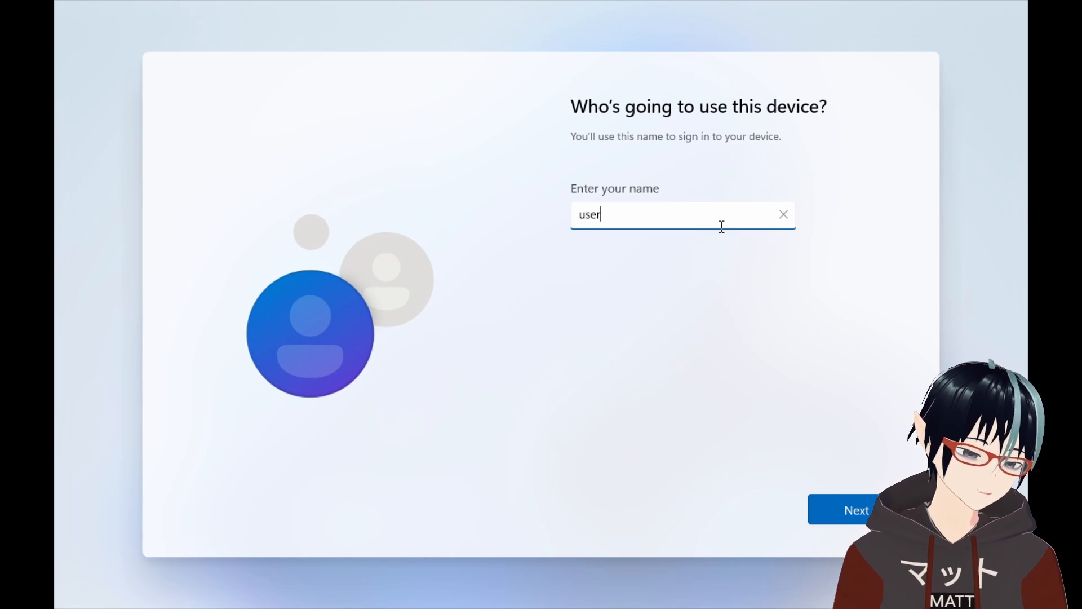
pyautogui.press('Return')
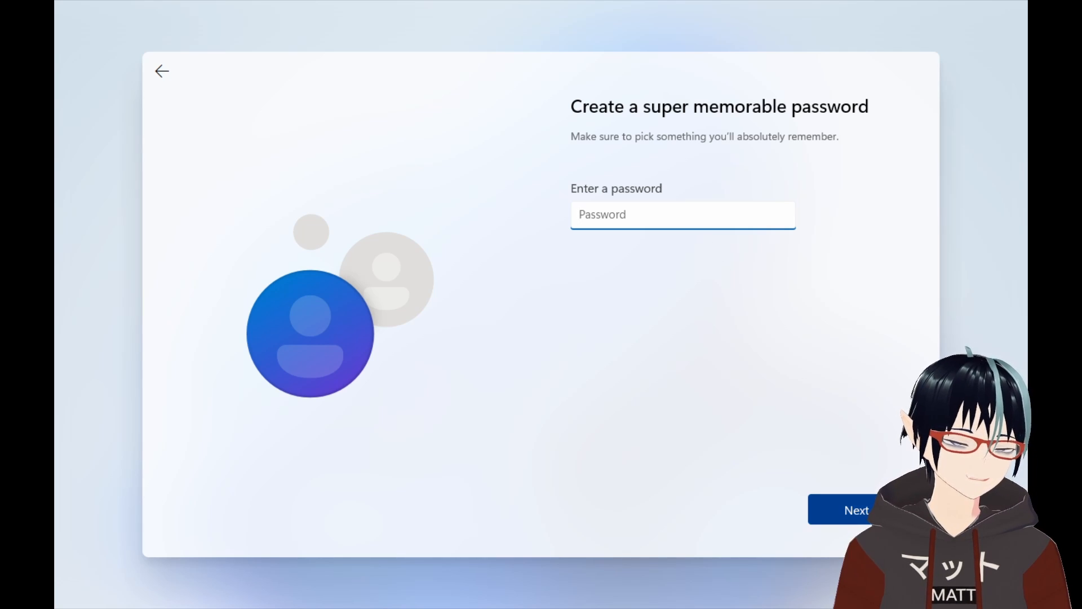
pyautogui.click(884, 510)
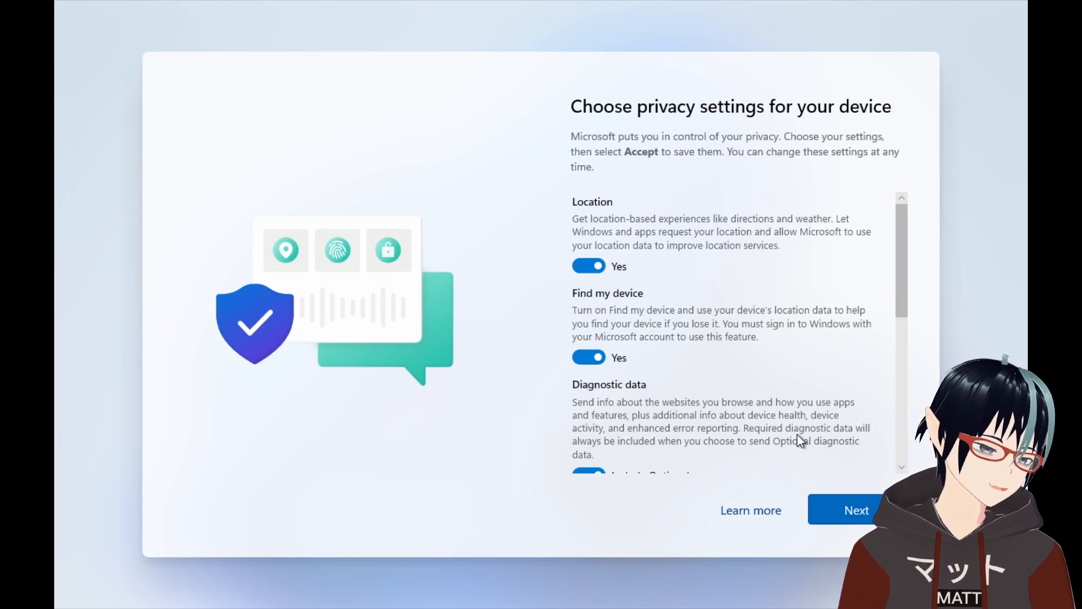
# Turn off location, find my device, optional diagnostics, inking, tailored experiences and advertising ID, then accept the privacy settings.
pyautogui.click(611, 266)
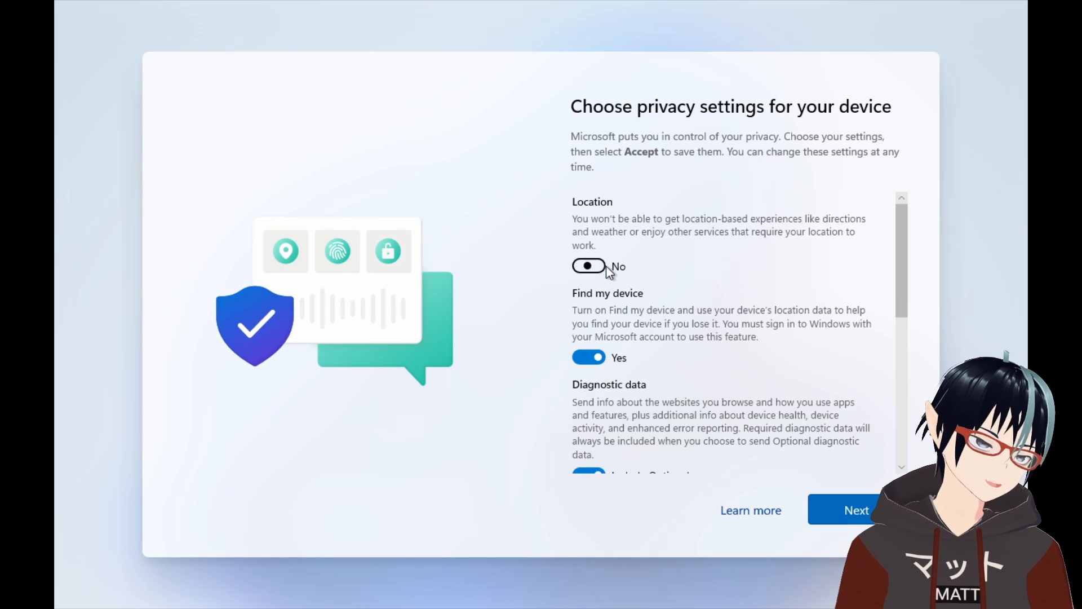
pyautogui.click(598, 356)
pyautogui.scroll(-2, 596, 350)
pyautogui.click(597, 345)
pyautogui.click(594, 413)
pyautogui.scroll(-3, 596, 347)
pyautogui.click(598, 345)
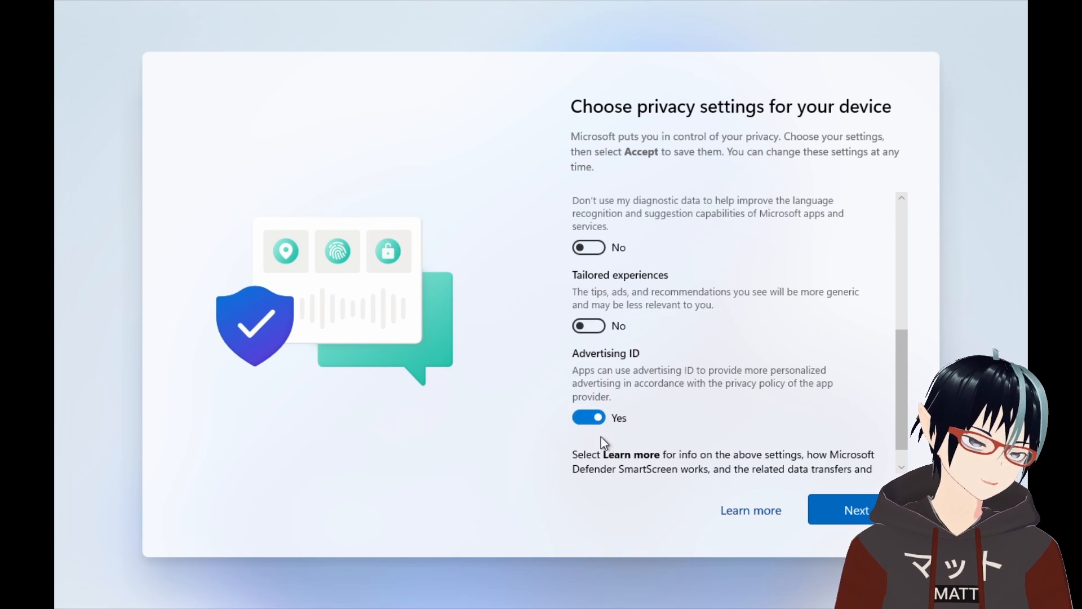
pyautogui.click(601, 420)
pyautogui.scroll(-1, 612, 427)
pyautogui.scroll(6, 613, 430)
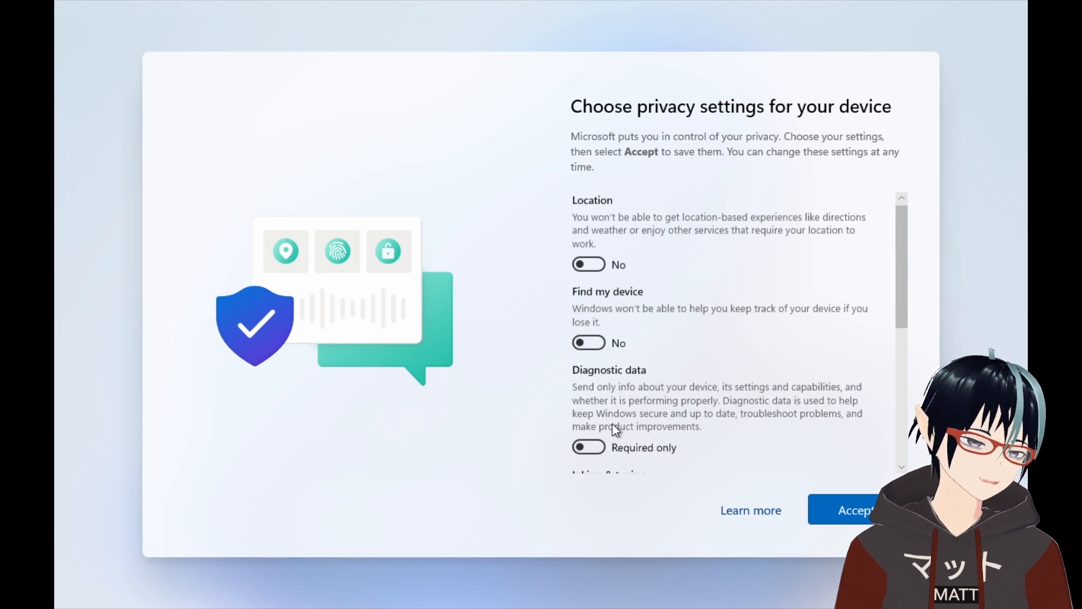
pyautogui.click(818, 510)
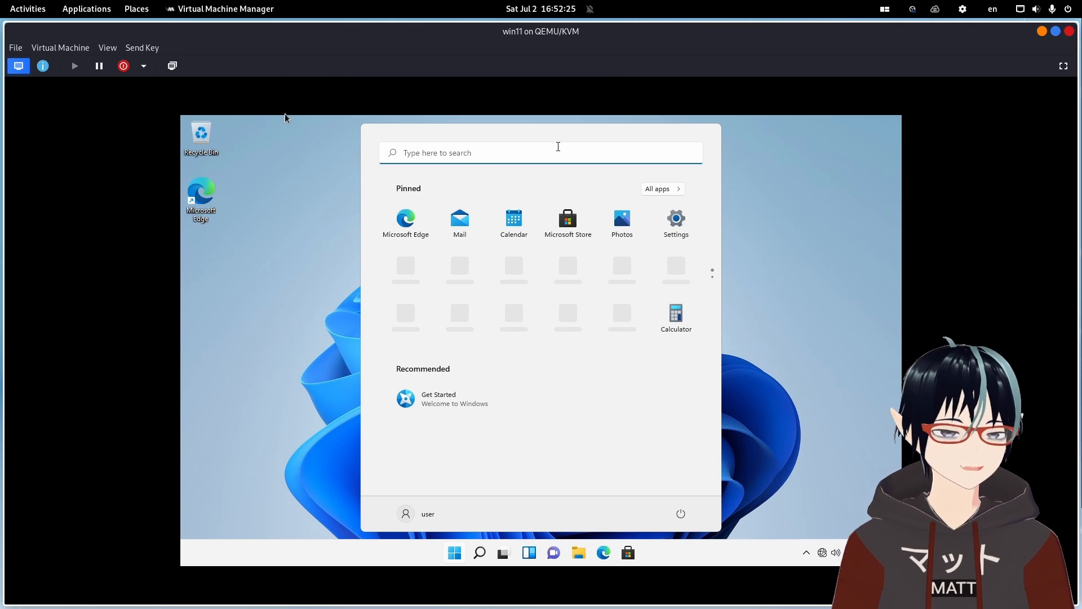
# Add a network device to the running VM using the default NAT virtual network and e1000e model.
pyautogui.click(42, 66)
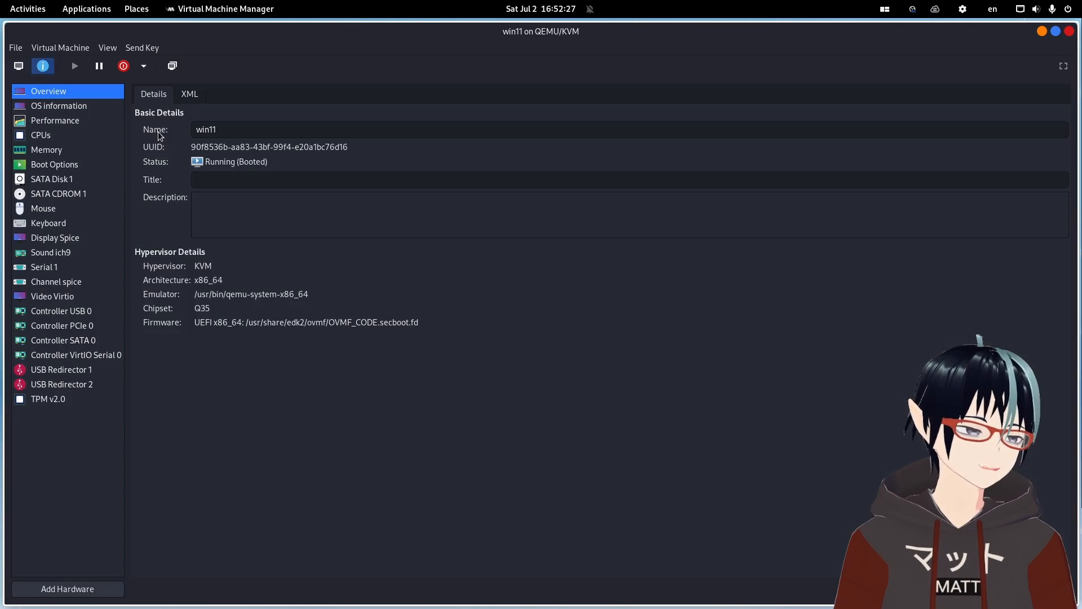
pyautogui.click(93, 589)
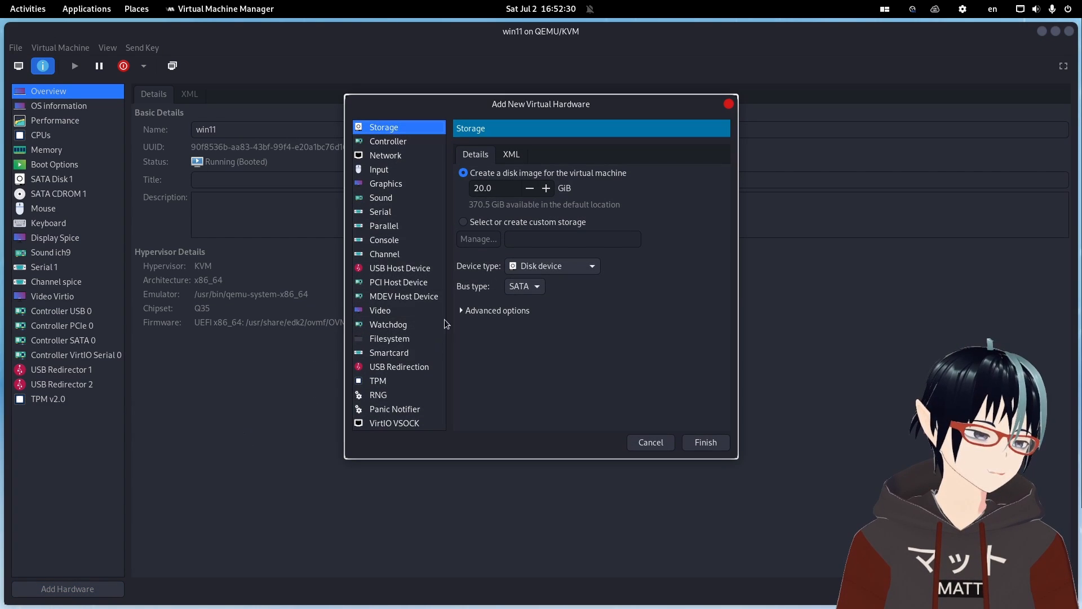
pyautogui.click(387, 161)
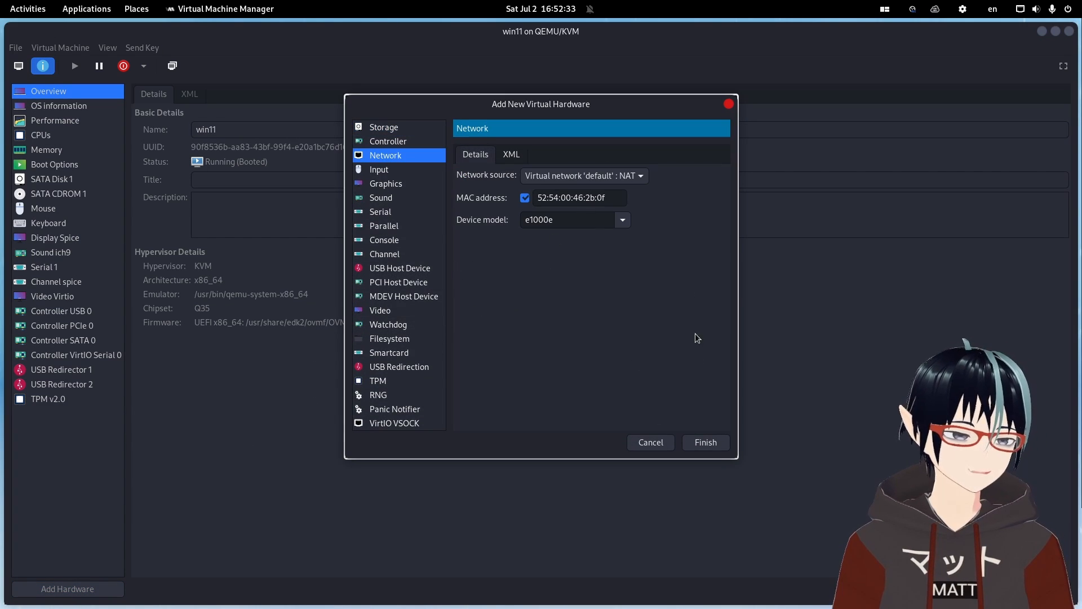
pyautogui.click(705, 442)
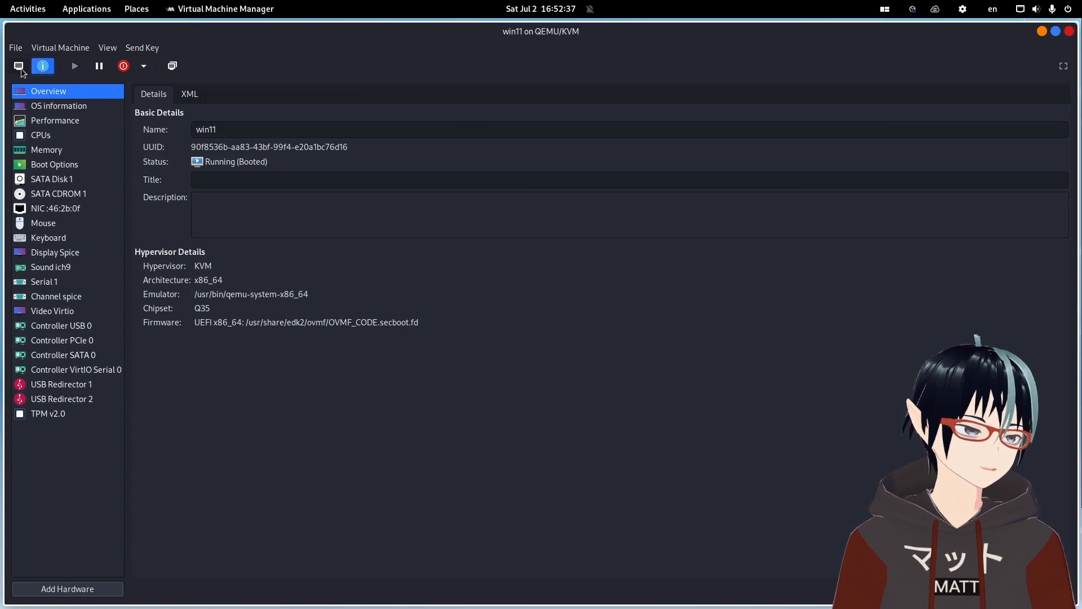
# Return to the VM console in fullscreen and open a Windows PowerShell terminal in the guest.
pyautogui.click(20, 67)
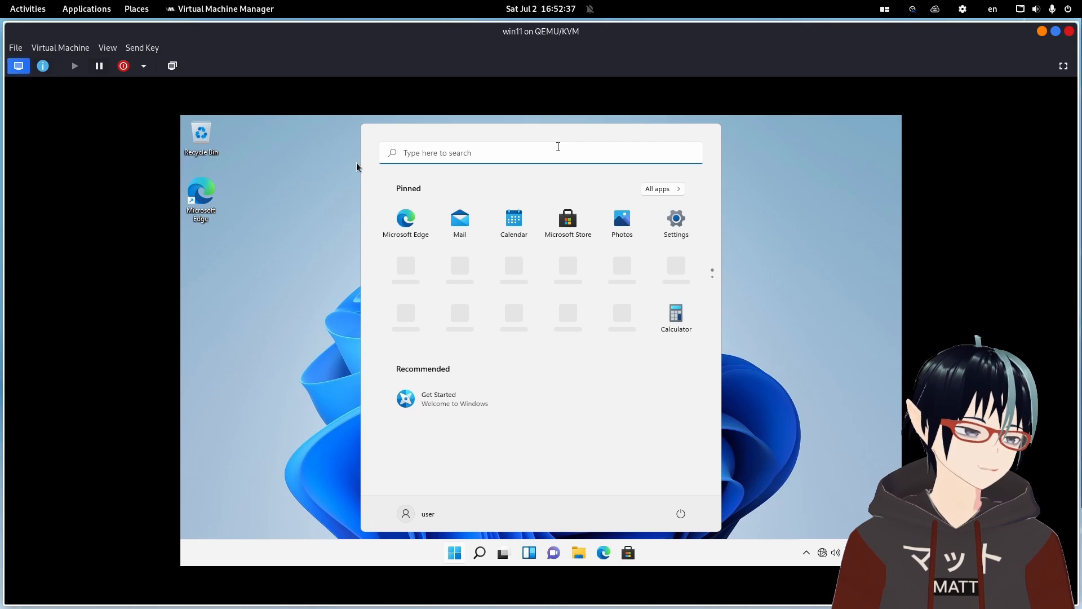
pyautogui.click(1063, 67)
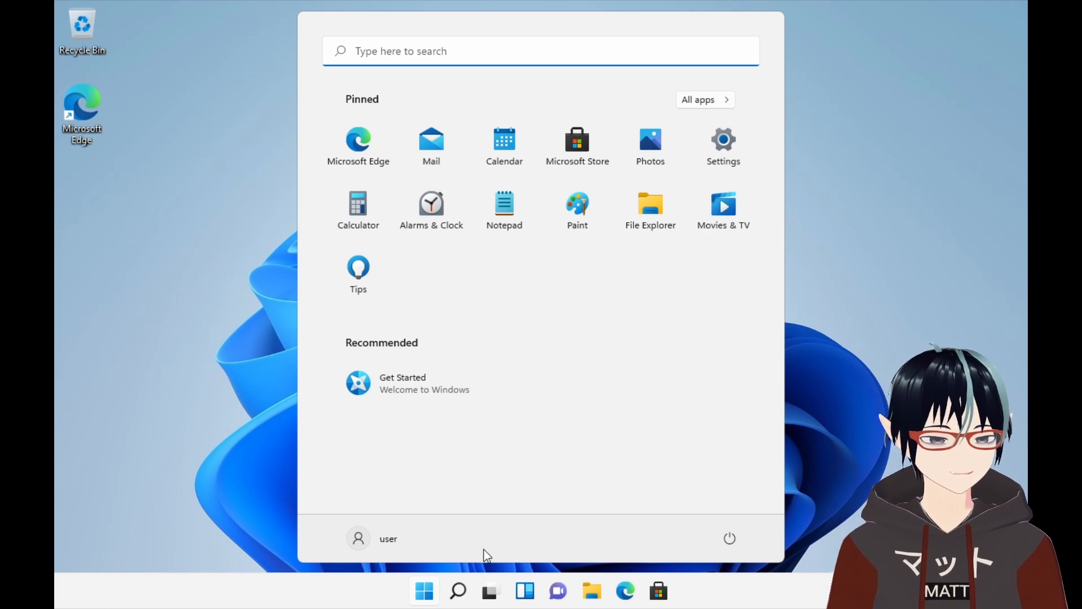
pyautogui.rightClick(414, 587)
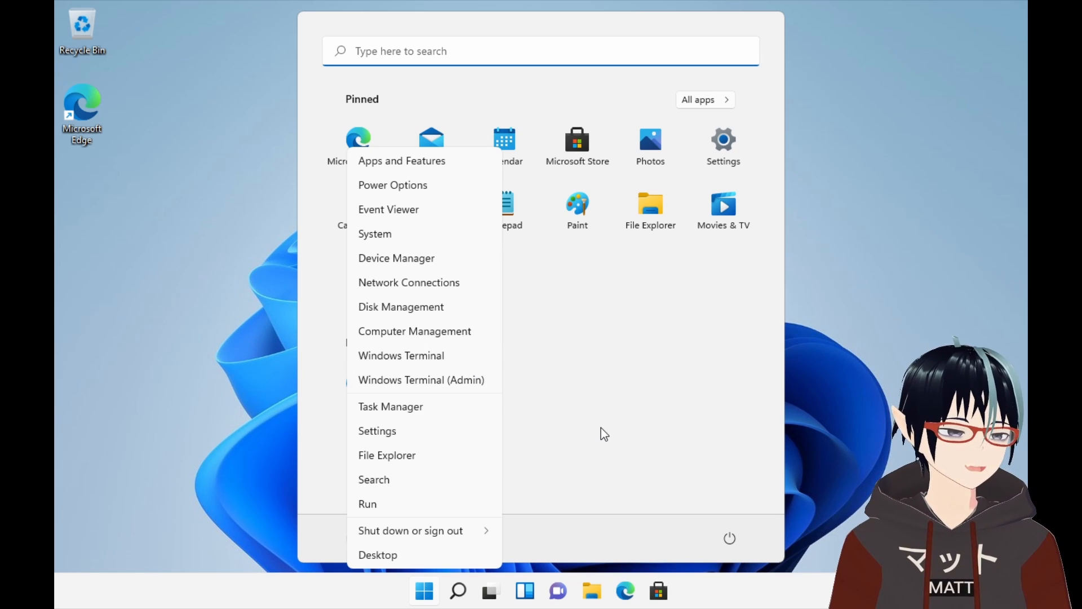
pyautogui.press('Escape')
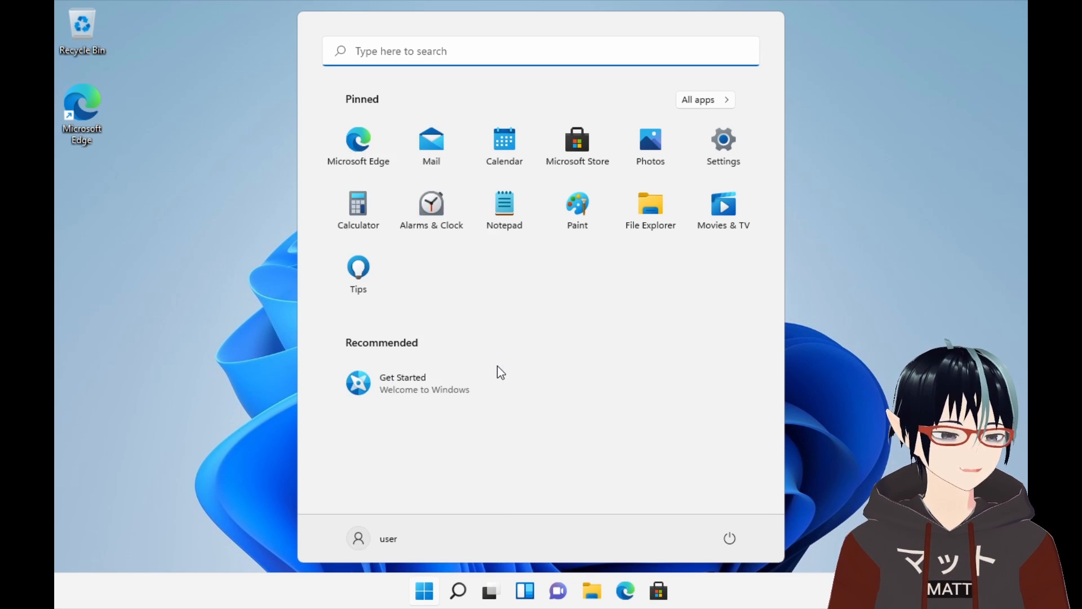
pyautogui.press('Escape')
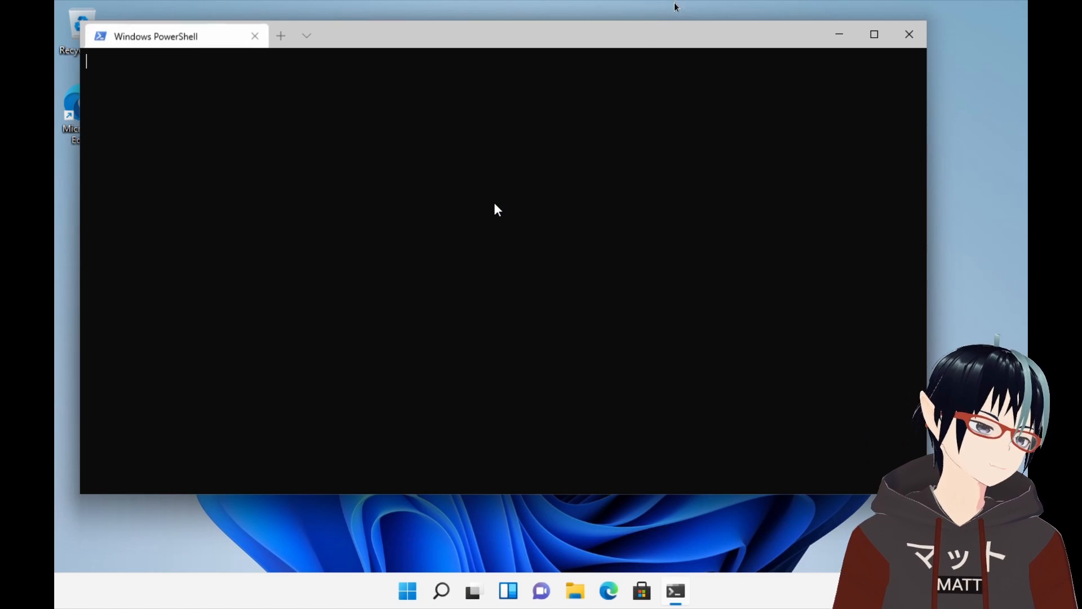
# Switch to Firefox and review the virtio-win download links on the virtio-win-pkg-scripts README.
pyautogui.click(535, 9)
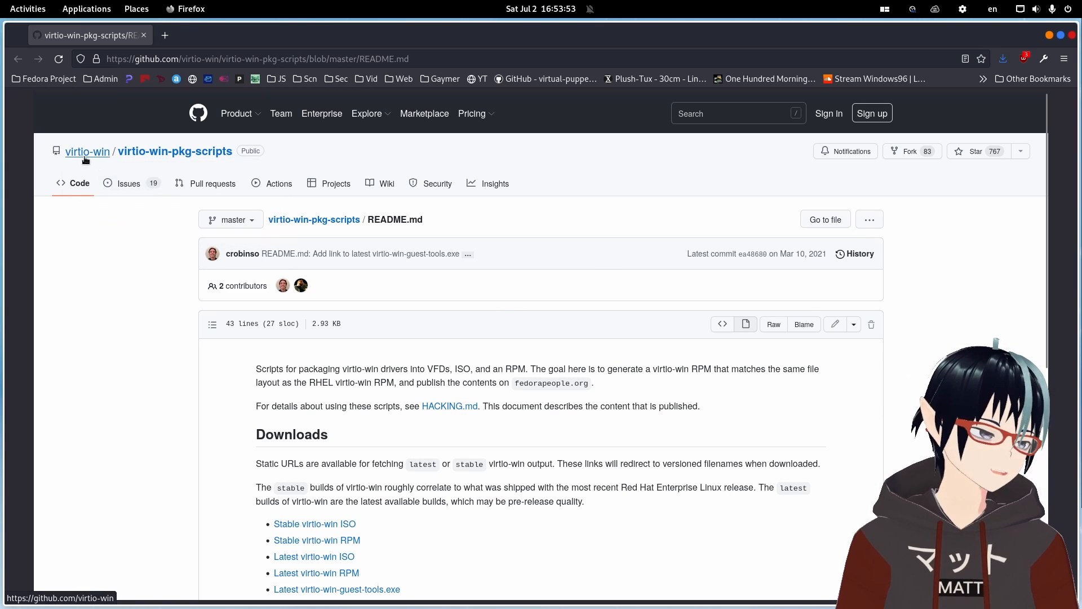
pyautogui.scroll(-2, 531, 435)
pyautogui.scroll(1, 535, 433)
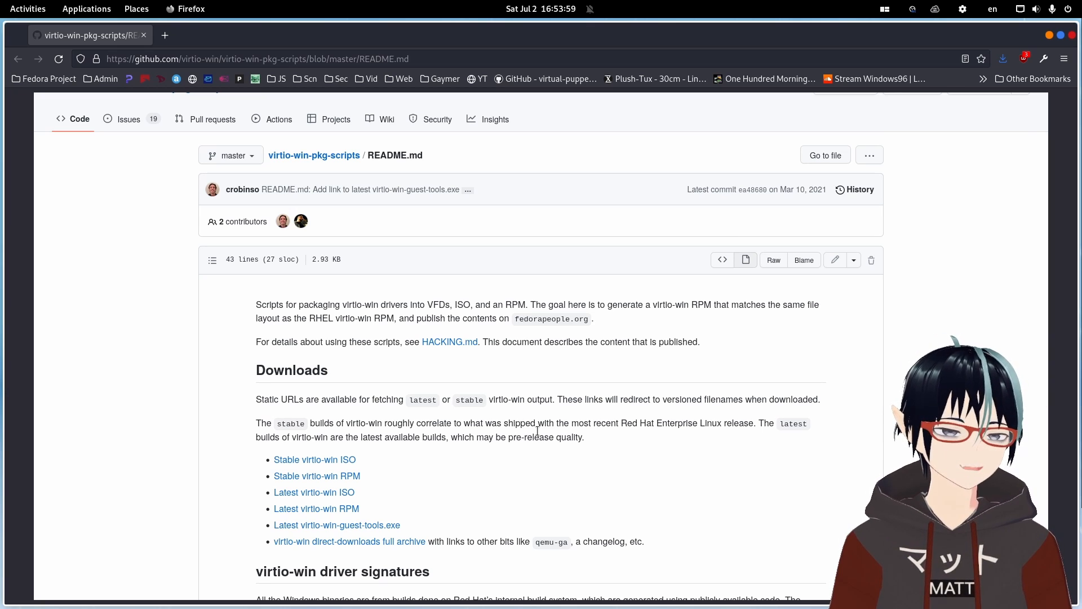
pyautogui.scroll(-2, 538, 431)
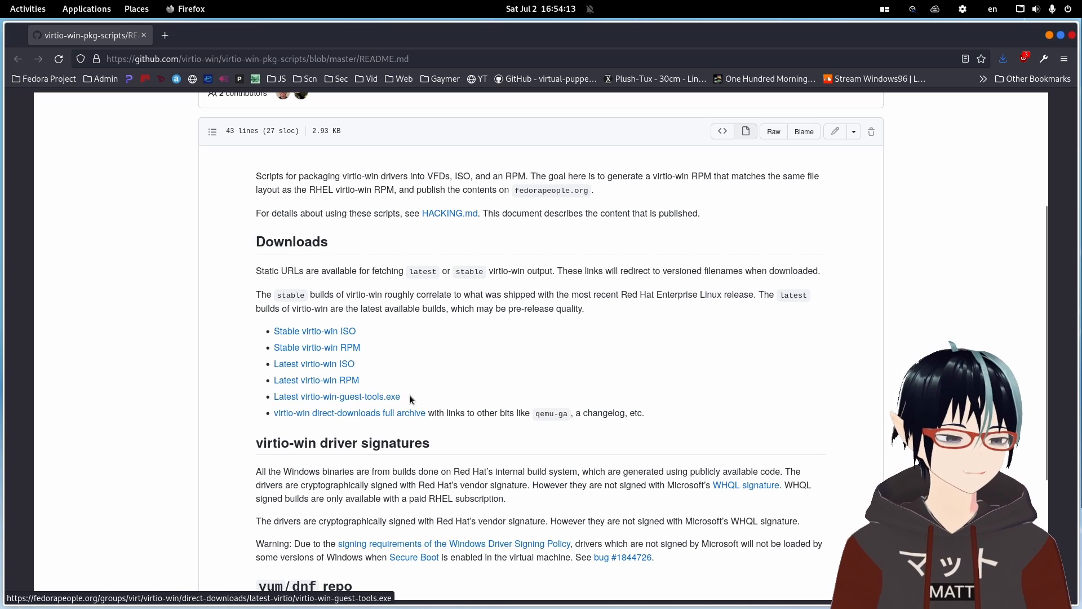
pyautogui.scroll(-3, 417, 397)
pyautogui.scroll(3, 477, 400)
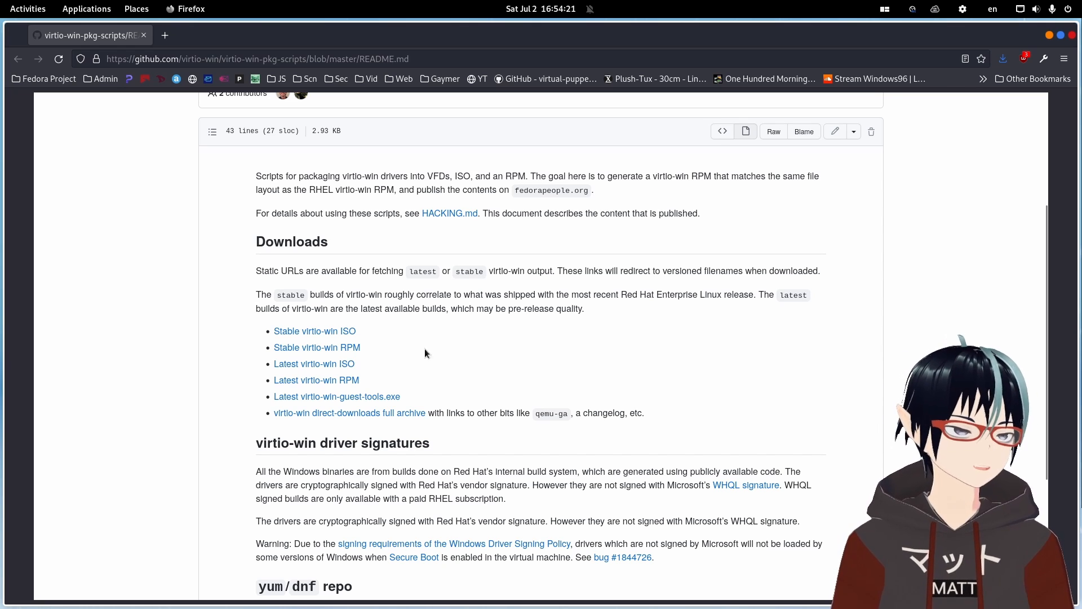
# Return to Virtual Machine Manager and show the VM's hardware details.
pyautogui.hotkey('alt', 'Tab')
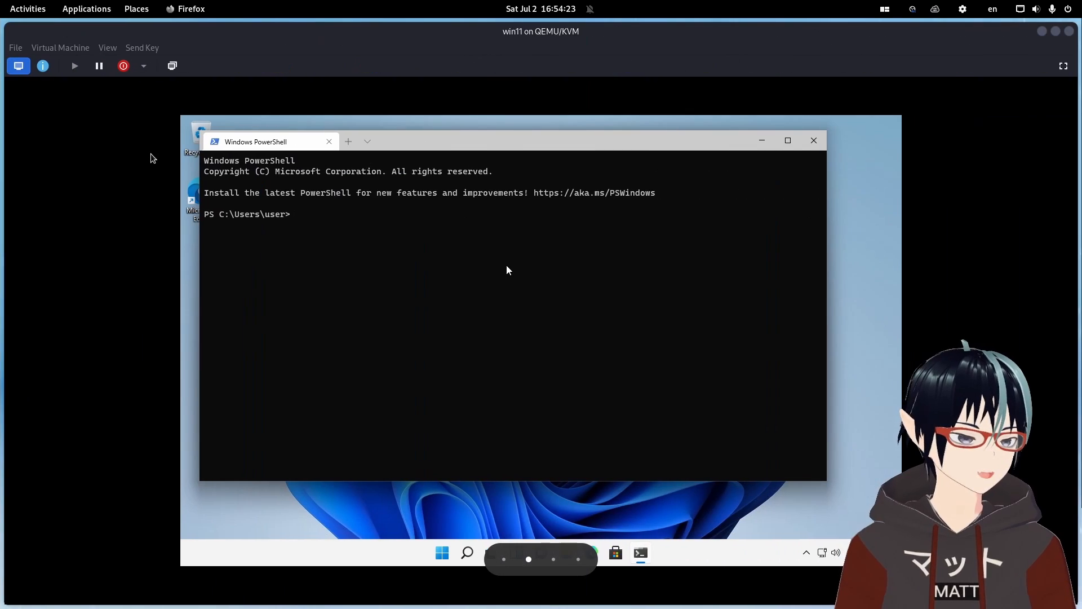
pyautogui.click(51, 63)
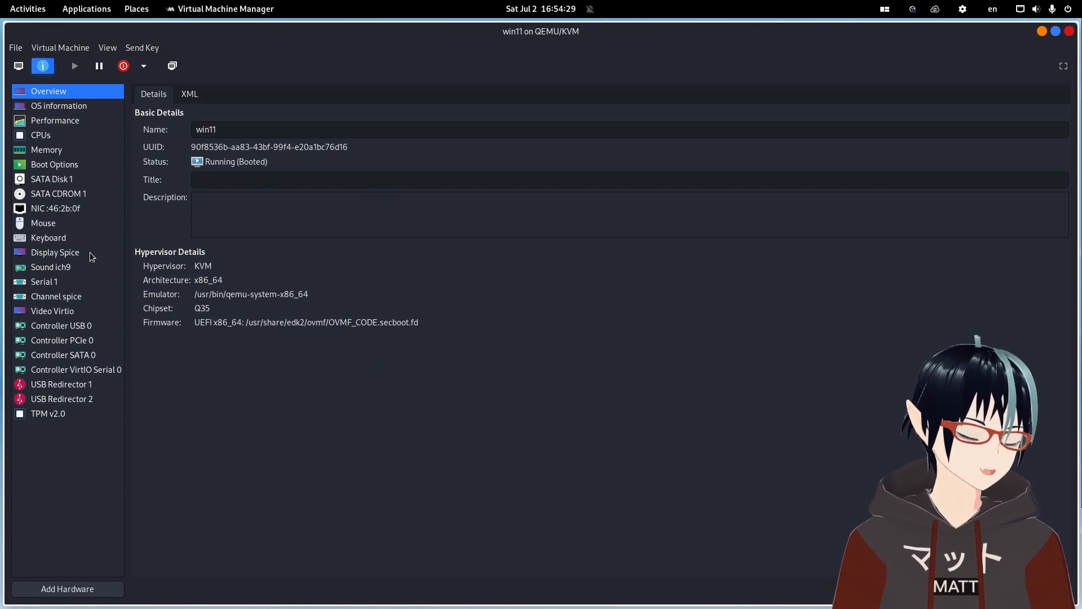
# Inspect the Video Virtio device's model options without changing them, then return to the VM console.
pyautogui.click(64, 315)
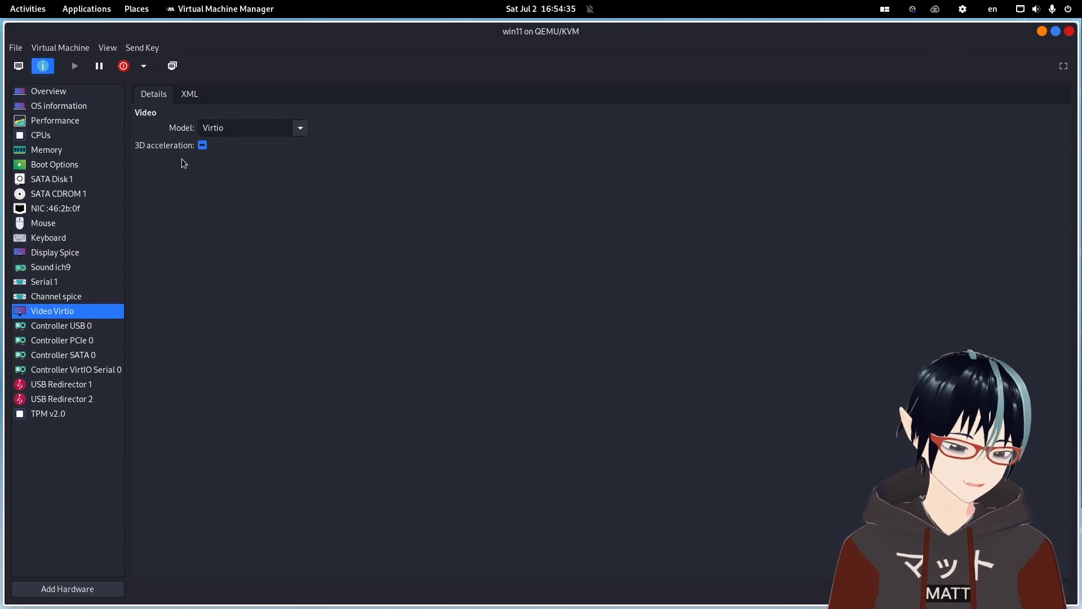
pyautogui.click(300, 129)
pyautogui.click(335, 146)
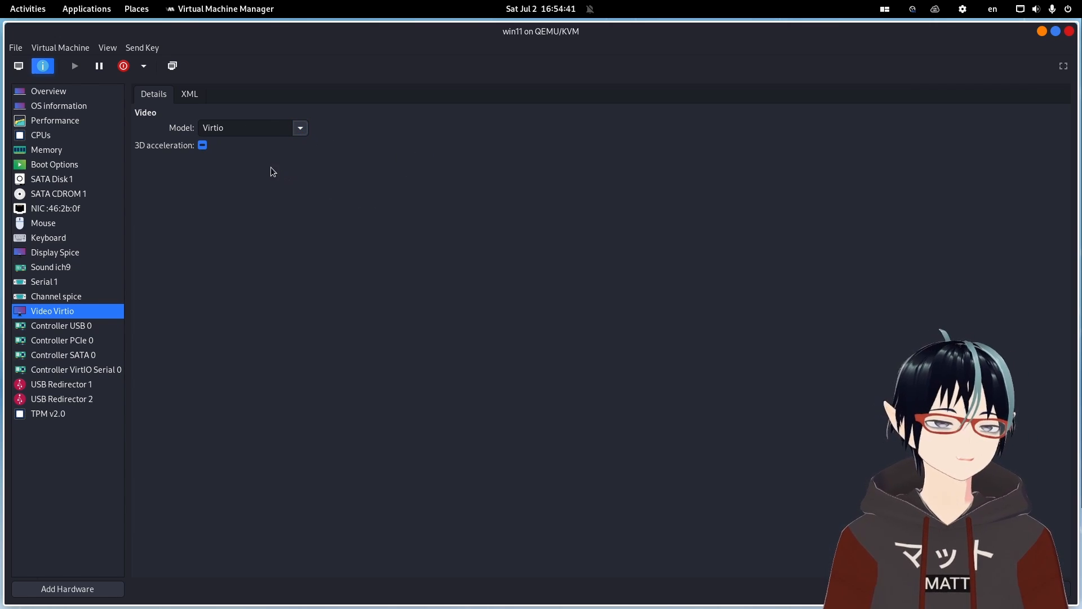
pyautogui.click(308, 133)
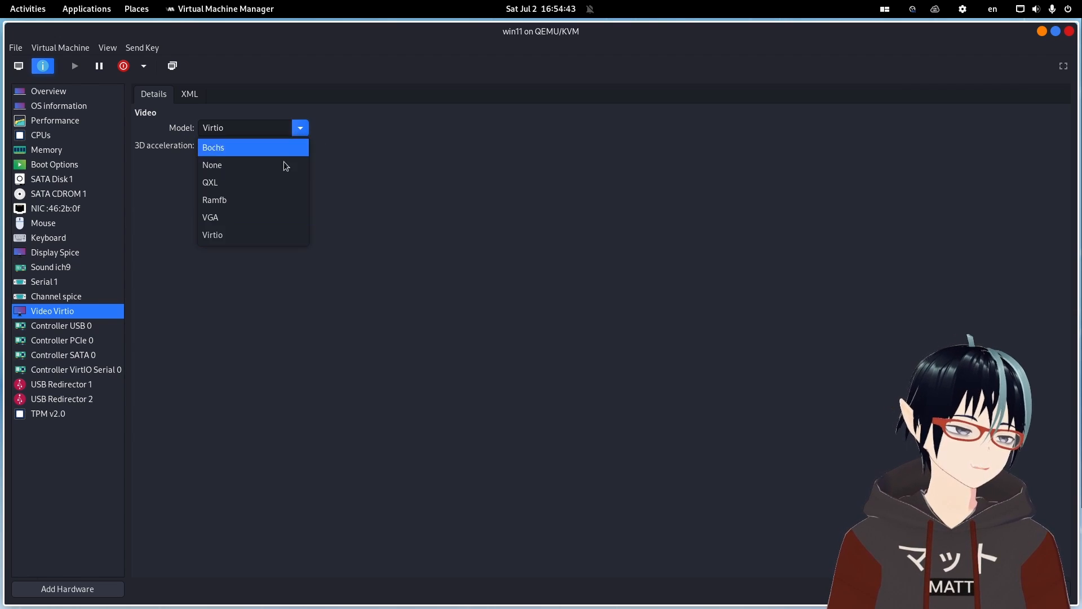
pyautogui.click(403, 299)
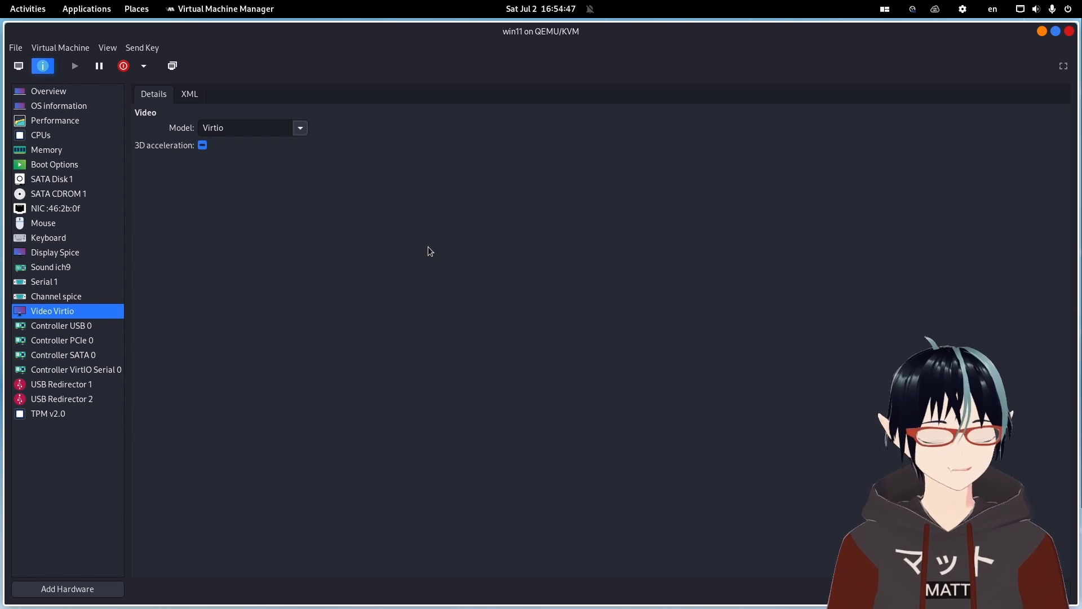
pyautogui.click(22, 69)
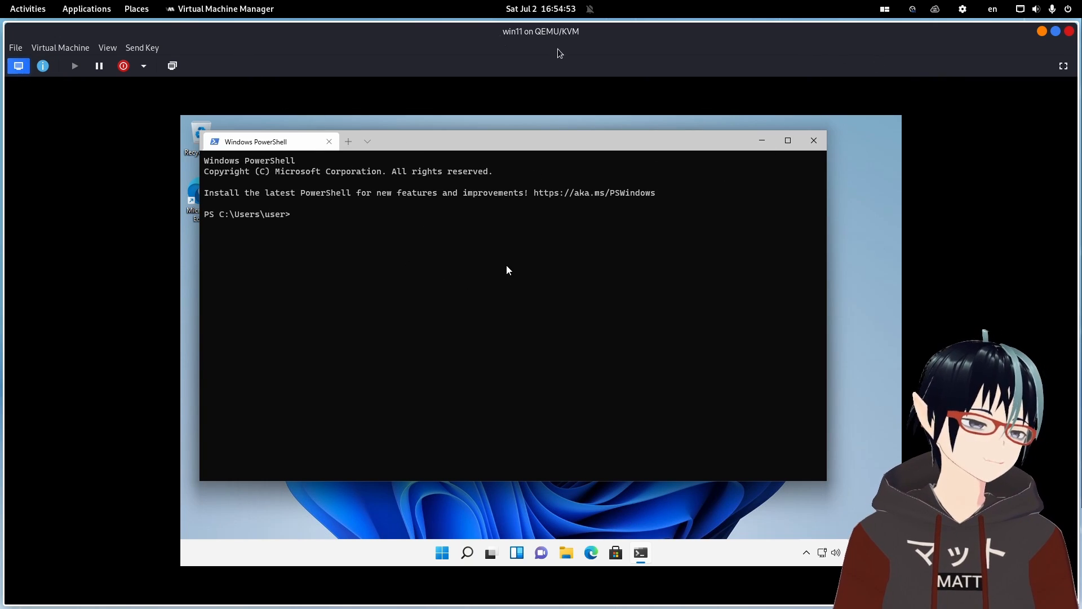
# Place Firefox and the VM window side by side and scroll the README to the virtio-win download links.
pyautogui.hotkey('alt', 'Tab')
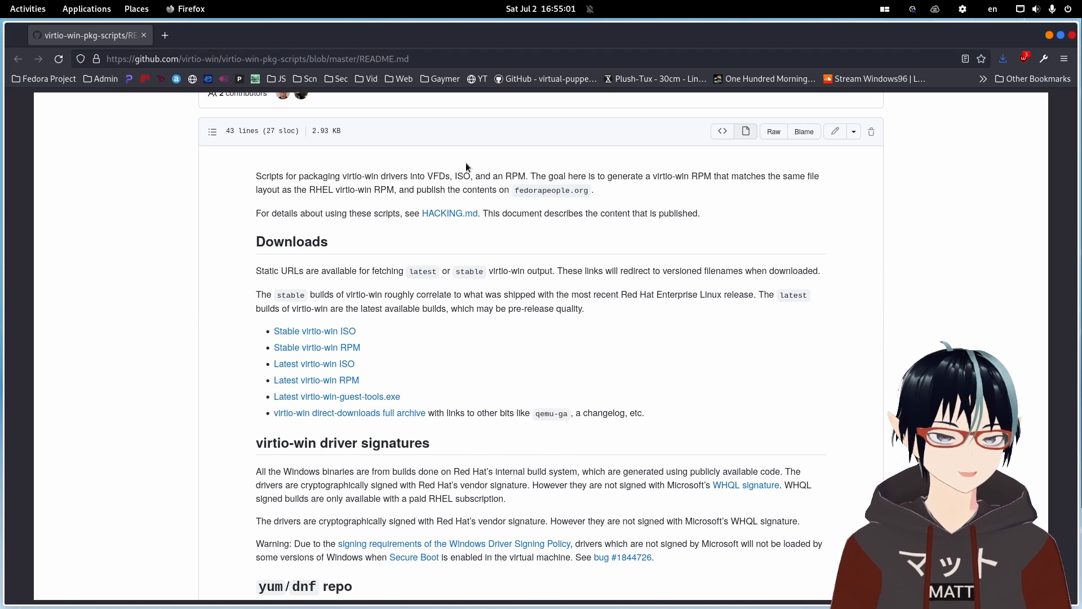
pyautogui.hotkey('alt', 'Tab')
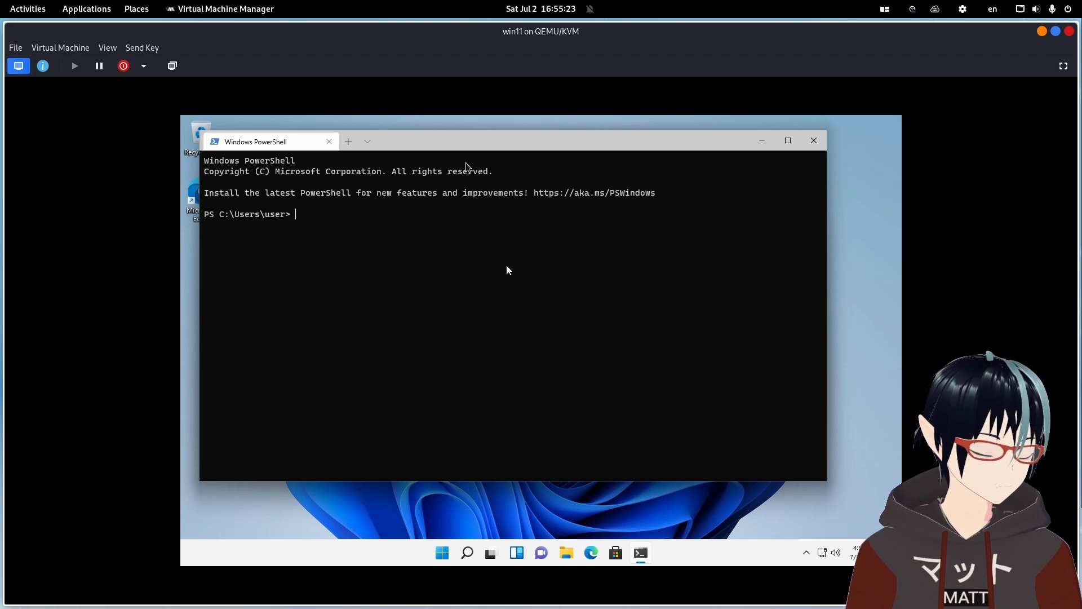
pyautogui.press('super+shift+Page_Up')
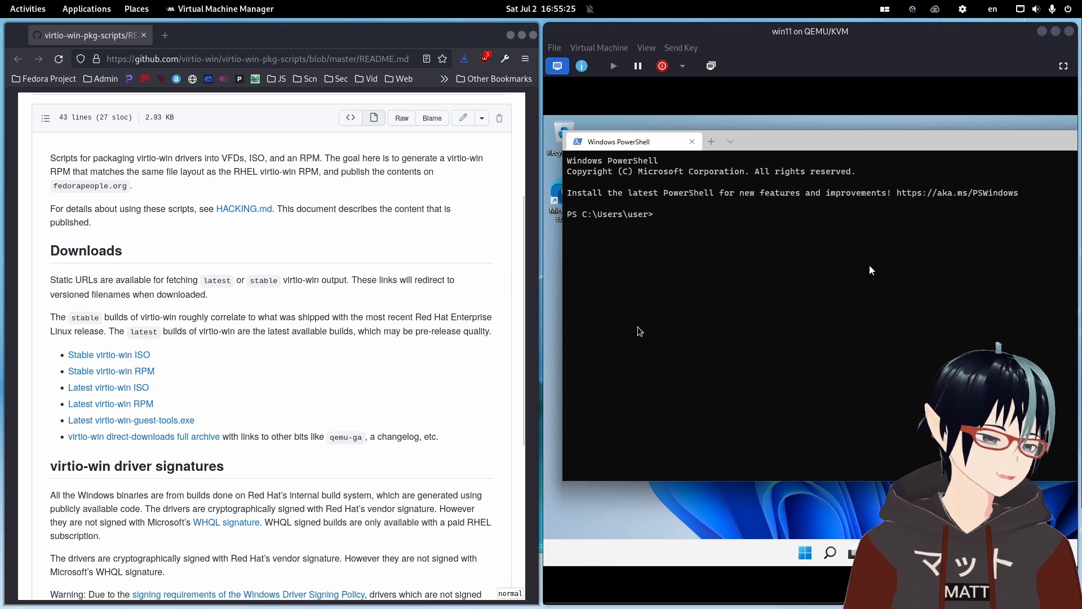
pyautogui.scroll(-3, 266, 376)
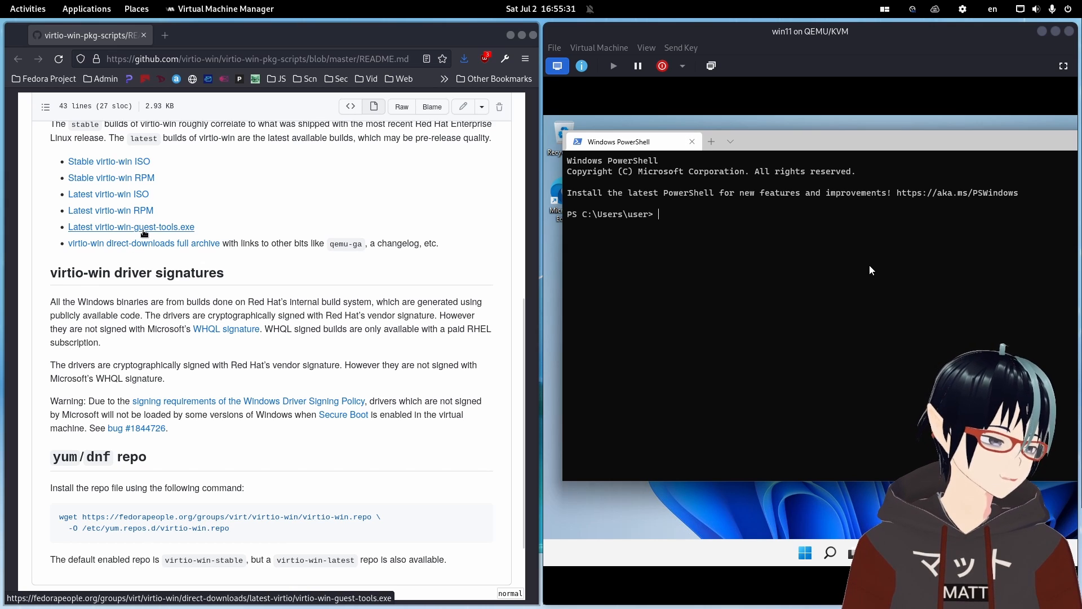
# Copy the Latest virtio-win-guest-tools.exe link address and paste it into a new browser tab.
pyautogui.click(144, 227)
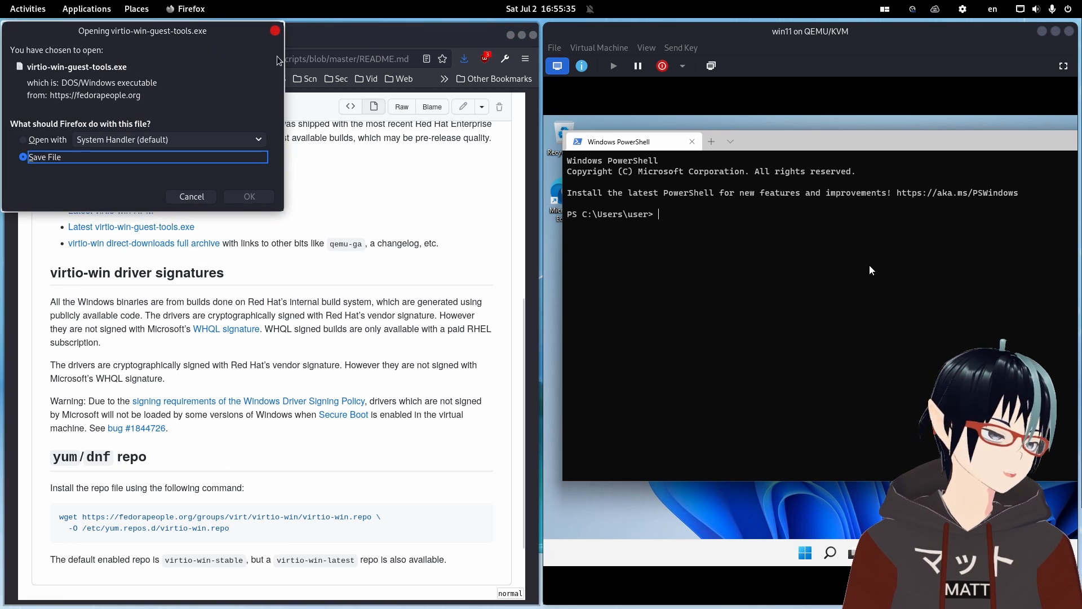
pyautogui.click(275, 30)
pyautogui.rightClick(153, 232)
pyautogui.click(214, 319)
pyautogui.click(165, 35)
pyautogui.write('https://fedorapeople.org/groups/virt/virtio-win/direct-downloads/latest-virtio/virtio-win-guest-tools.exe')
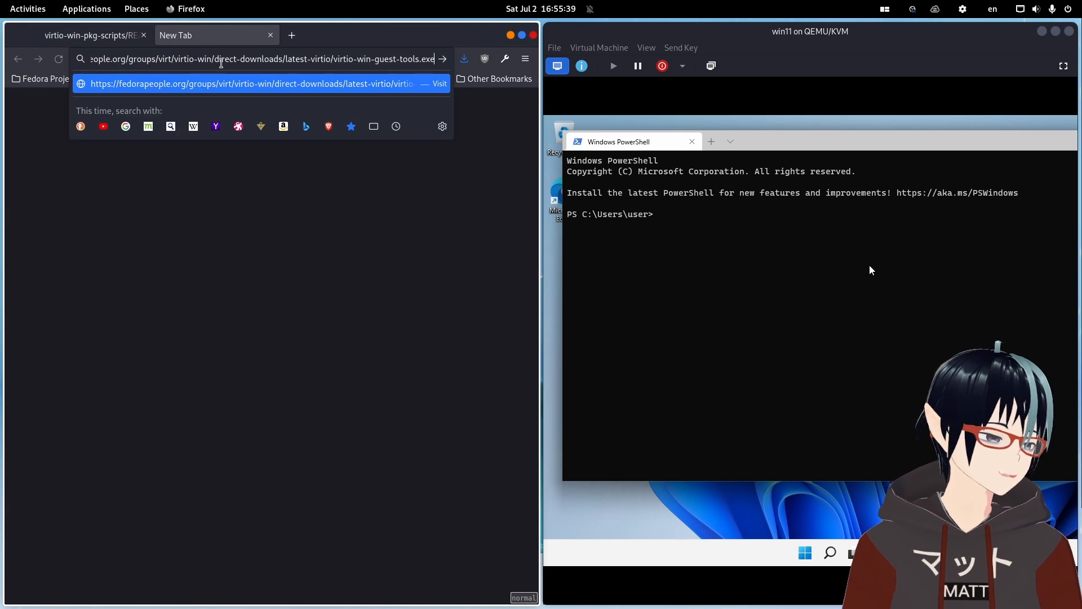
# In the guest PowerShell, download the virtio-win-guest-tools.exe URL with curl, saving it as virtio-win.exe.
pyautogui.click(551, 210)
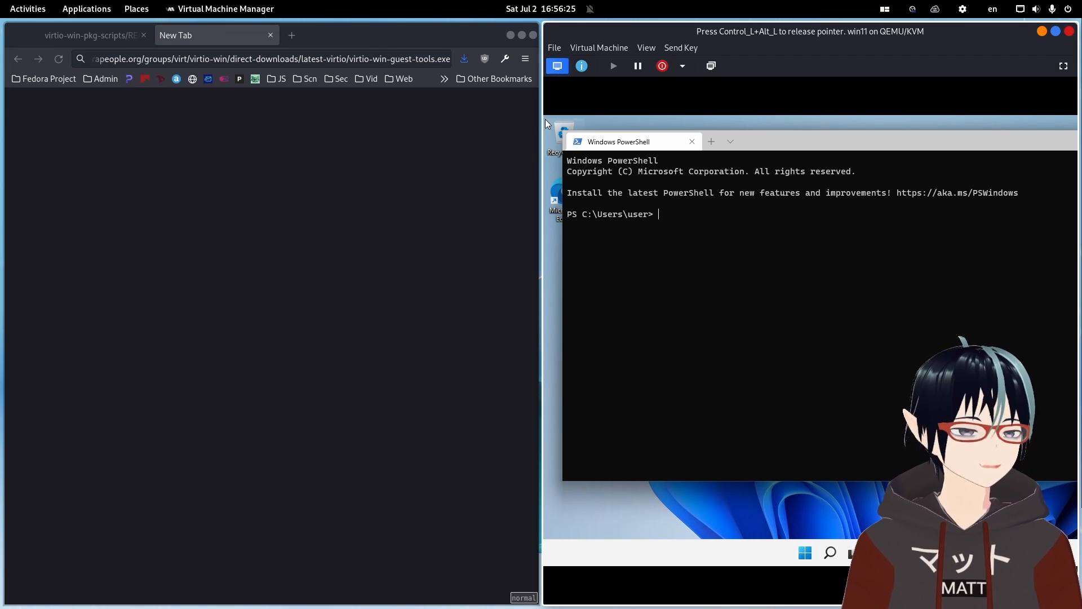
pyautogui.write('curl')
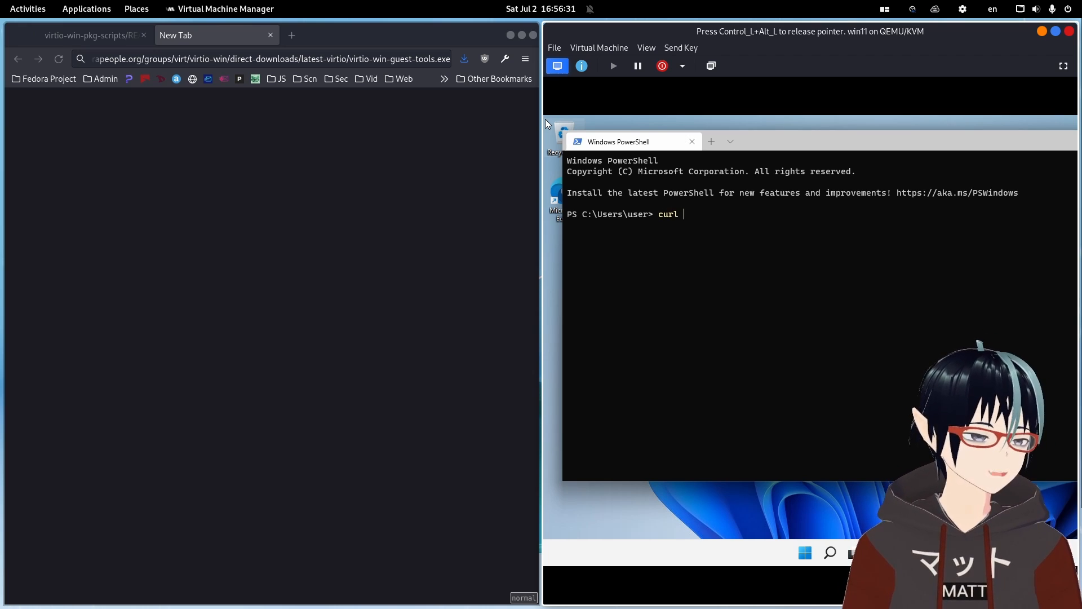
pyautogui.write('https:/')
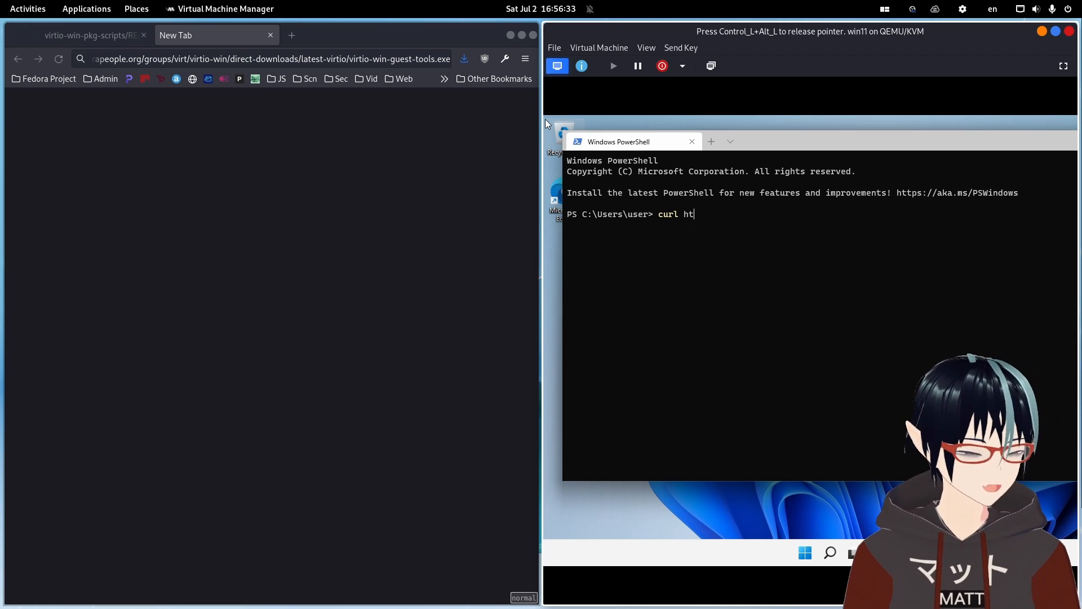
pyautogui.write('/fedorapeople.org/groups/virt/virtio-win/dire')
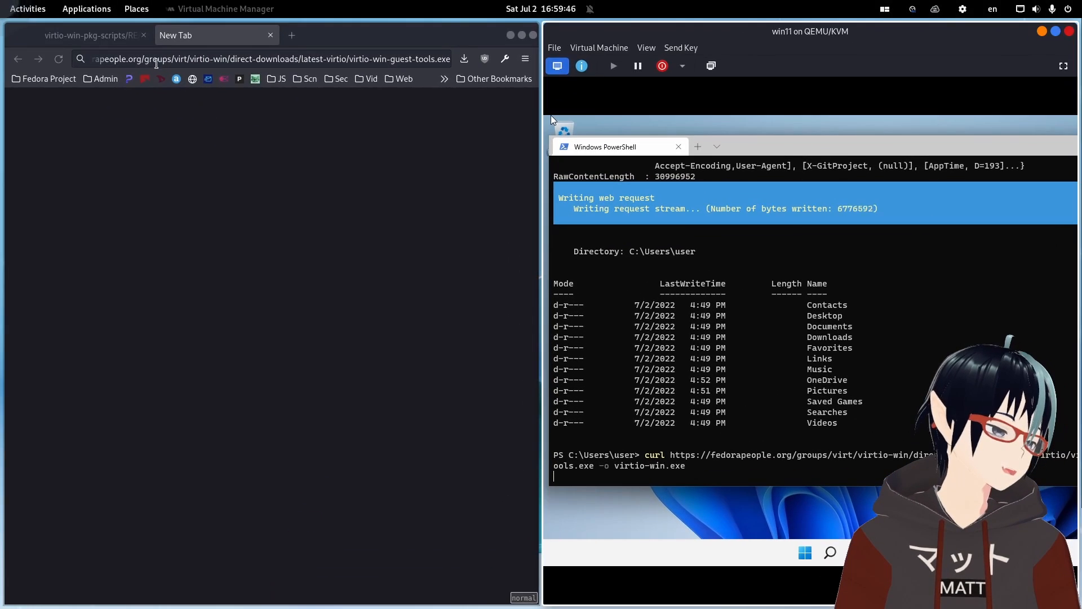
# List the contents of the guest's user folder in PowerShell.
pyautogui.click(90, 35)
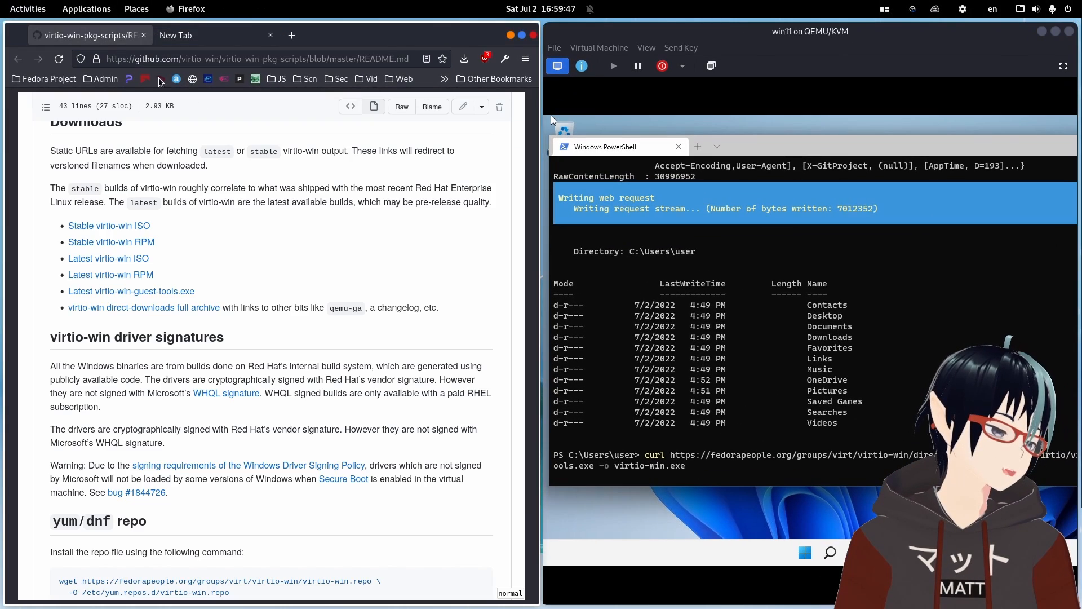
pyautogui.scroll(2, 248, 327)
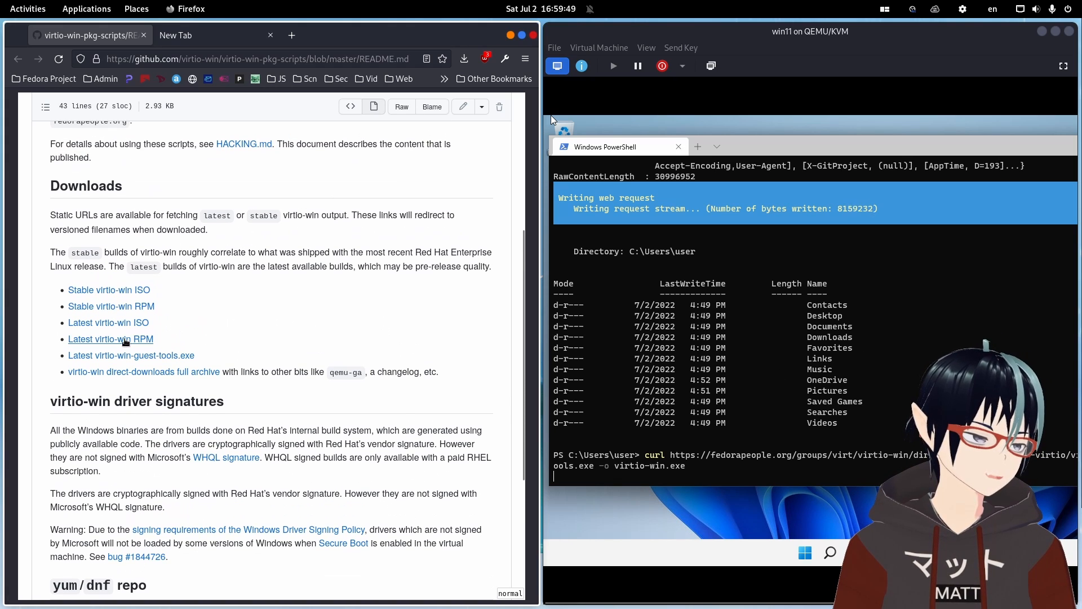
pyautogui.scroll(-2, 125, 342)
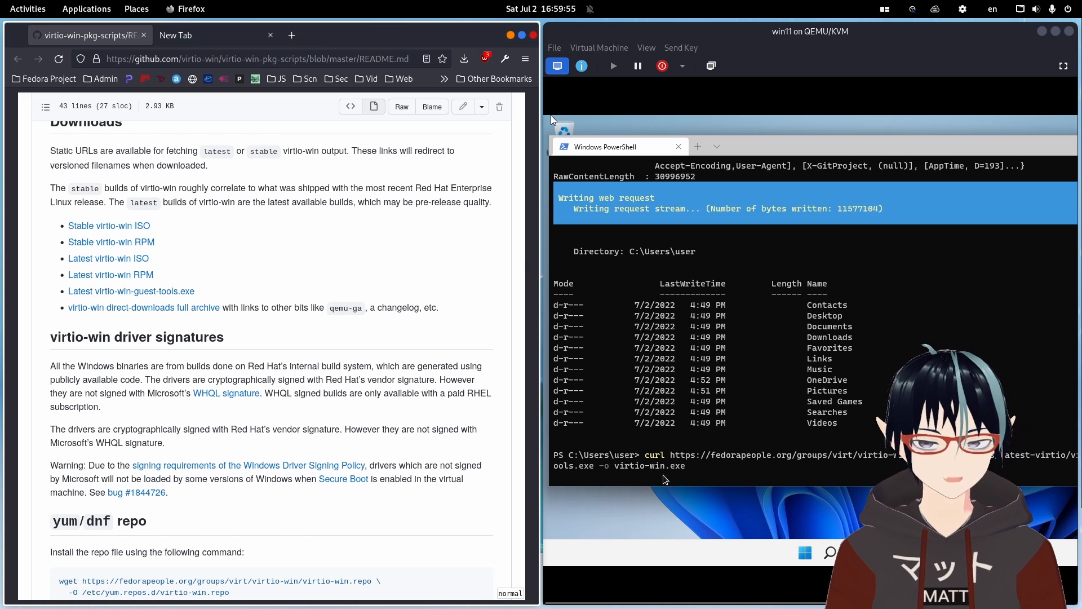
pyautogui.write('ls')
pyautogui.press('Return')
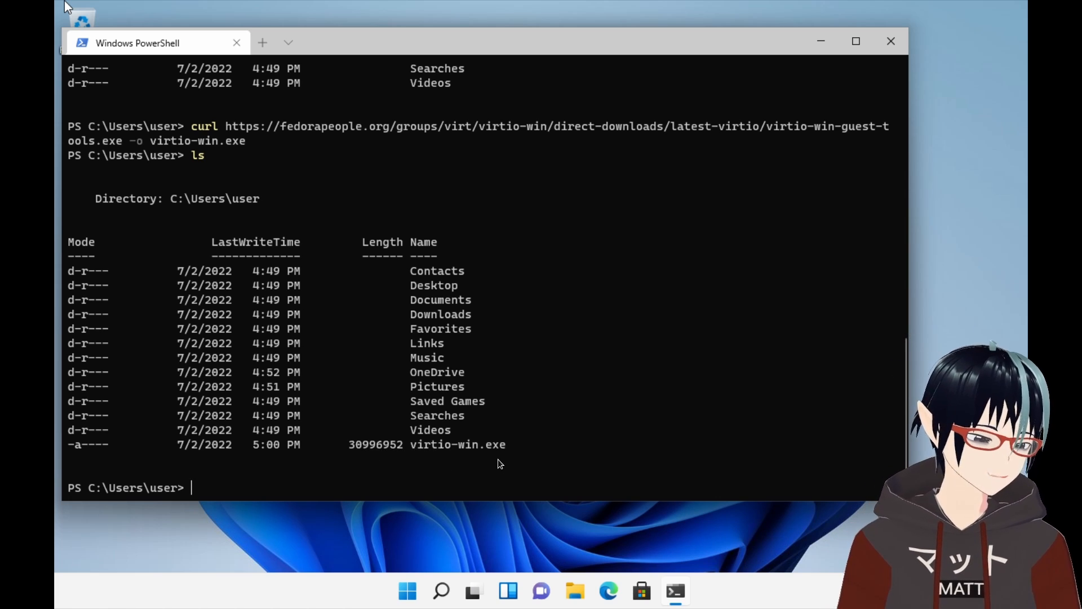
# Run virtio-win.exe from the PowerShell prompt.
pyautogui.write('./')
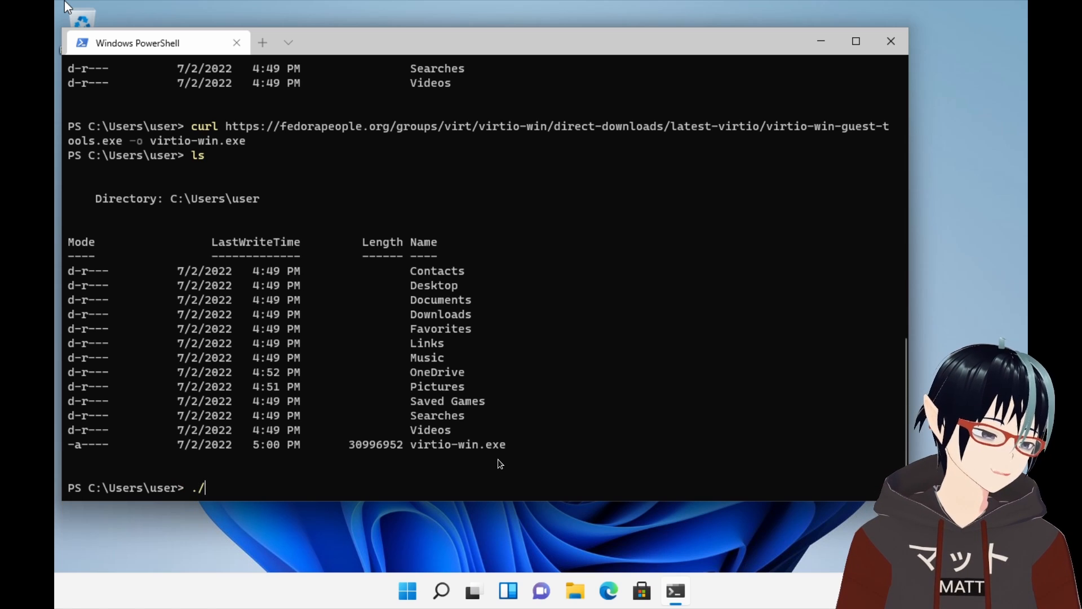
pyautogui.write('virt')
pyautogui.press('Tab')
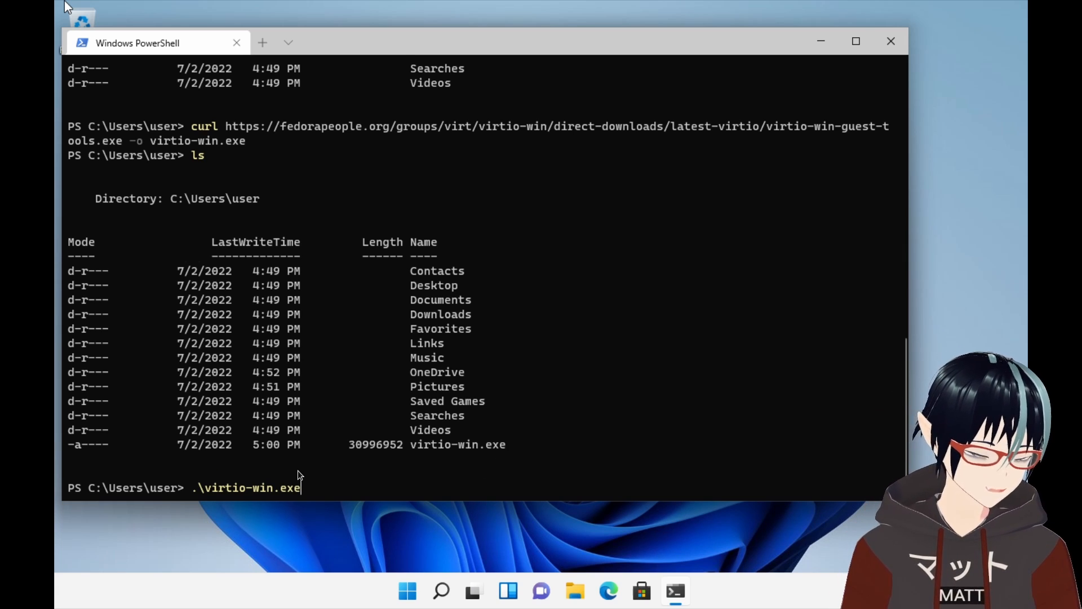
pyautogui.press('Return')
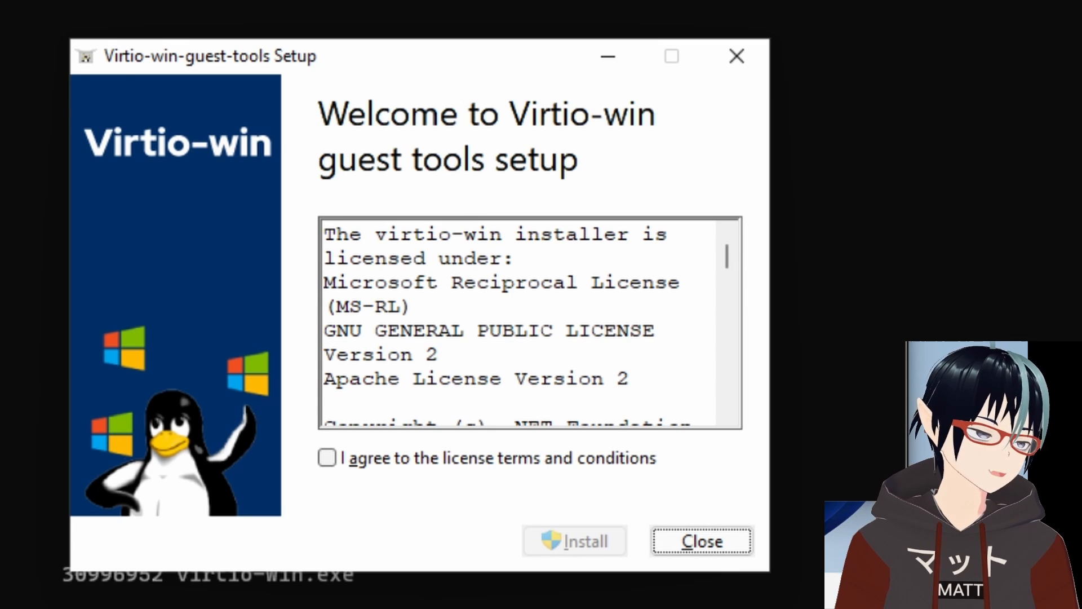
# Agree to the guest tools license terms, start the install, and allow the app to make changes.
pyautogui.click(391, 456)
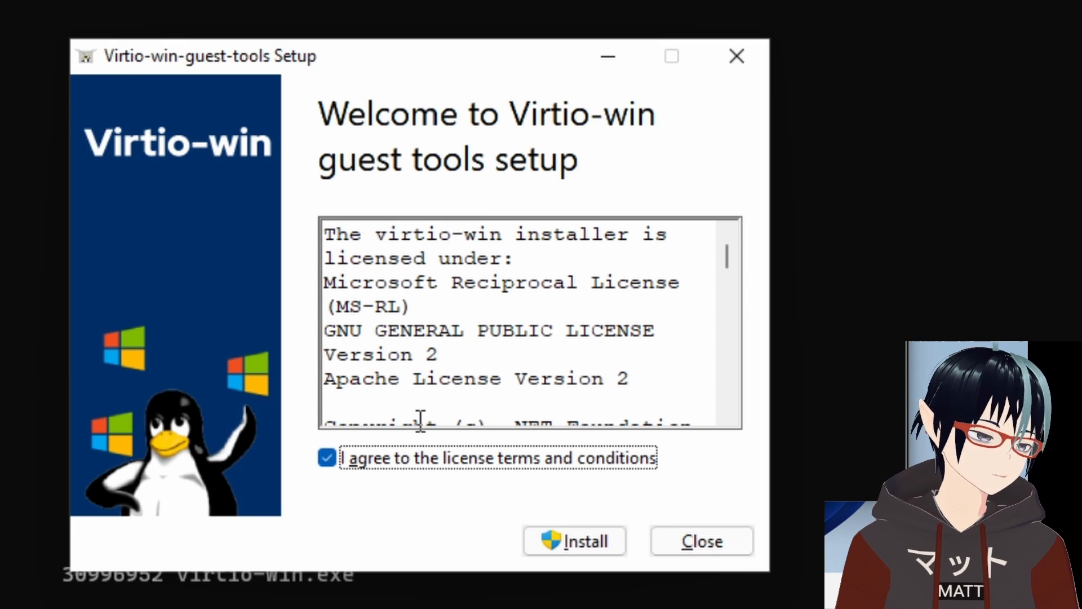
pyautogui.click(596, 545)
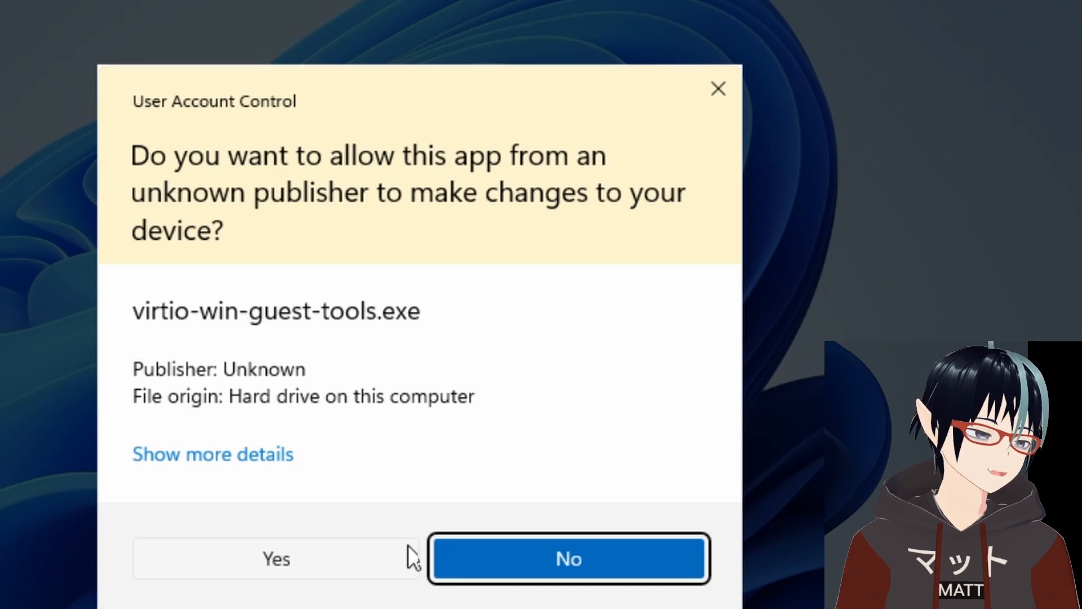
pyautogui.click(395, 563)
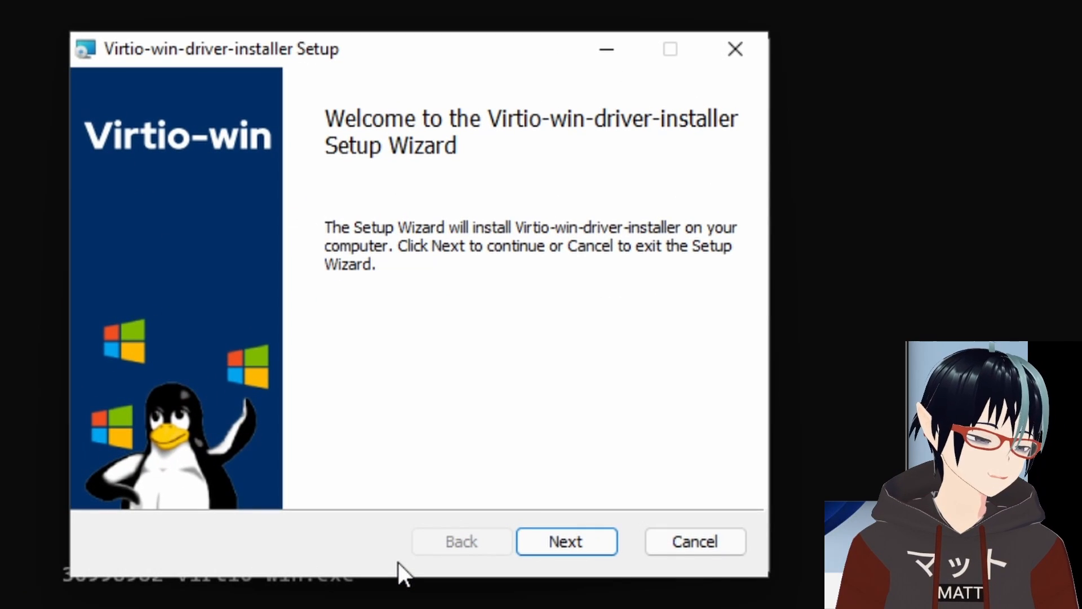
# Complete the Virtio-win driver installer wizard, accepting the license and keeping the default features.
pyautogui.click(543, 546)
pyautogui.click(236, 461)
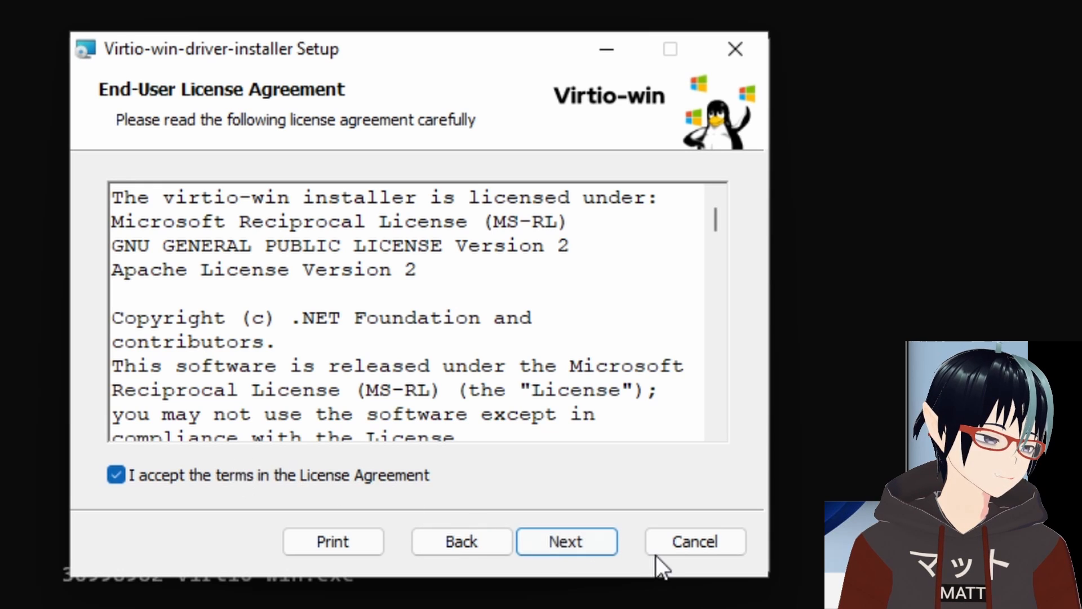
pyautogui.click(592, 540)
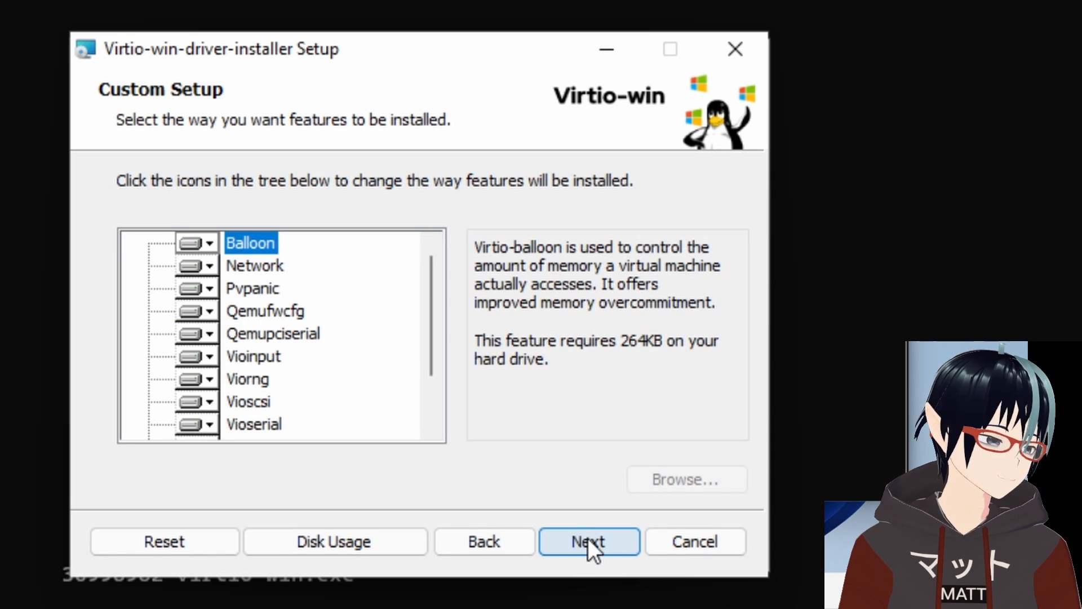
pyautogui.scroll(-1, 242, 324)
pyautogui.scroll(1, 242, 325)
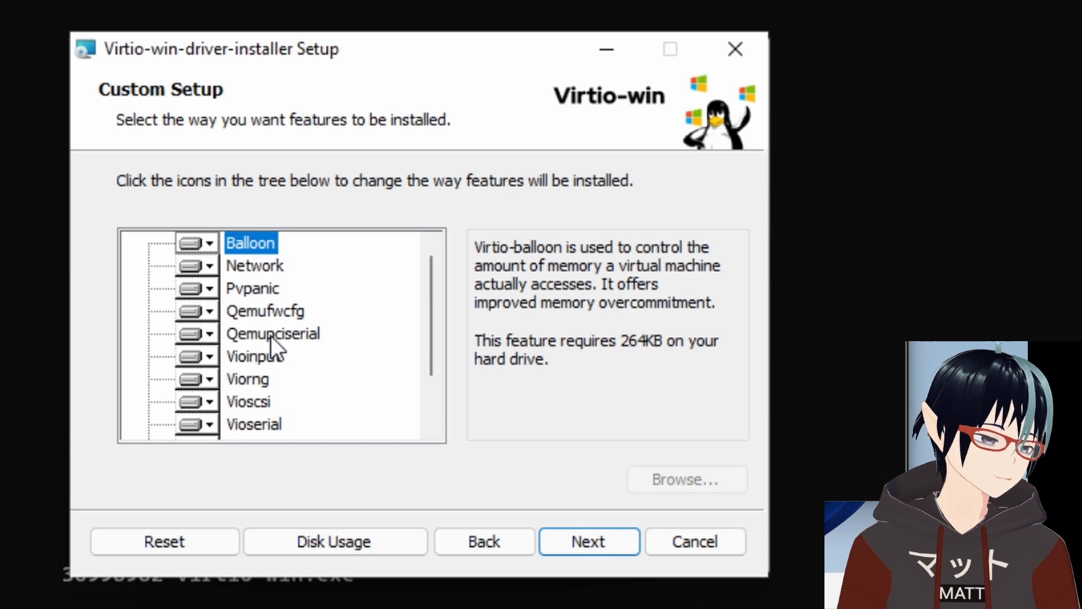
pyautogui.click(558, 535)
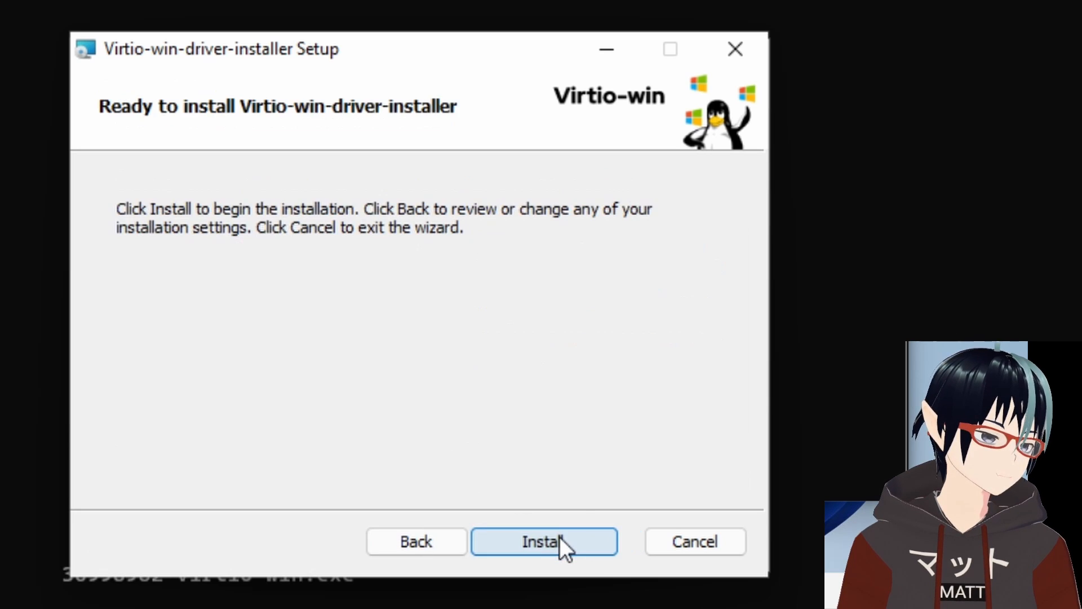
pyautogui.click(559, 536)
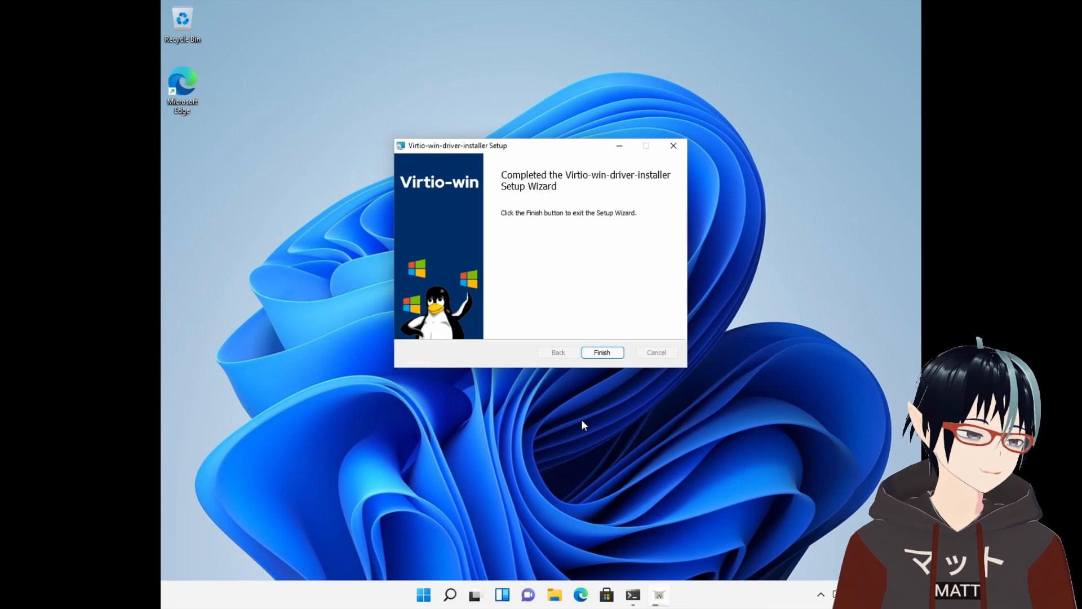
pyautogui.click(601, 353)
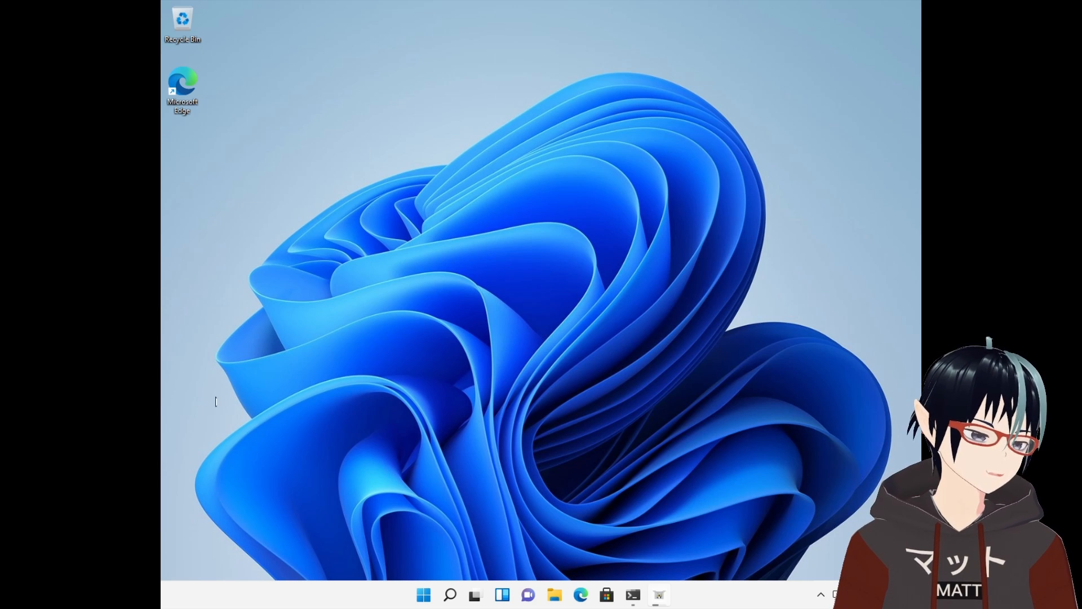
# Close the Virtio-win guest tools setup window and bring the PowerShell window back to front.
pyautogui.click(659, 595)
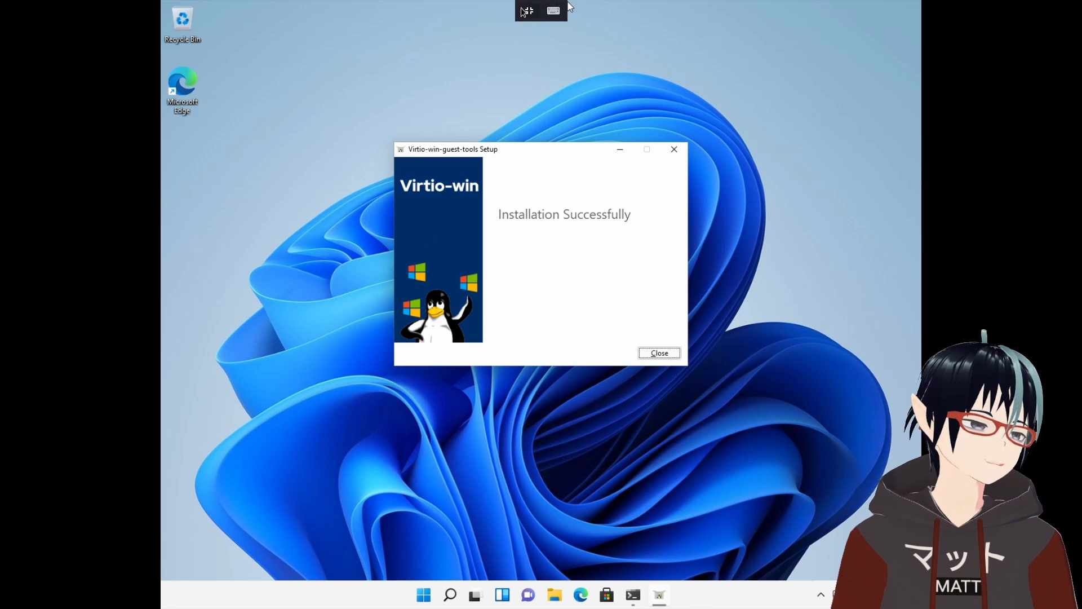
pyautogui.click(524, 9)
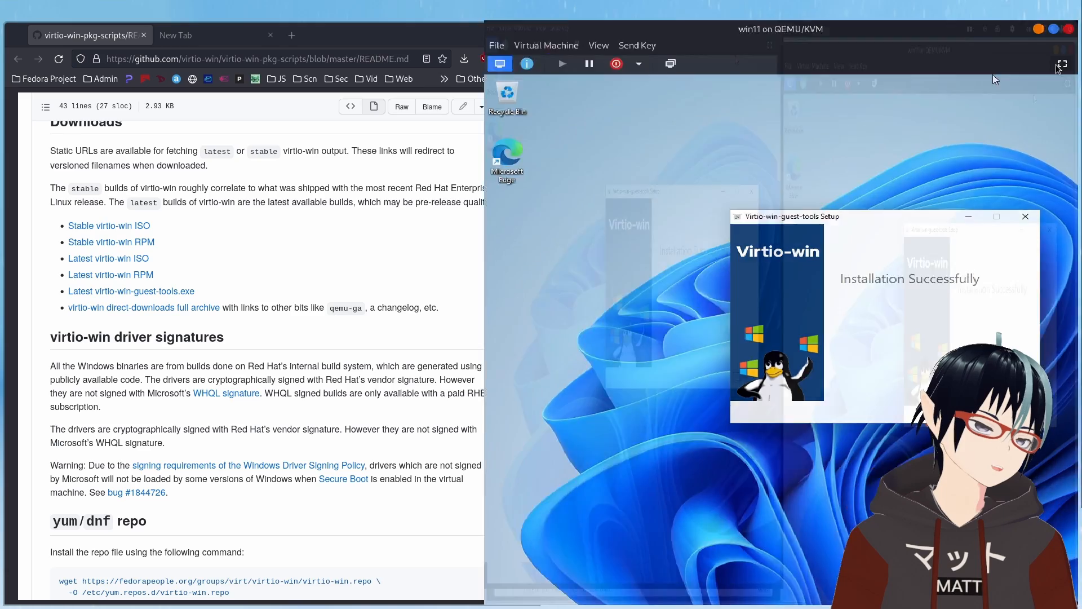
pyautogui.click(1063, 66)
pyautogui.click(658, 353)
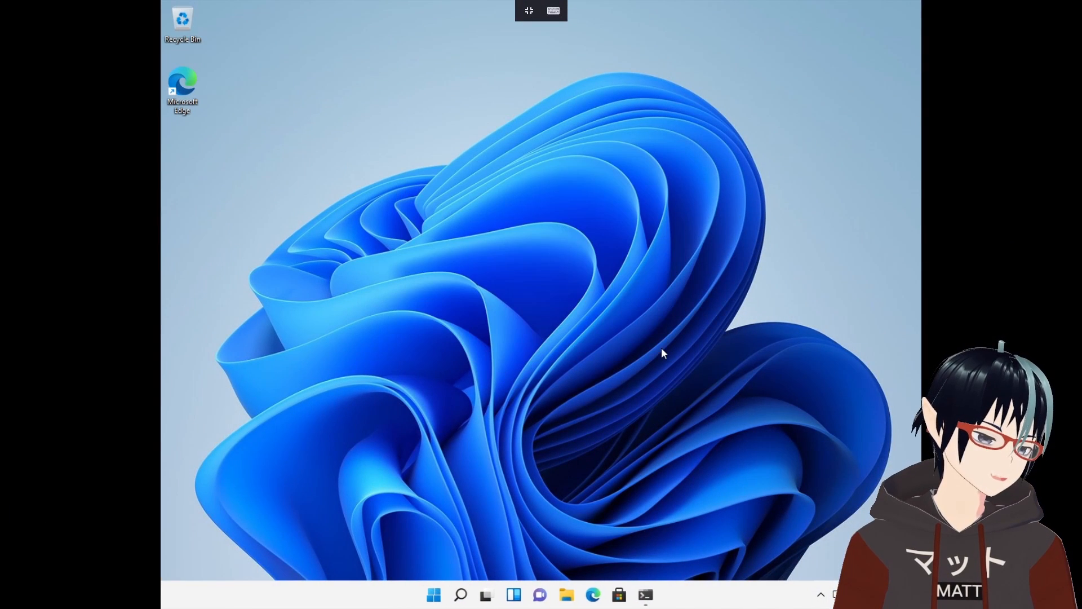
pyautogui.click(647, 595)
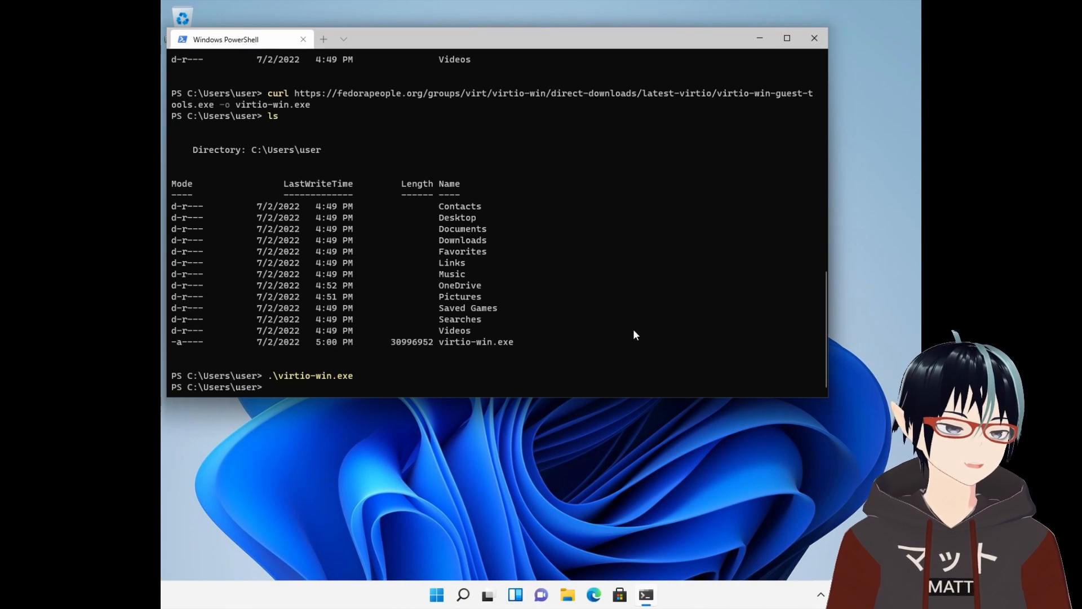
# Close PowerShell, open Settings, and start downloading the pending Windows updates.
pyautogui.click(811, 44)
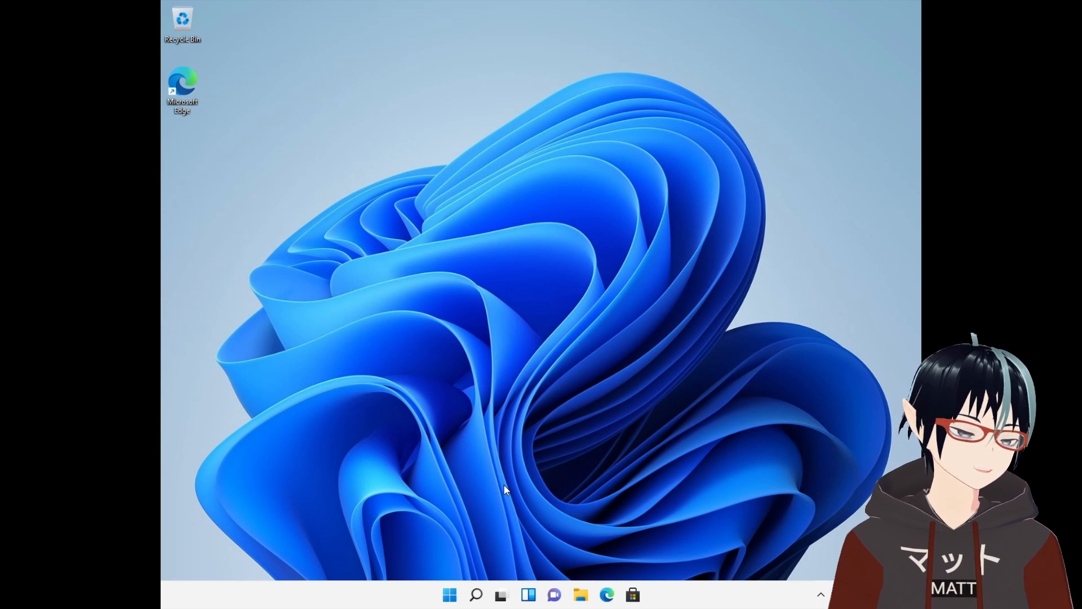
pyautogui.click(454, 599)
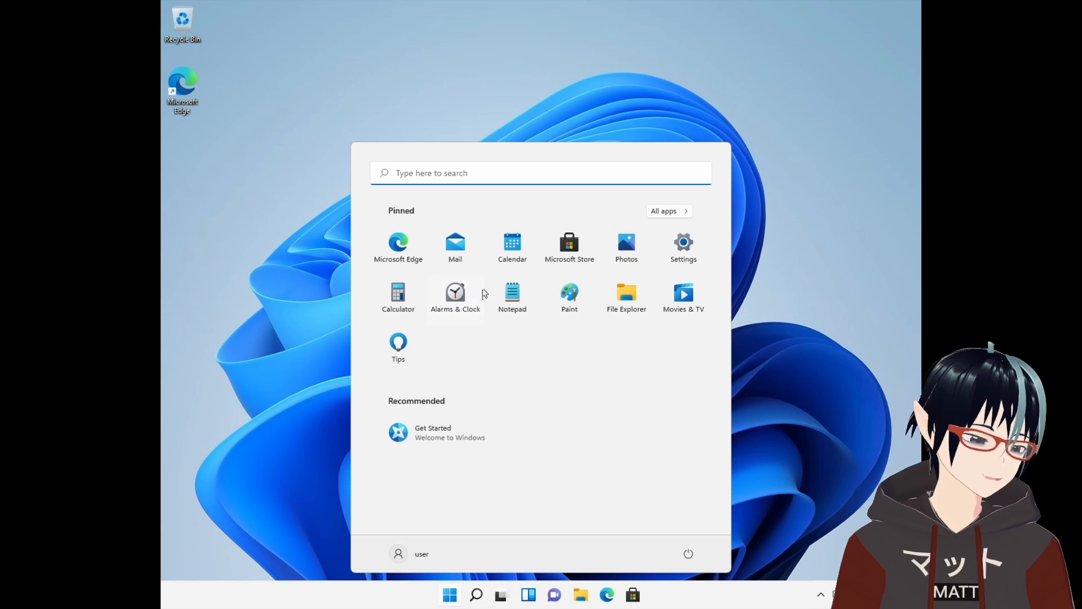
pyautogui.click(684, 248)
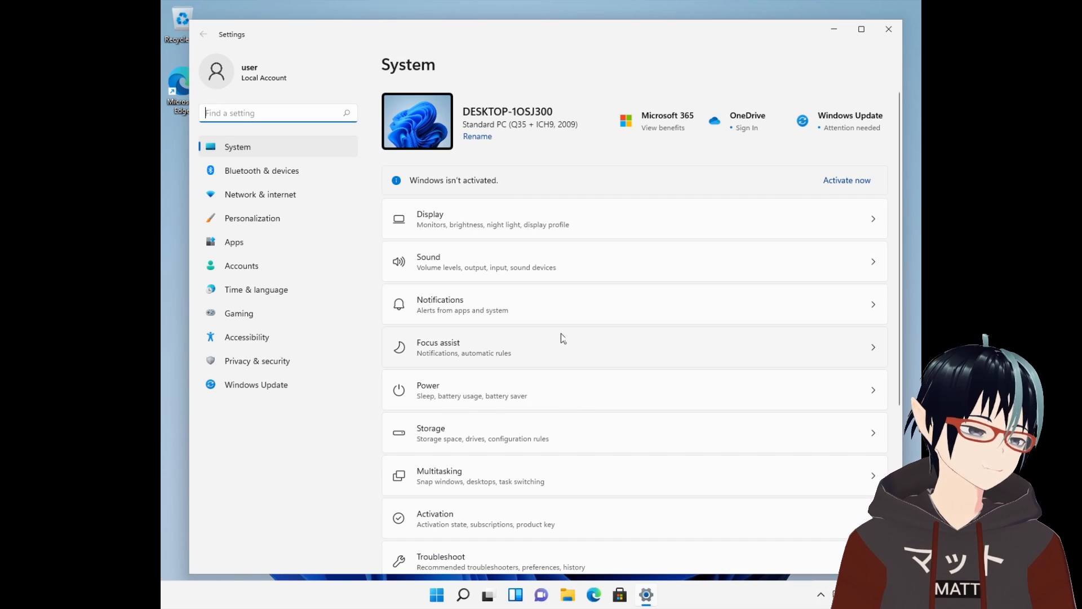
pyautogui.click(238, 390)
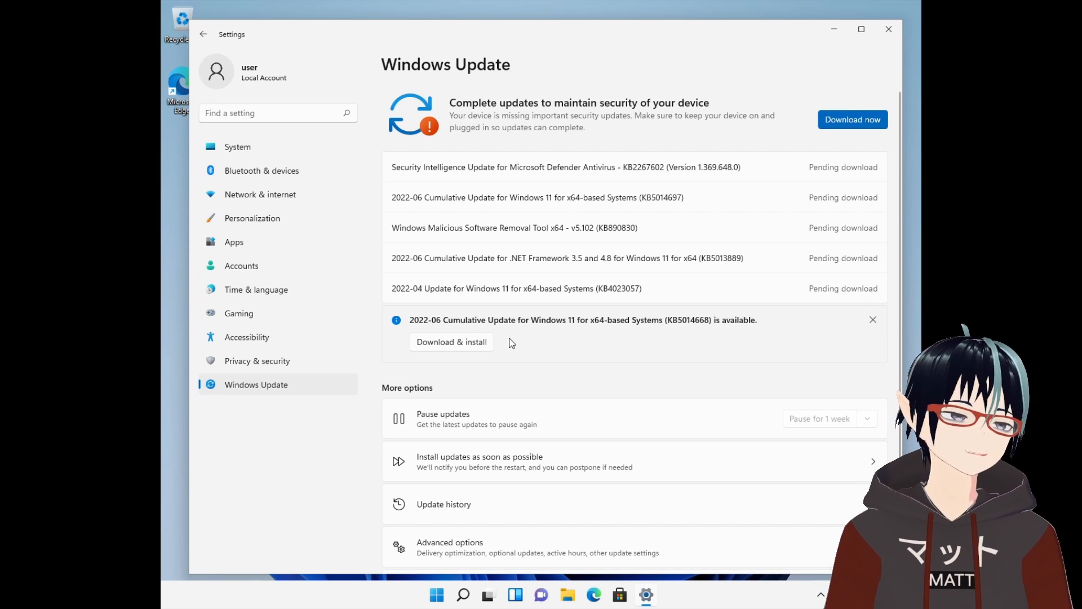
pyautogui.click(858, 116)
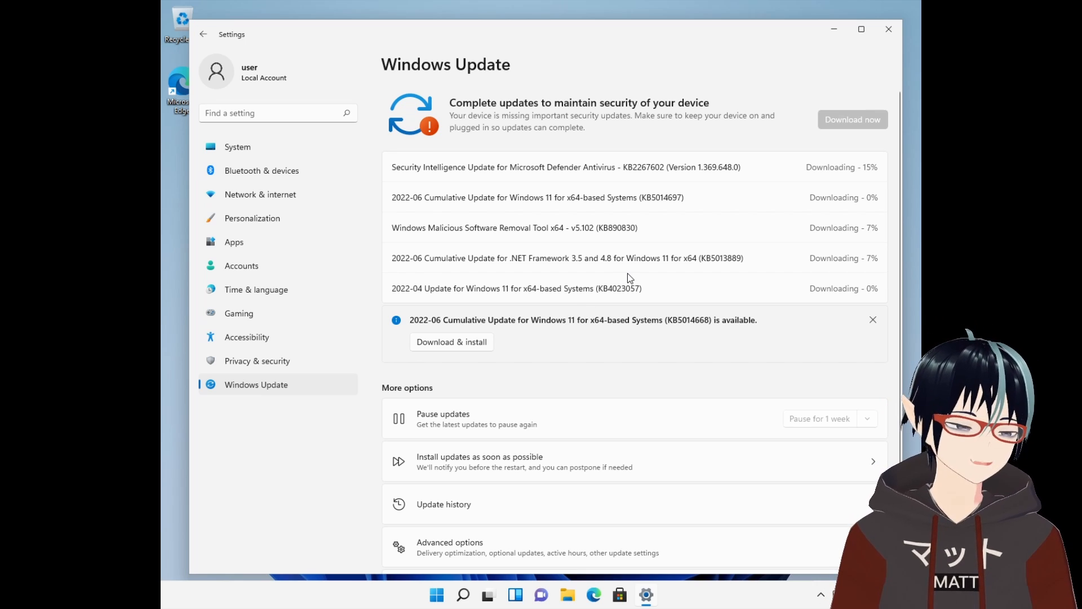
# Set the display resolution to 1920 × 1080 and keep the new display settings.
pyautogui.click(319, 153)
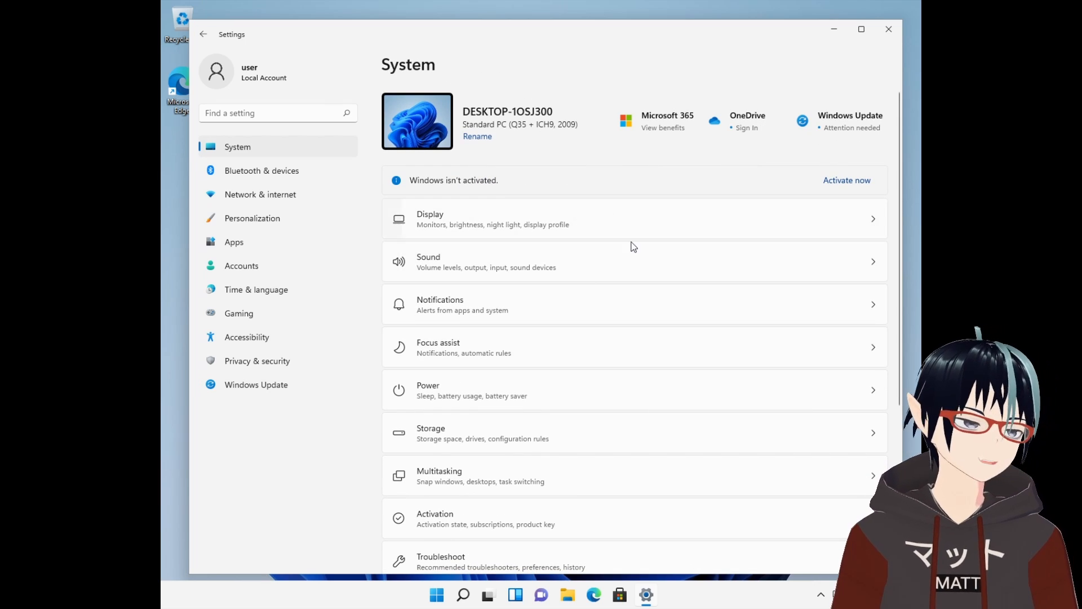
pyautogui.click(437, 597)
pyautogui.rightClick(443, 599)
pyautogui.click(692, 399)
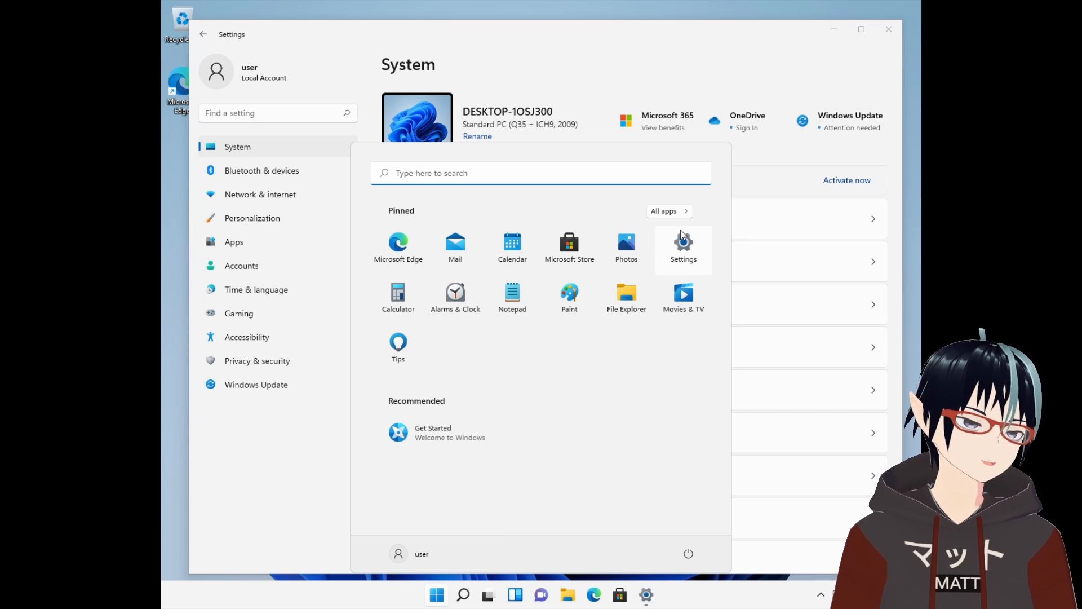
pyautogui.rightClick(437, 598)
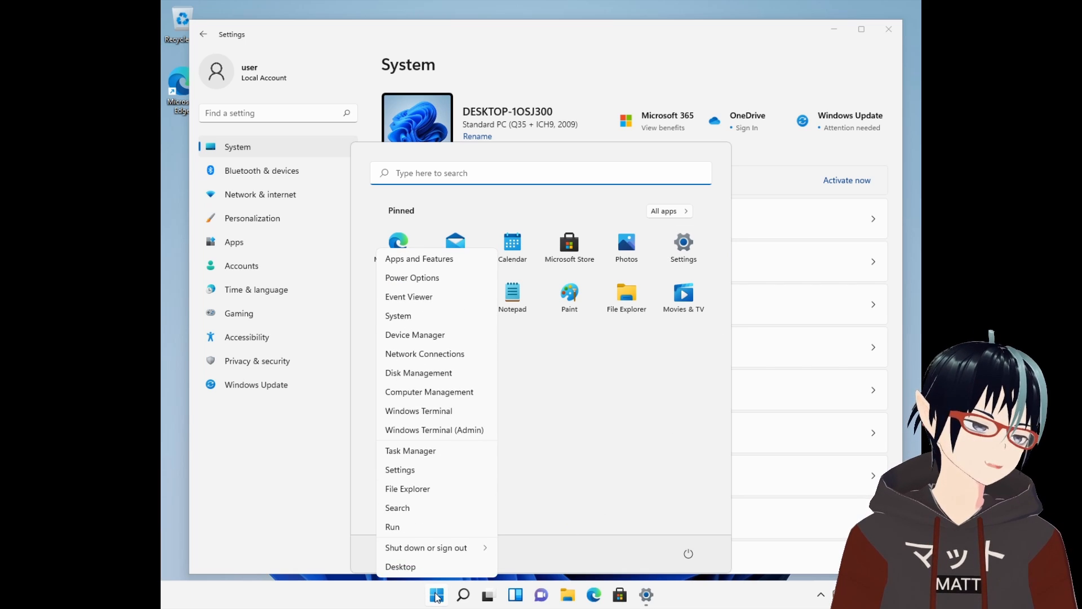
pyautogui.click(681, 455)
pyautogui.click(773, 146)
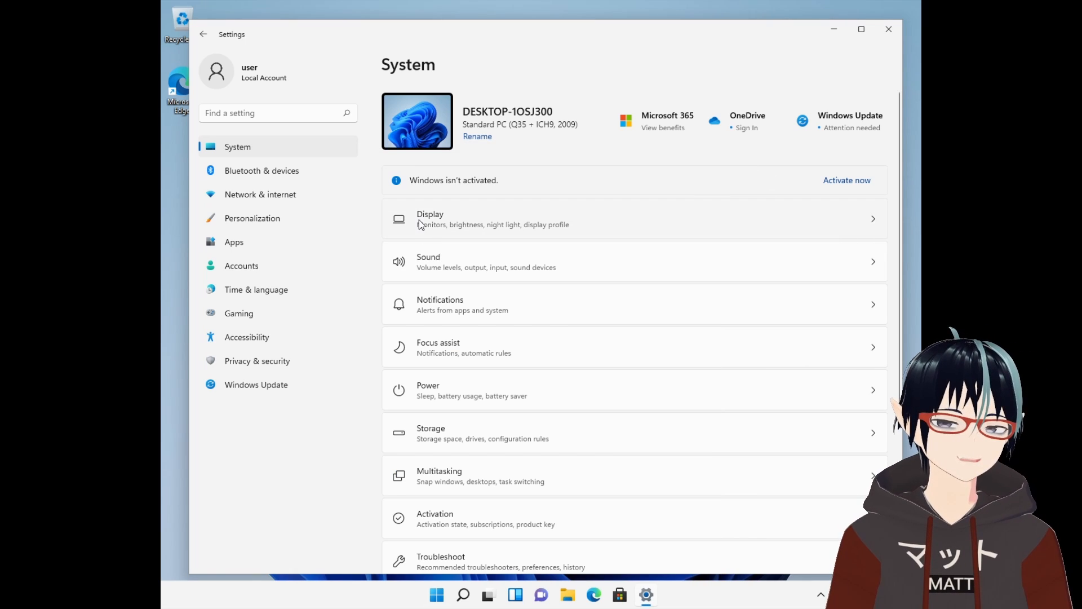
pyautogui.click(418, 220)
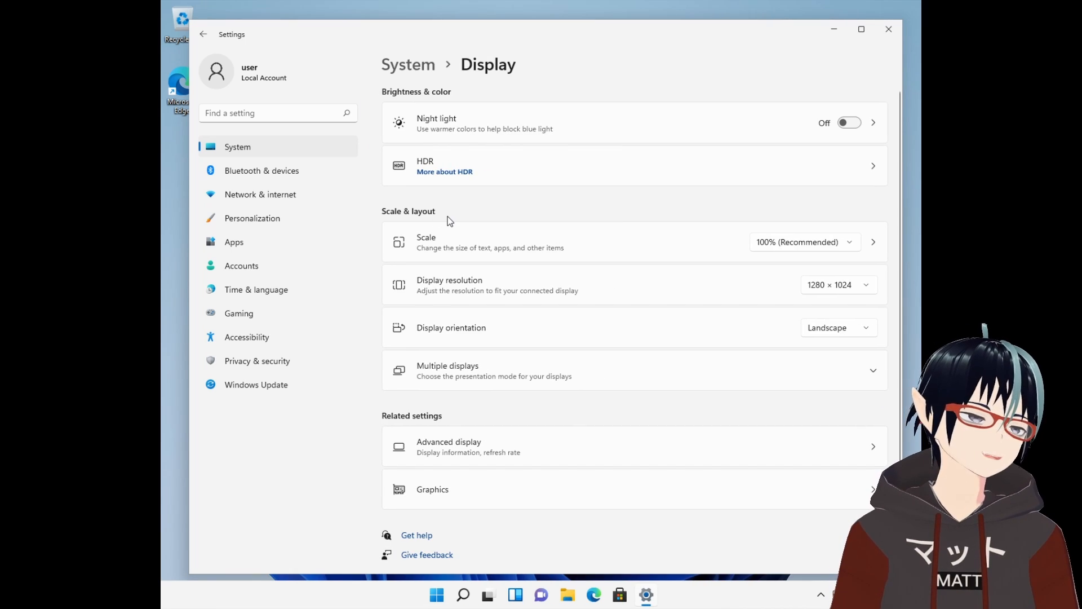
pyautogui.click(845, 288)
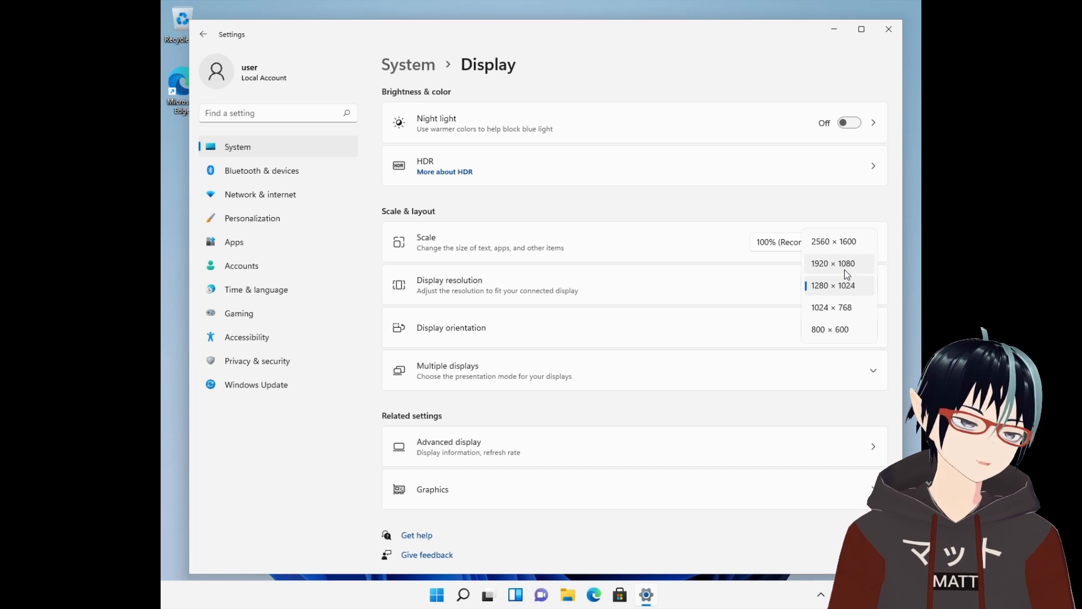
pyautogui.click(844, 270)
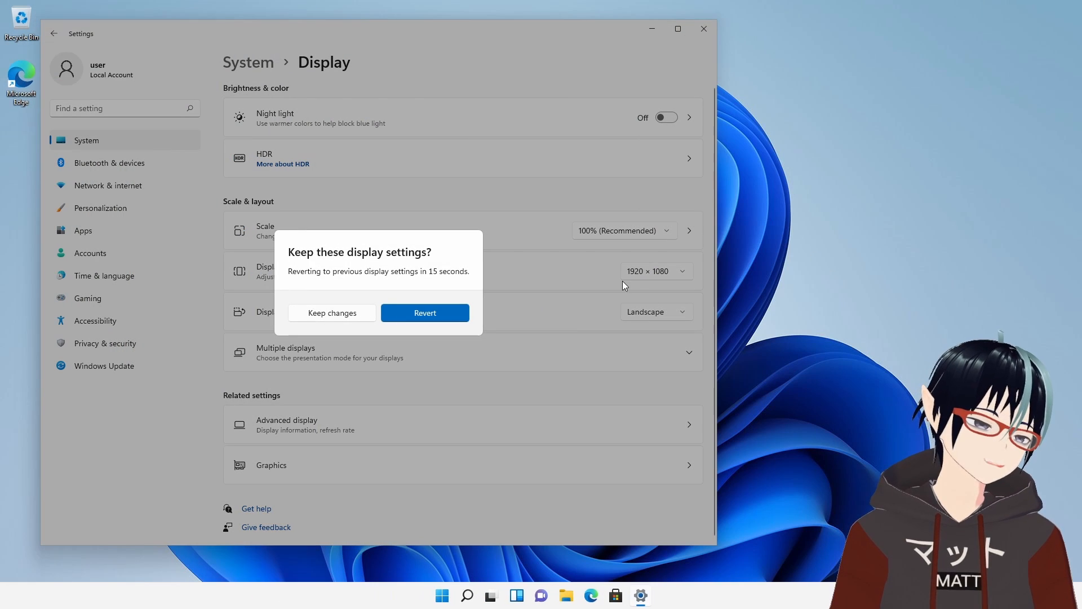
pyautogui.click(352, 317)
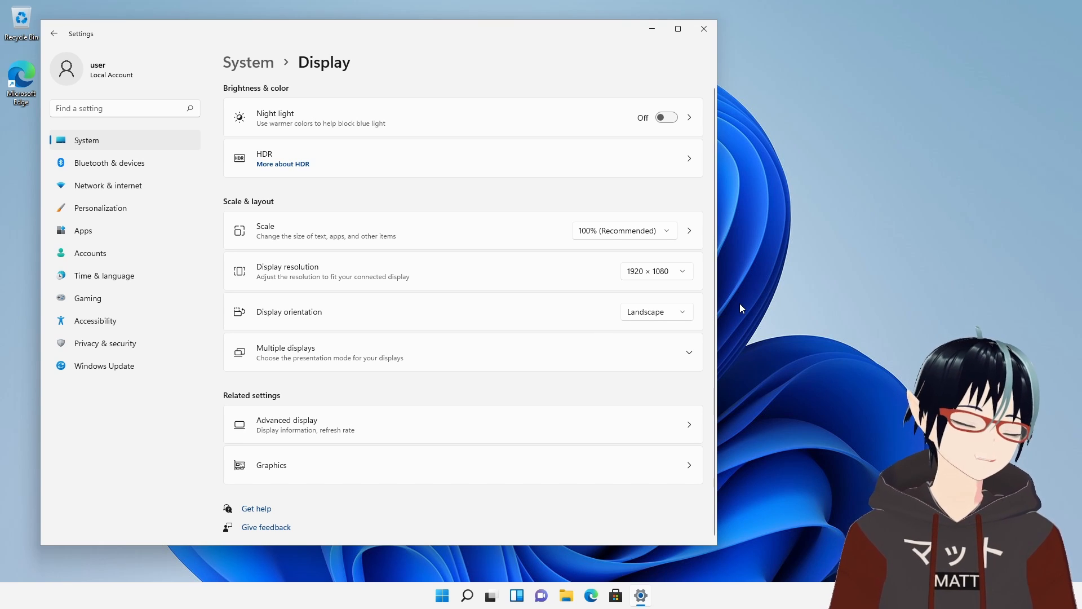
# Move the Settings window and return to the Windows Update page to check update progress.
pyautogui.moveTo(455, 30); pyautogui.dragTo(562, 40)
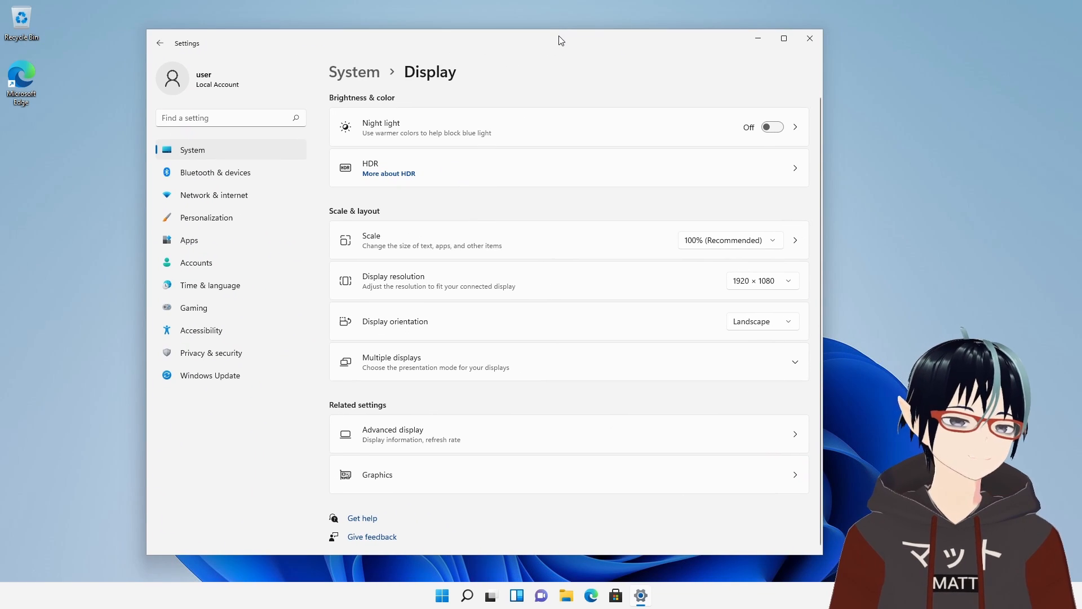
pyautogui.click(208, 376)
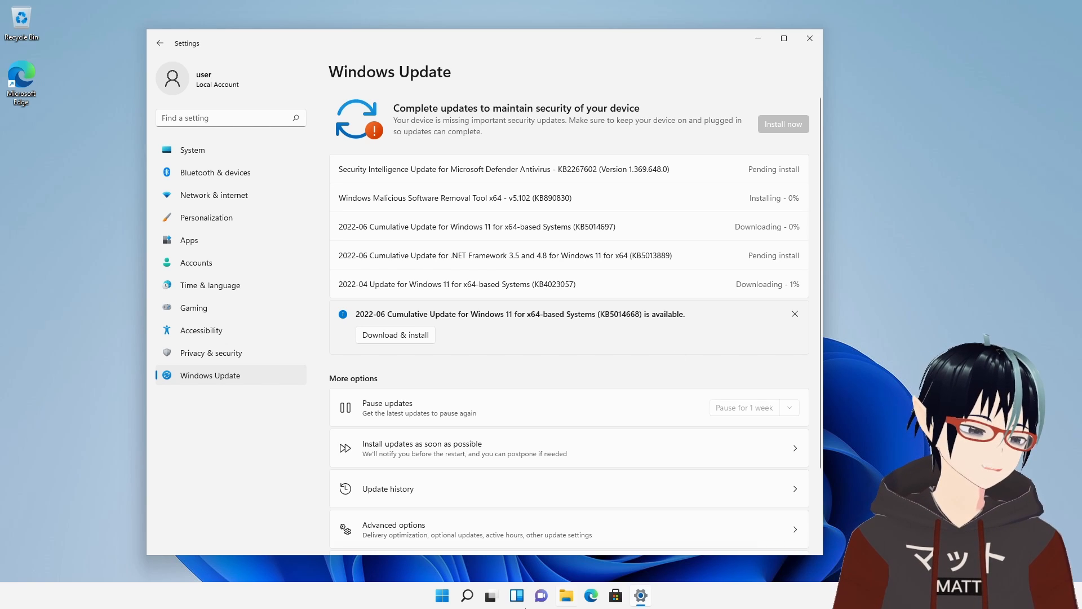
# Open Windows Terminal and recall the earlier curl command that downloads virtio-win.exe from the command history.
pyautogui.rightClick(448, 599)
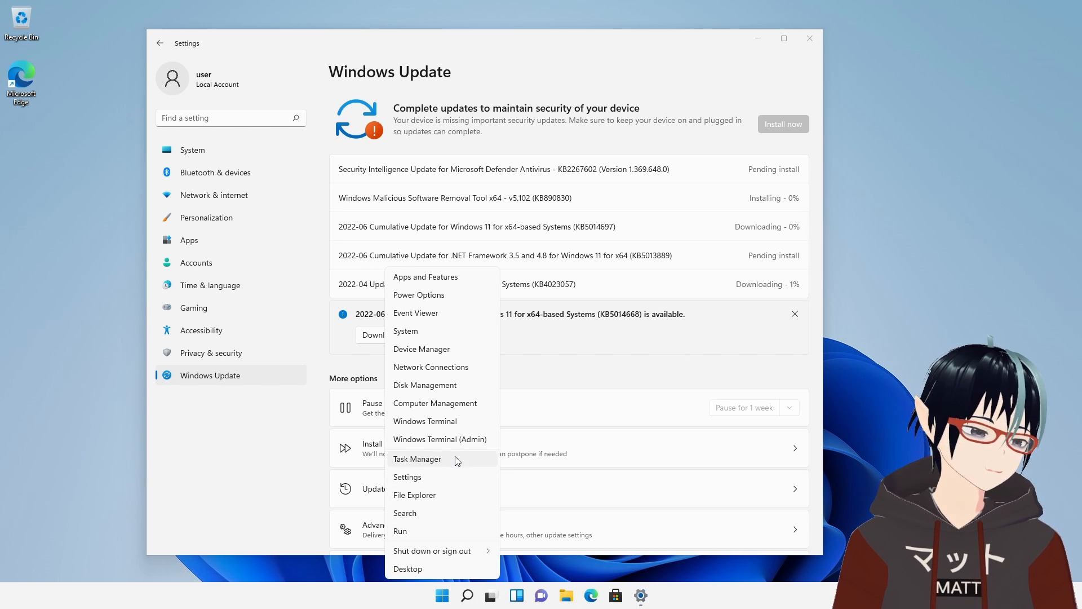
pyautogui.click(456, 423)
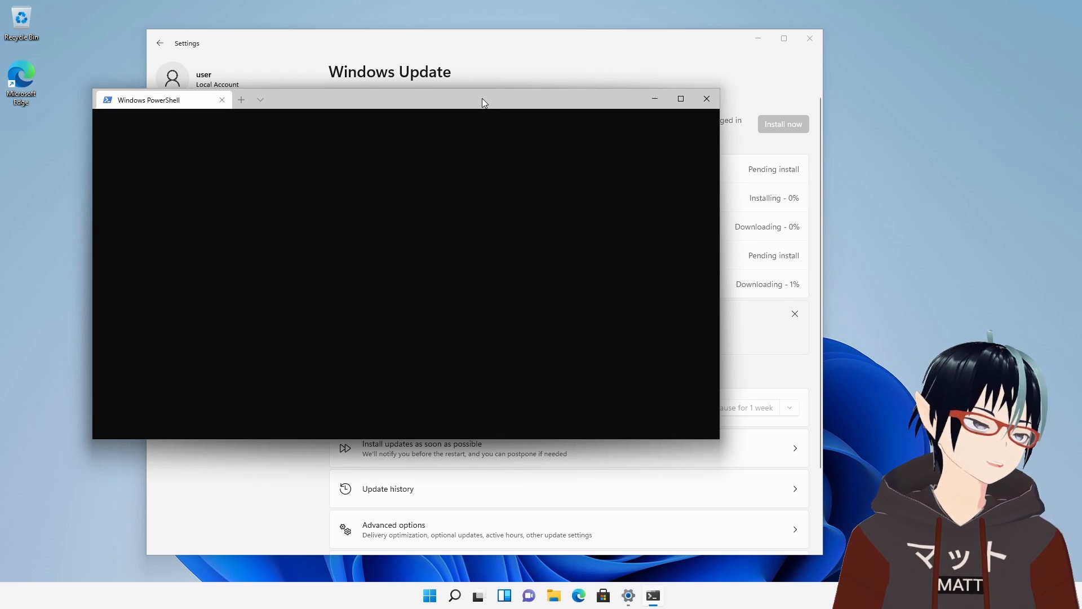
pyautogui.moveTo(482, 101); pyautogui.dragTo(752, 182)
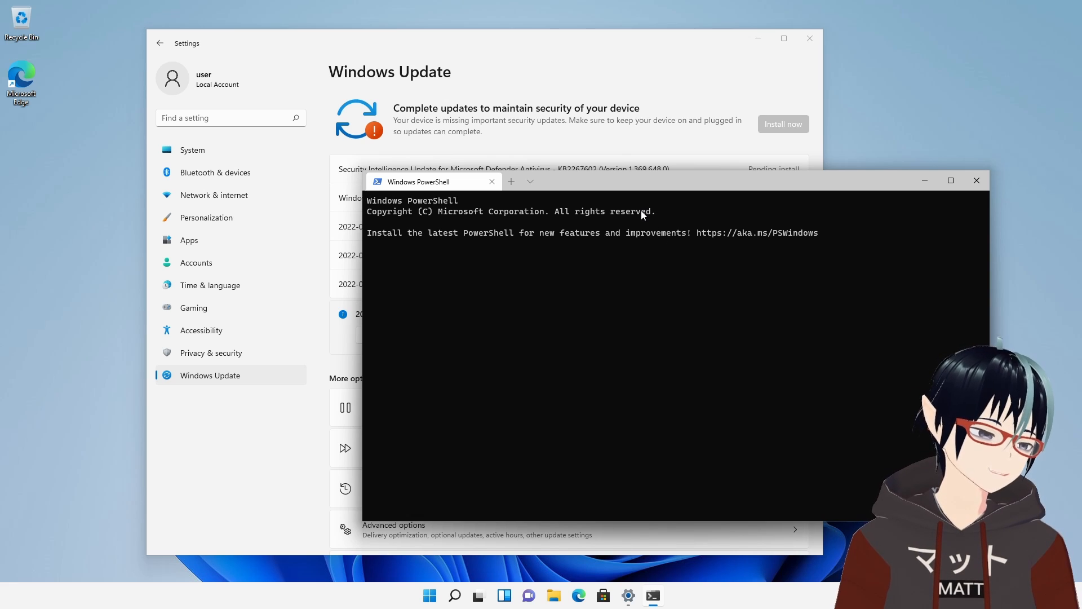
pyautogui.press('Up')
pyautogui.press('Up')
pyautogui.press('Up')
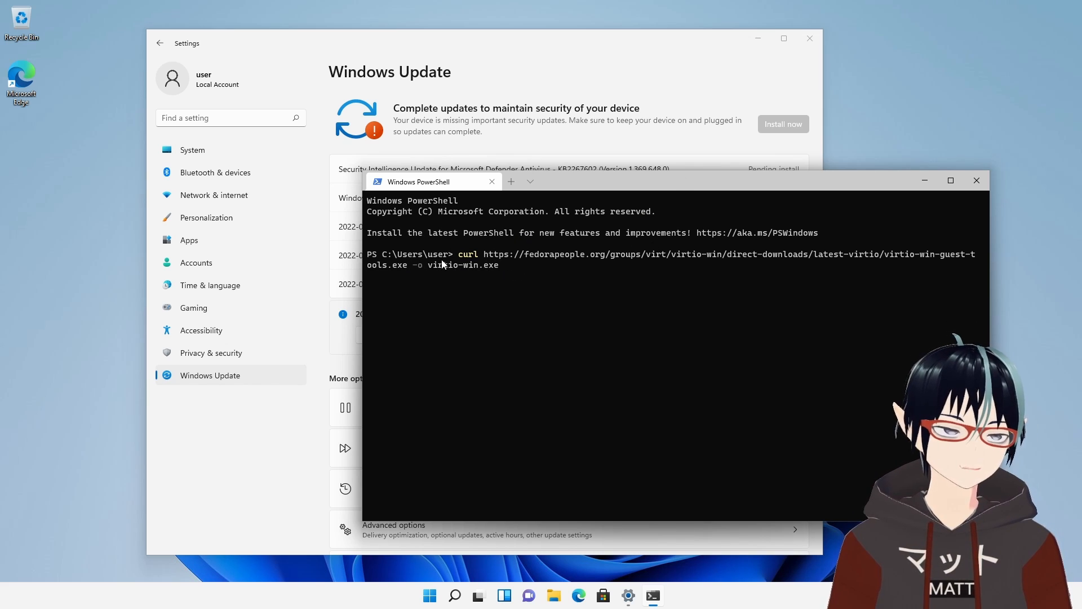
pyautogui.moveTo(643, 177); pyautogui.dragTo(698, 75)
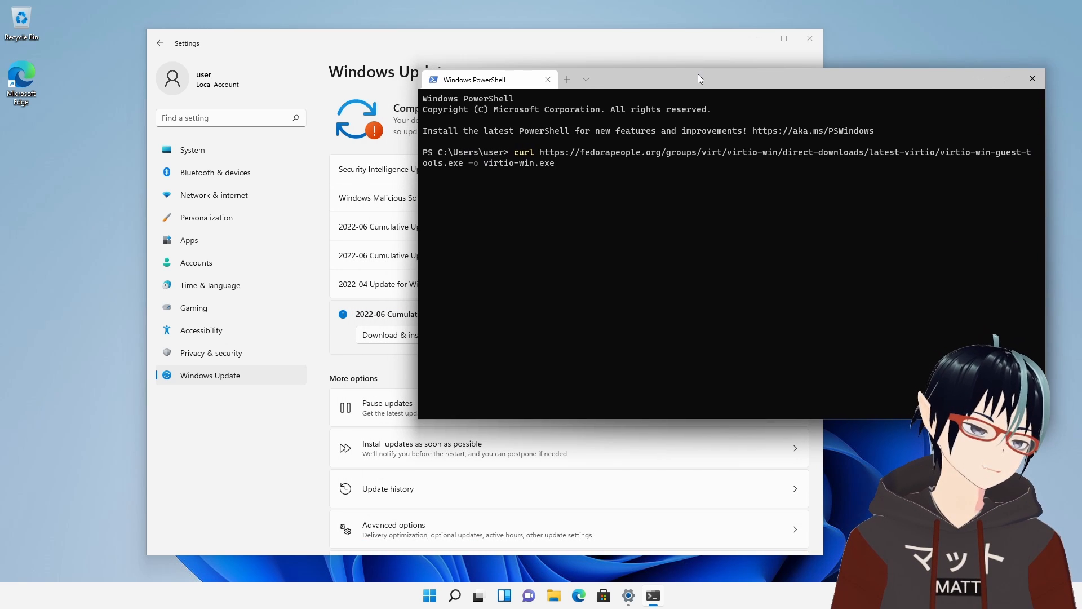
pyautogui.click(364, 120)
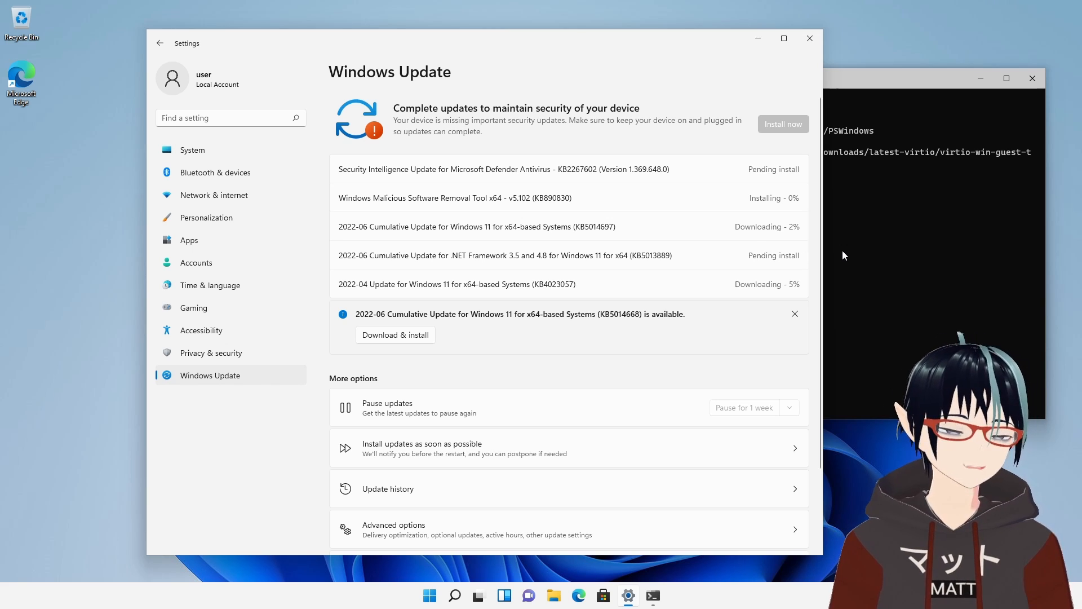
pyautogui.moveTo(879, 85); pyautogui.dragTo(858, 164)
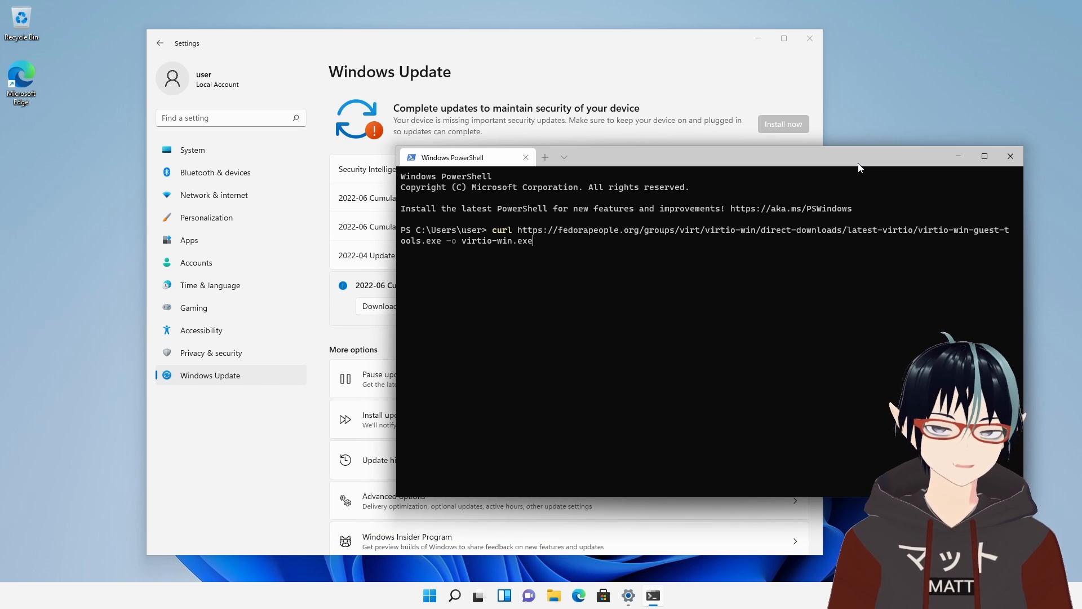
pyautogui.click(719, 67)
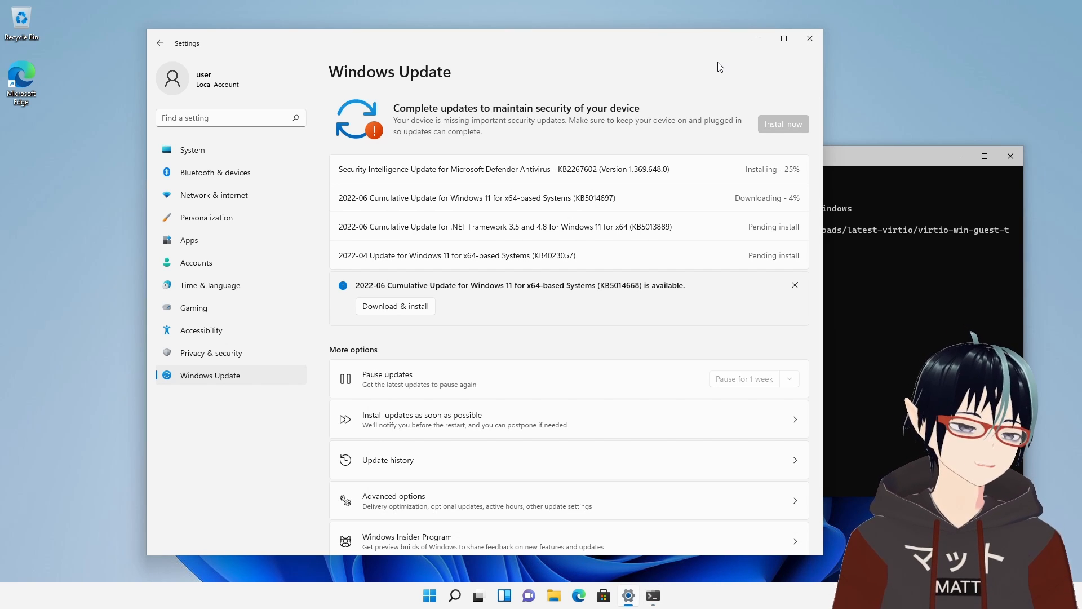
pyautogui.click(878, 212)
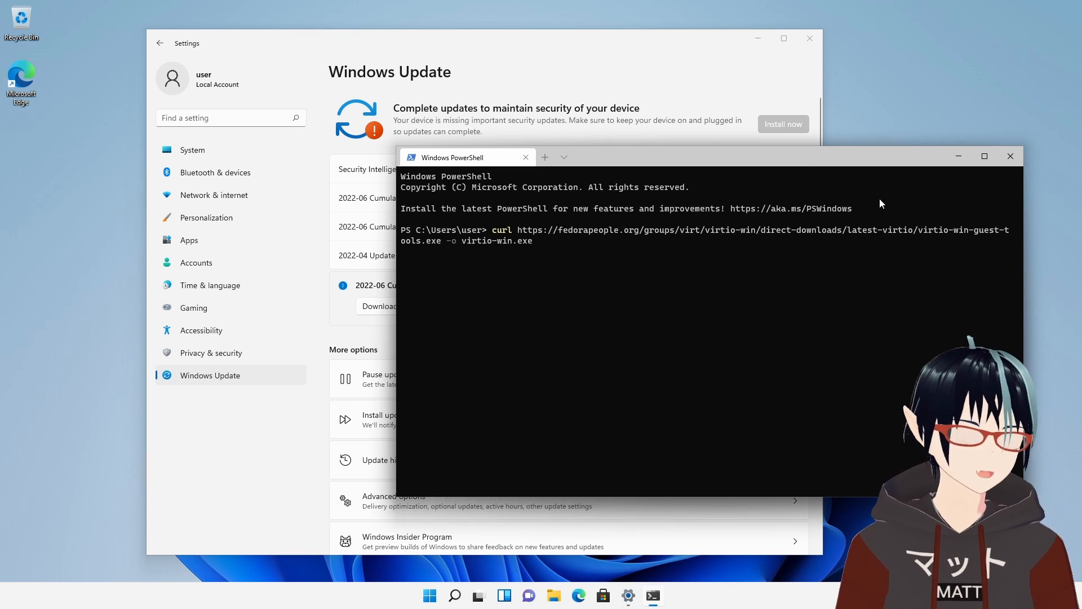